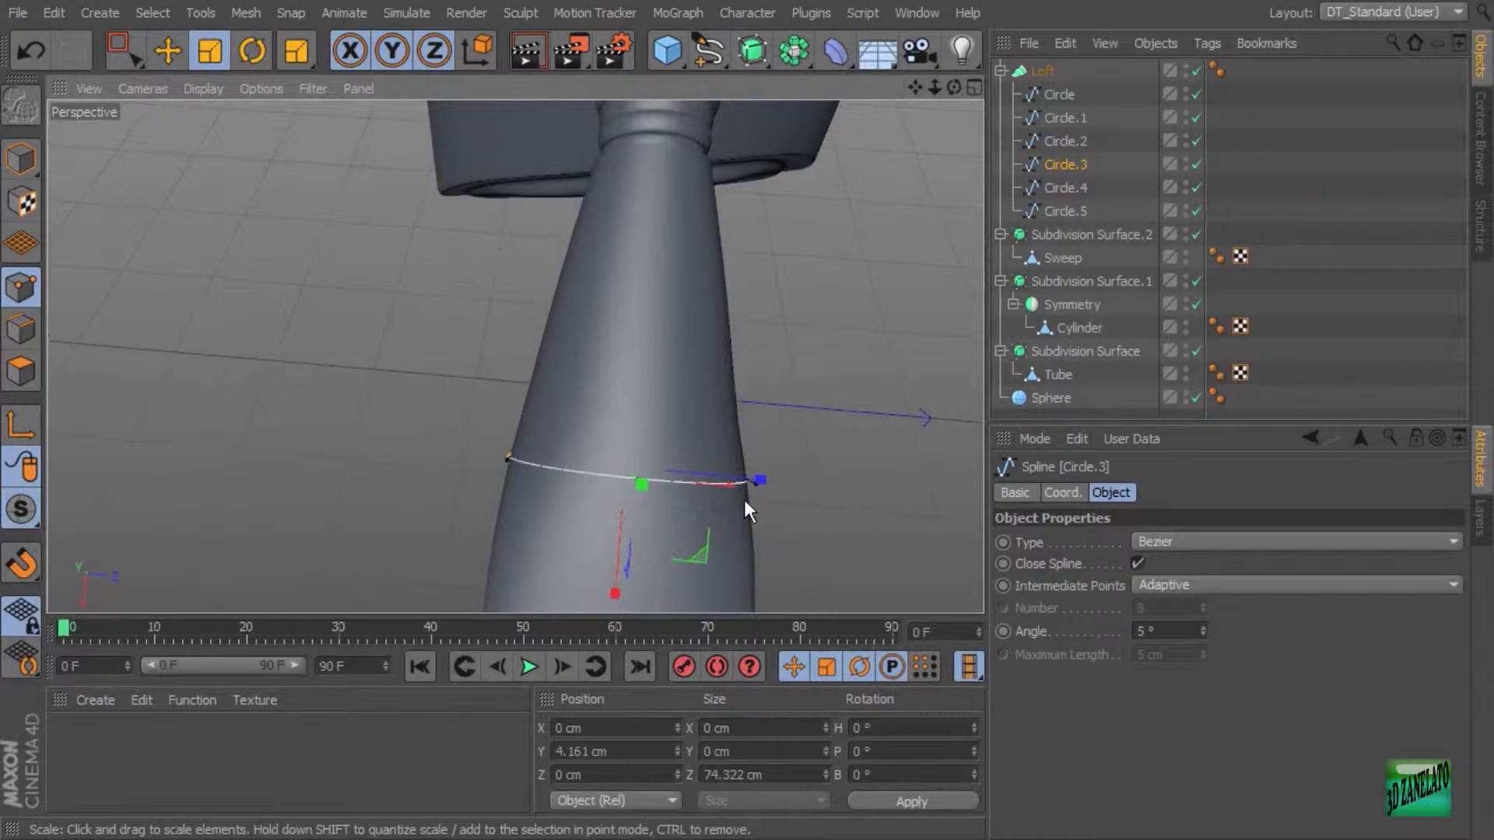
# Step: Finish adjusting Circle.3 along Z and scale all points of Circle.2 along Z to about 69.7 cm
pyautogui.moveTo(766, 474); pyautogui.dragTo(762, 474)
pyautogui.click(1039, 140)
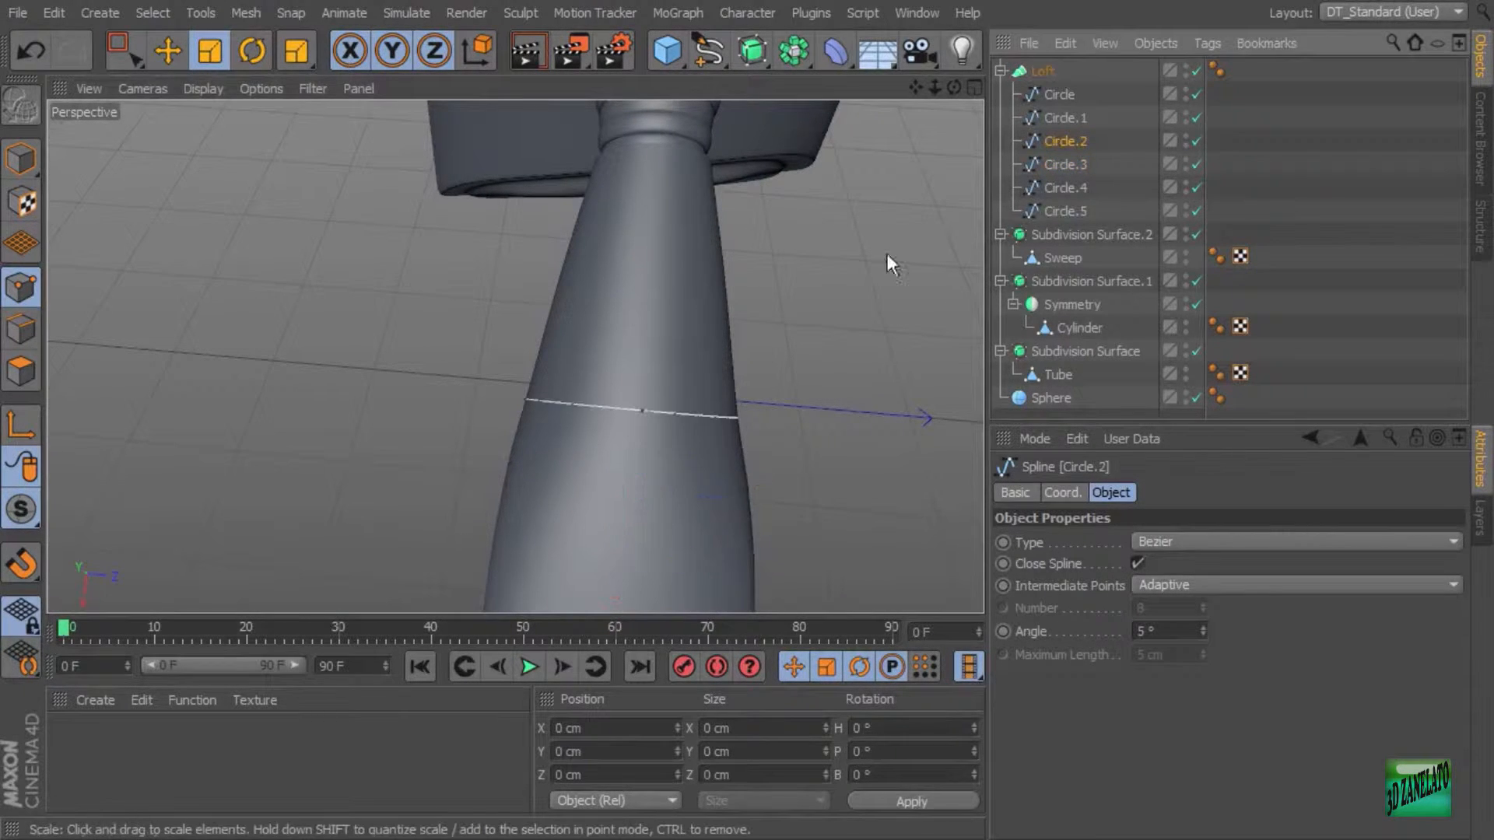
pyautogui.click(121, 54)
pyautogui.moveTo(400, 324); pyautogui.dragTo(859, 484)
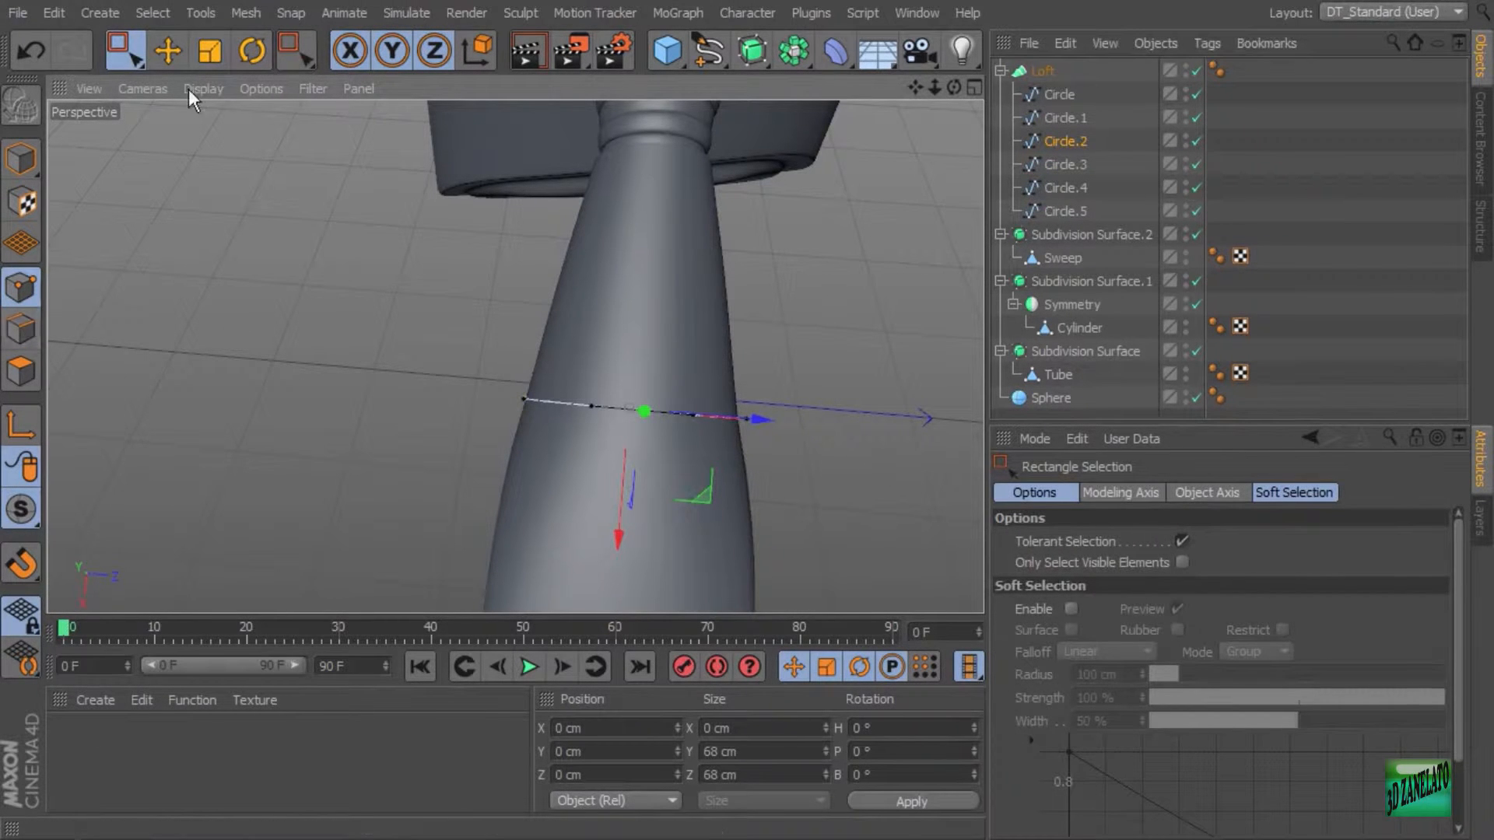
pyautogui.click(211, 51)
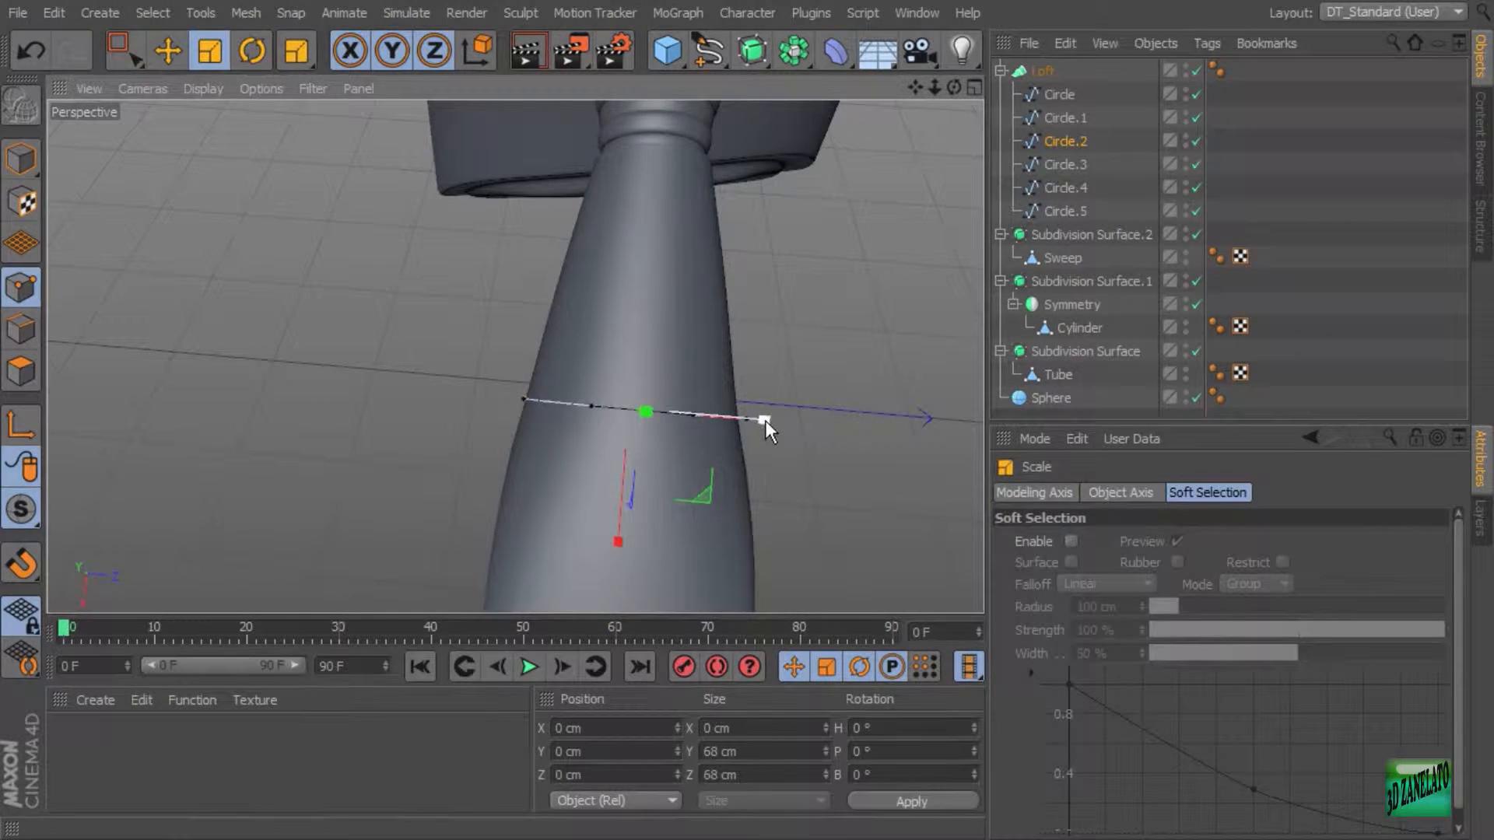
pyautogui.moveTo(764, 421); pyautogui.dragTo(651, 512)
pyautogui.keyDown('alt'); pyautogui.moveTo(755, 500); pyautogui.dragTo(967, 564); pyautogui.keyUp('alt')
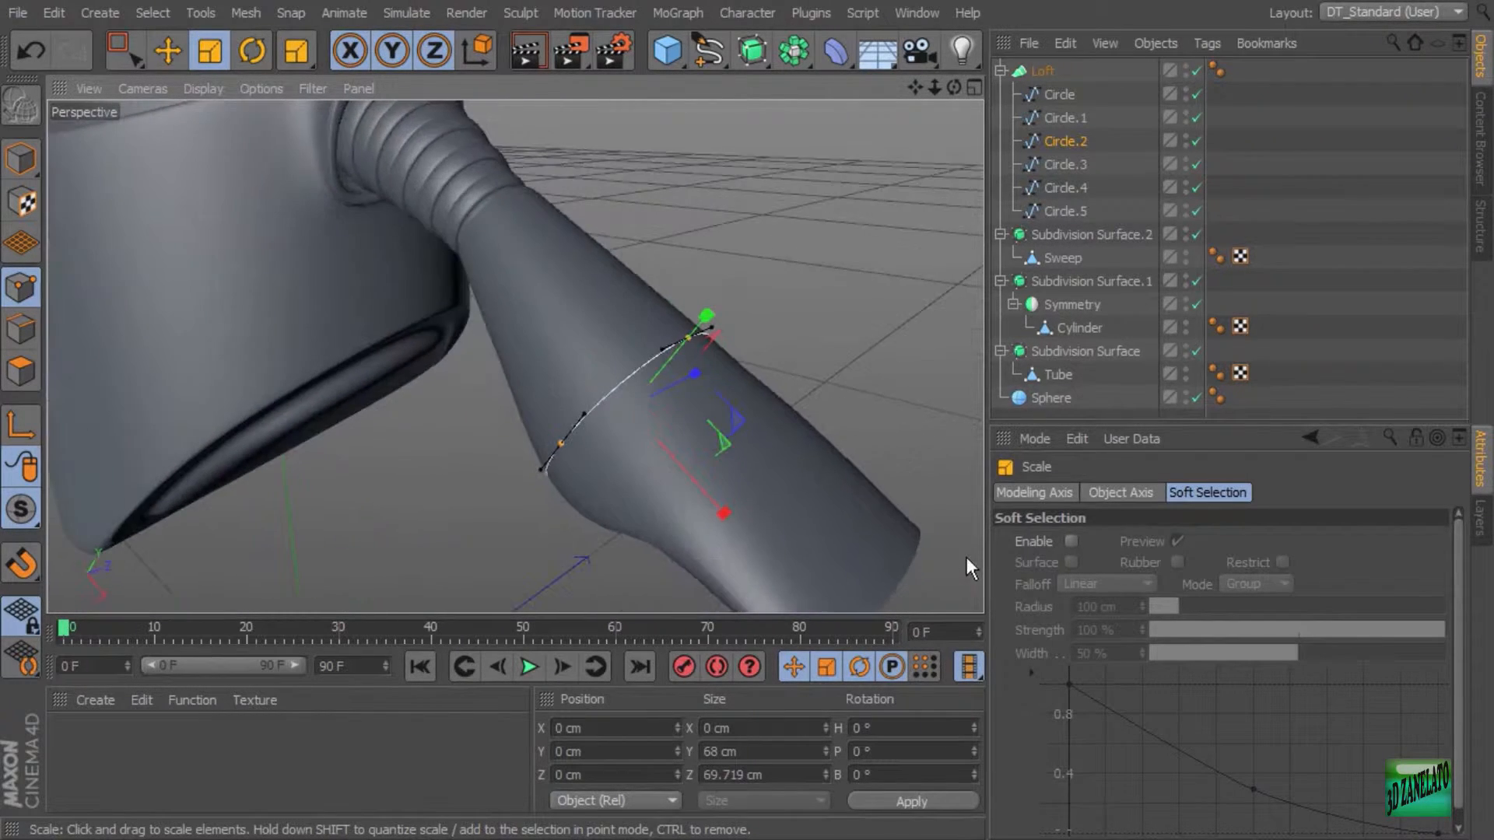
pyautogui.keyDown('alt'); pyautogui.moveTo(794, 427); pyautogui.dragTo(858, 372); pyautogui.keyUp('alt')
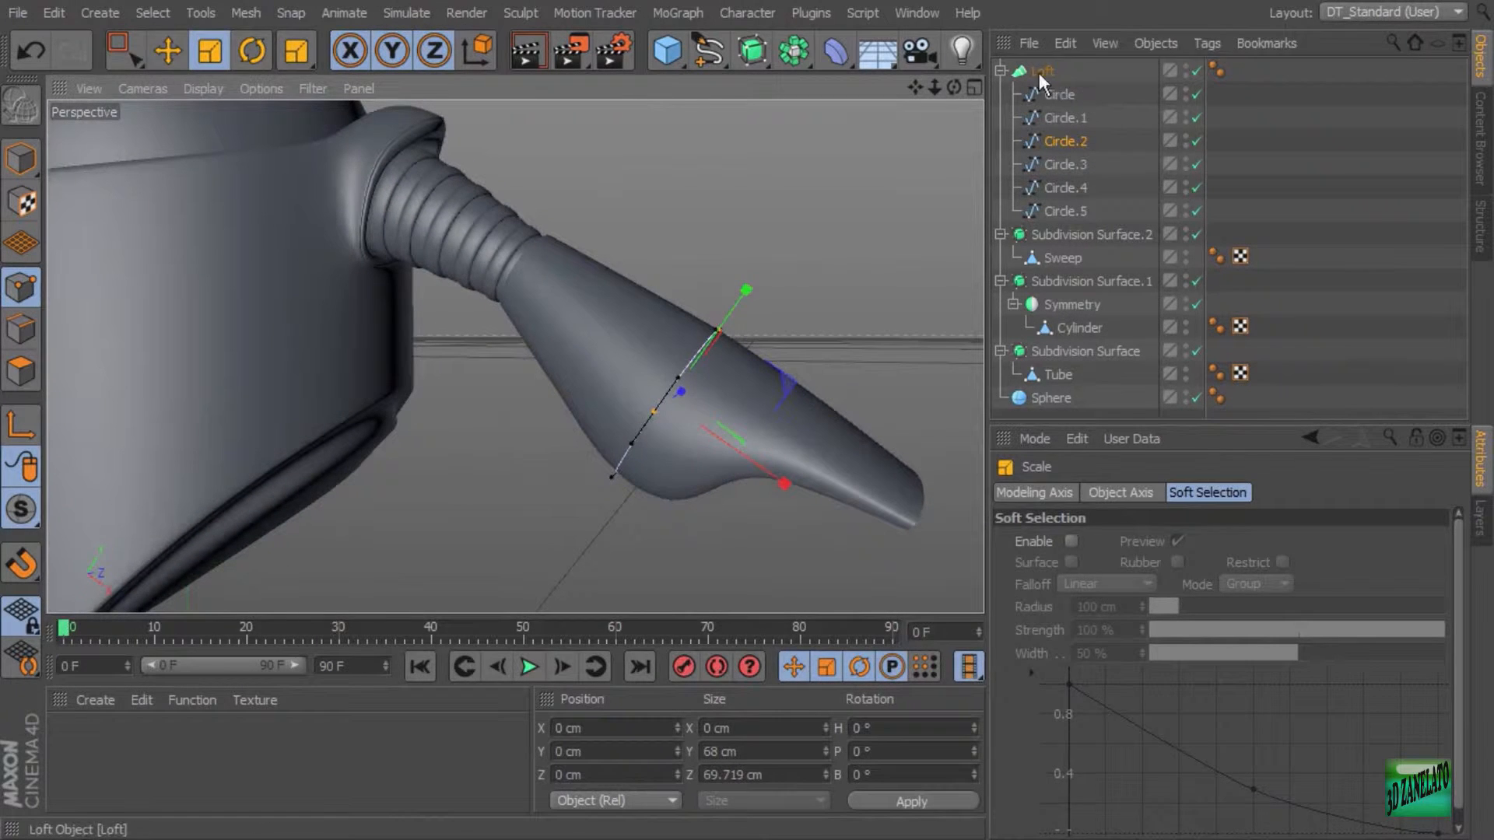
# Step: Select the Loft, collapse its hierarchy, and show the model in Gouraud Shading (Lines)
pyautogui.click(1041, 71)
pyautogui.keyDown('alt'); pyautogui.moveTo(856, 296); pyautogui.dragTo(825, 284); pyautogui.keyUp('alt')
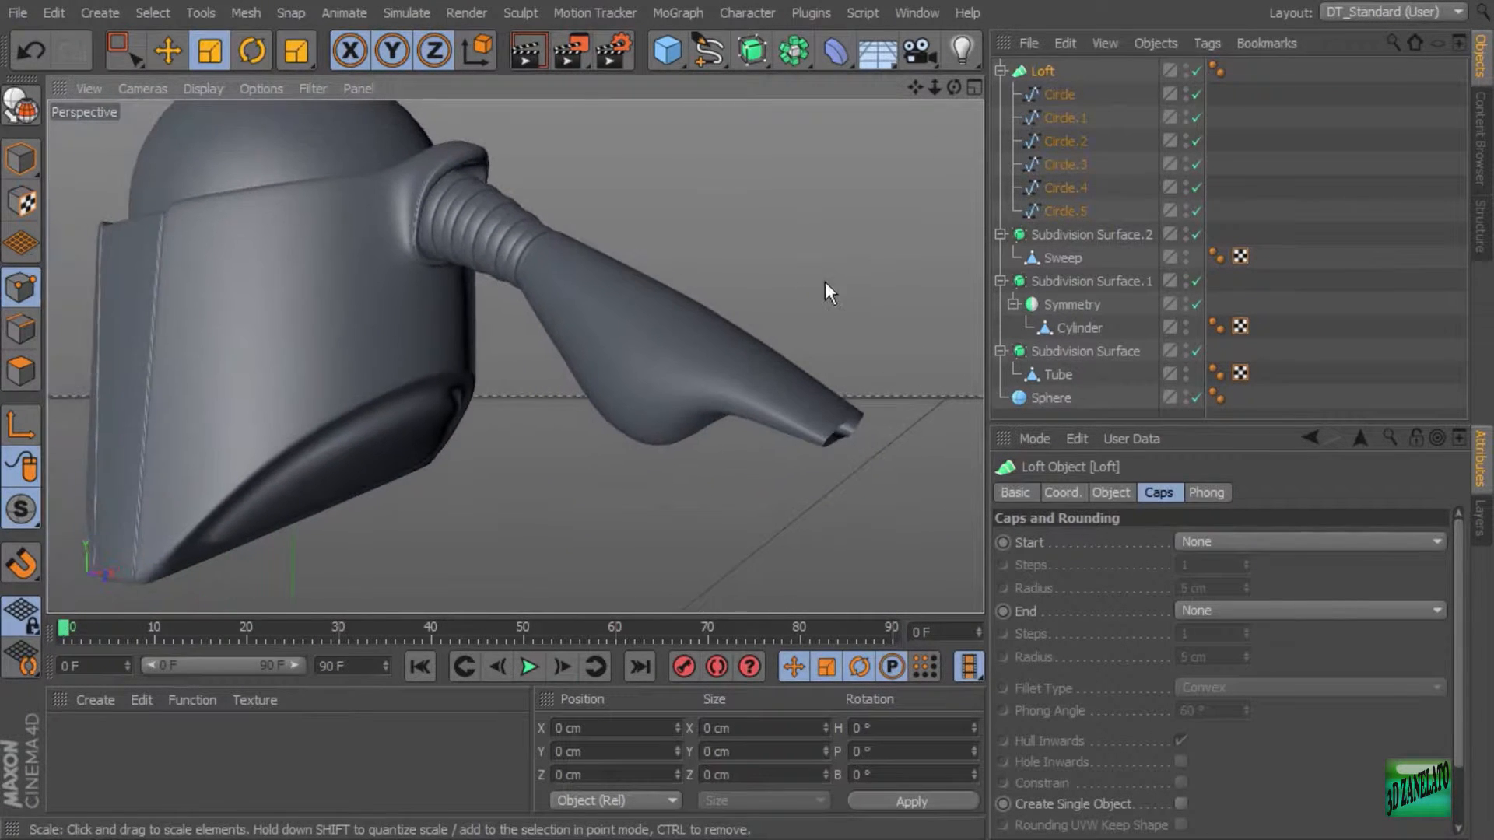
pyautogui.click(1001, 71)
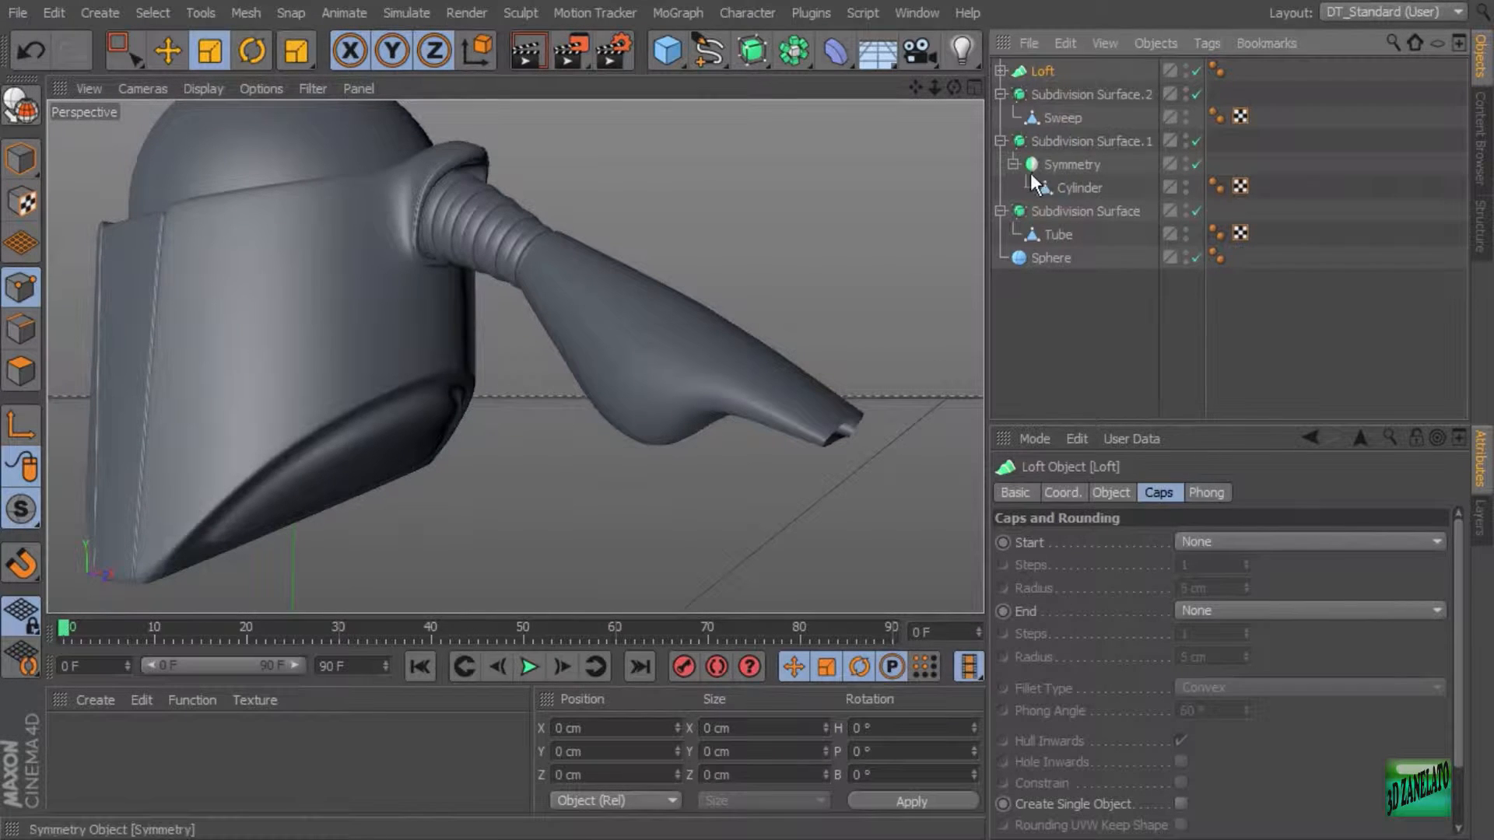
pyautogui.click(203, 88)
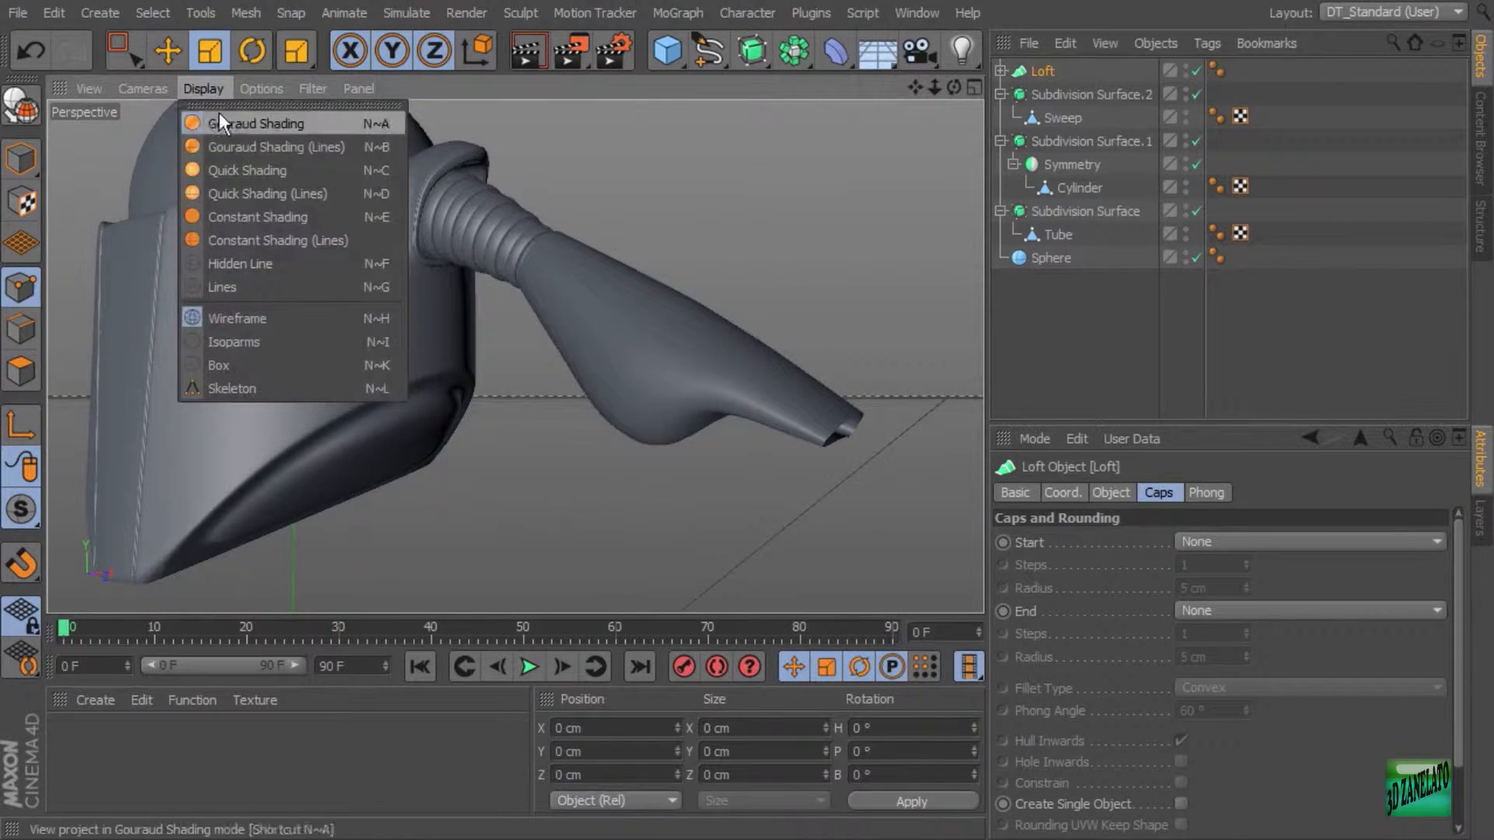
pyautogui.click(226, 142)
pyautogui.scroll(5, 723, 351)
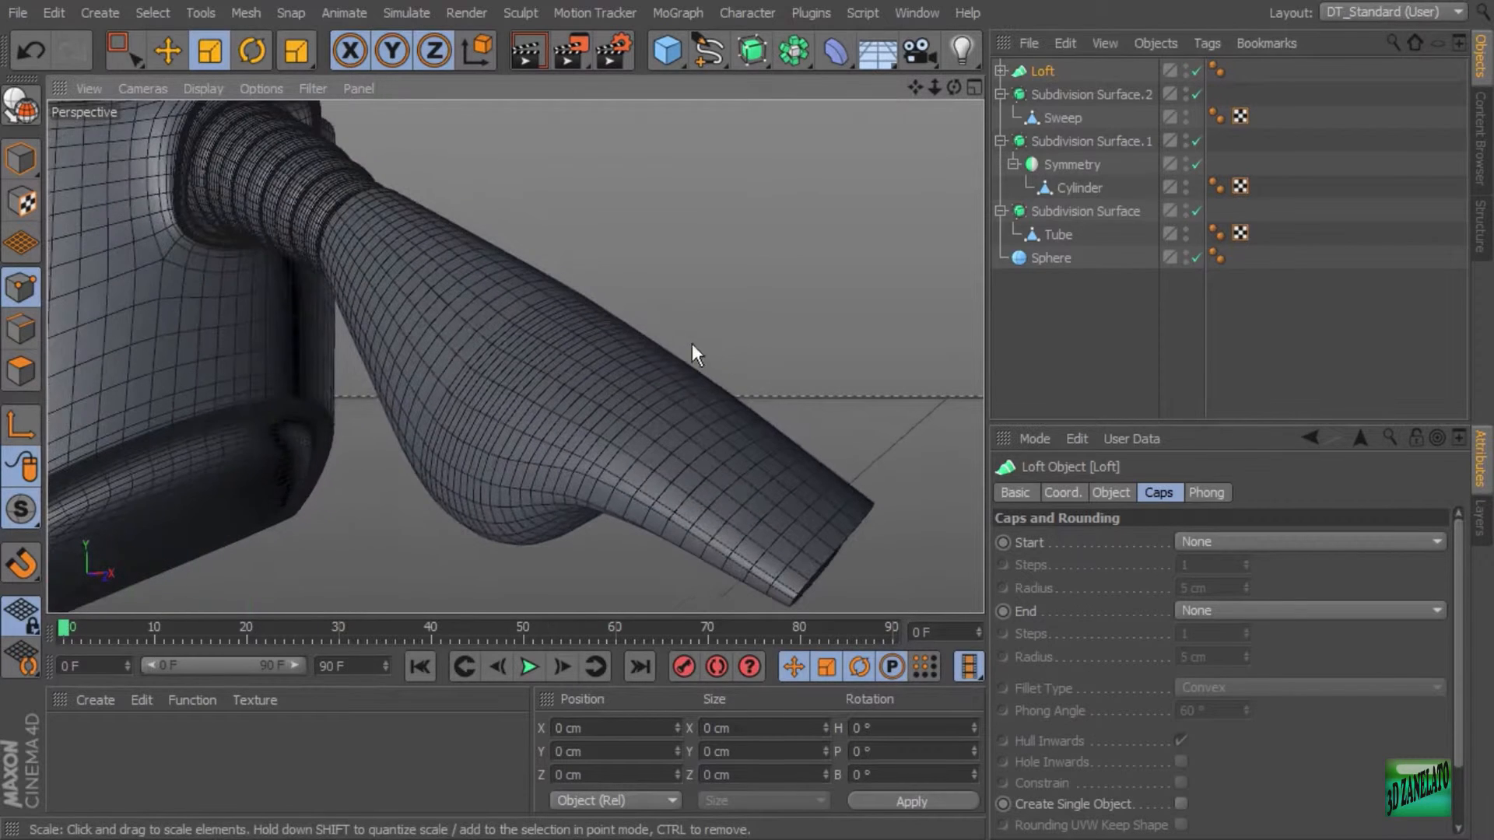
# Step: Expand the Loft's hierarchy and set its Isoparm Subdivision U to 6
pyautogui.click(1002, 71)
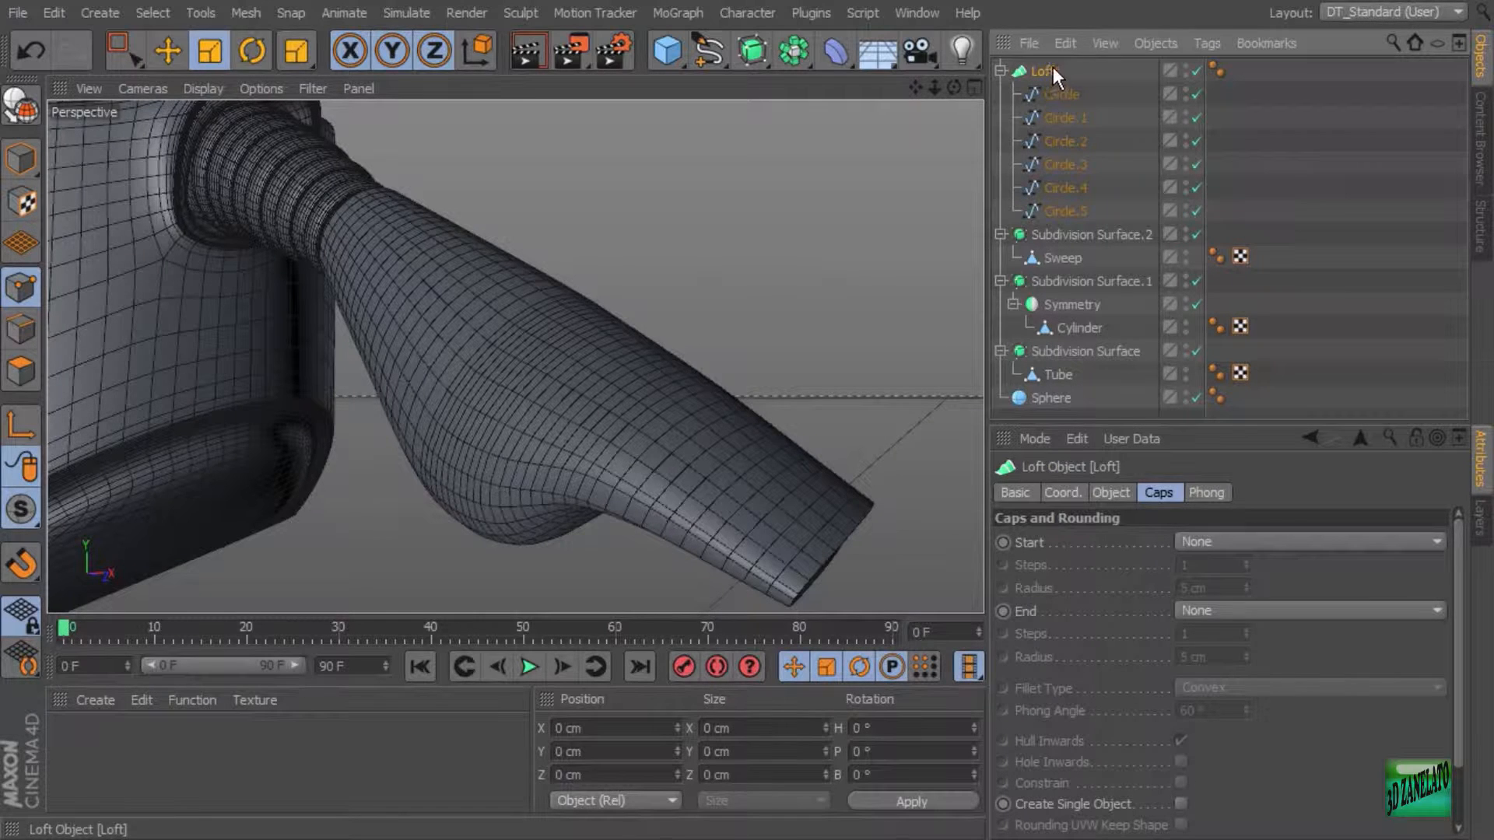
pyautogui.click(1106, 492)
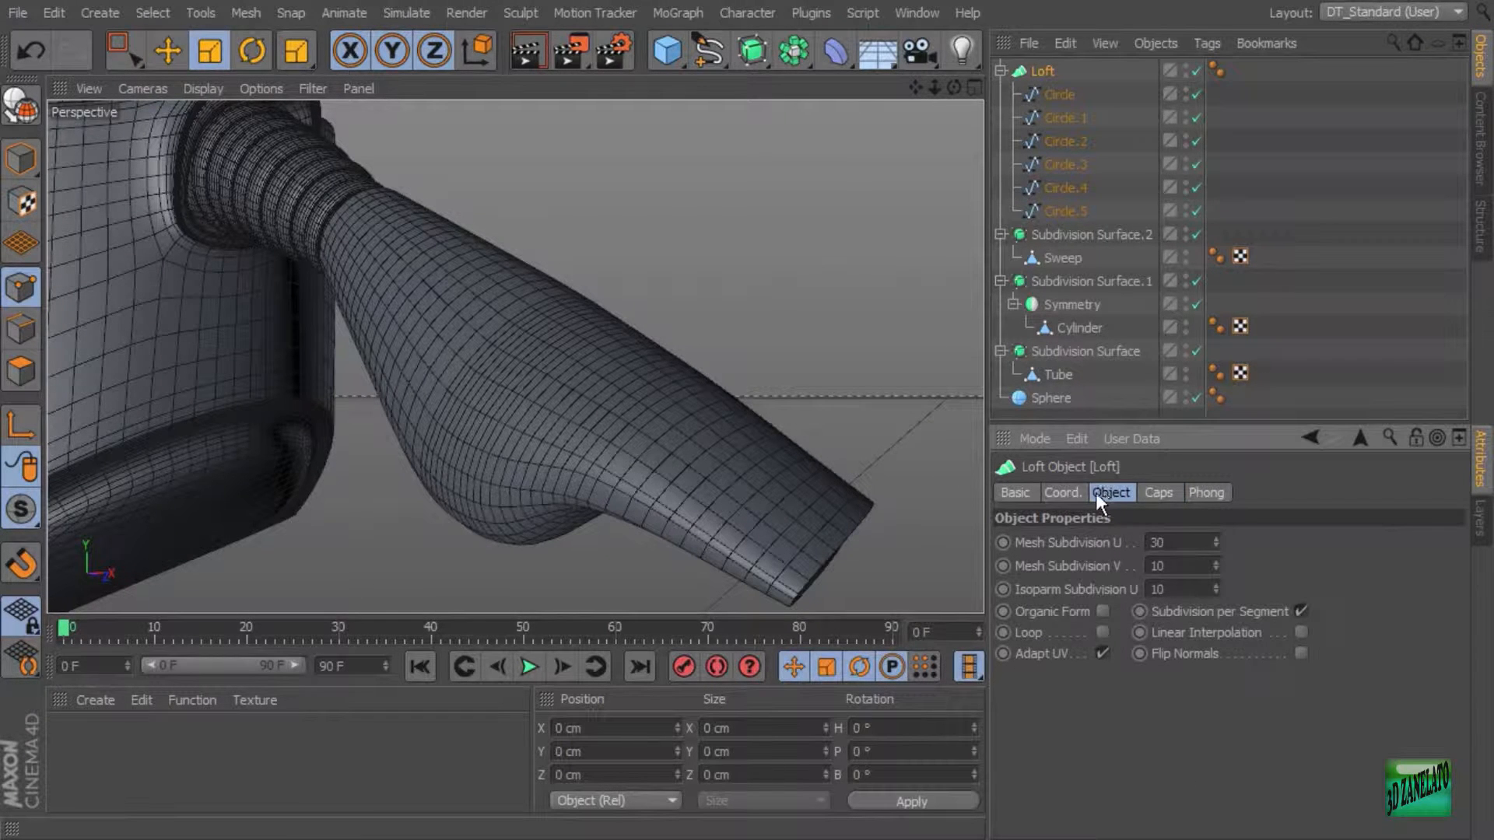
pyautogui.click(1218, 591)
pyautogui.click(1216, 593)
pyautogui.click(1216, 592)
# Step: Reduce the Loft's Mesh Subdivision V to 2
pyautogui.click(1217, 571)
pyautogui.click(1218, 571)
pyautogui.click(1217, 571)
pyautogui.click(1216, 571)
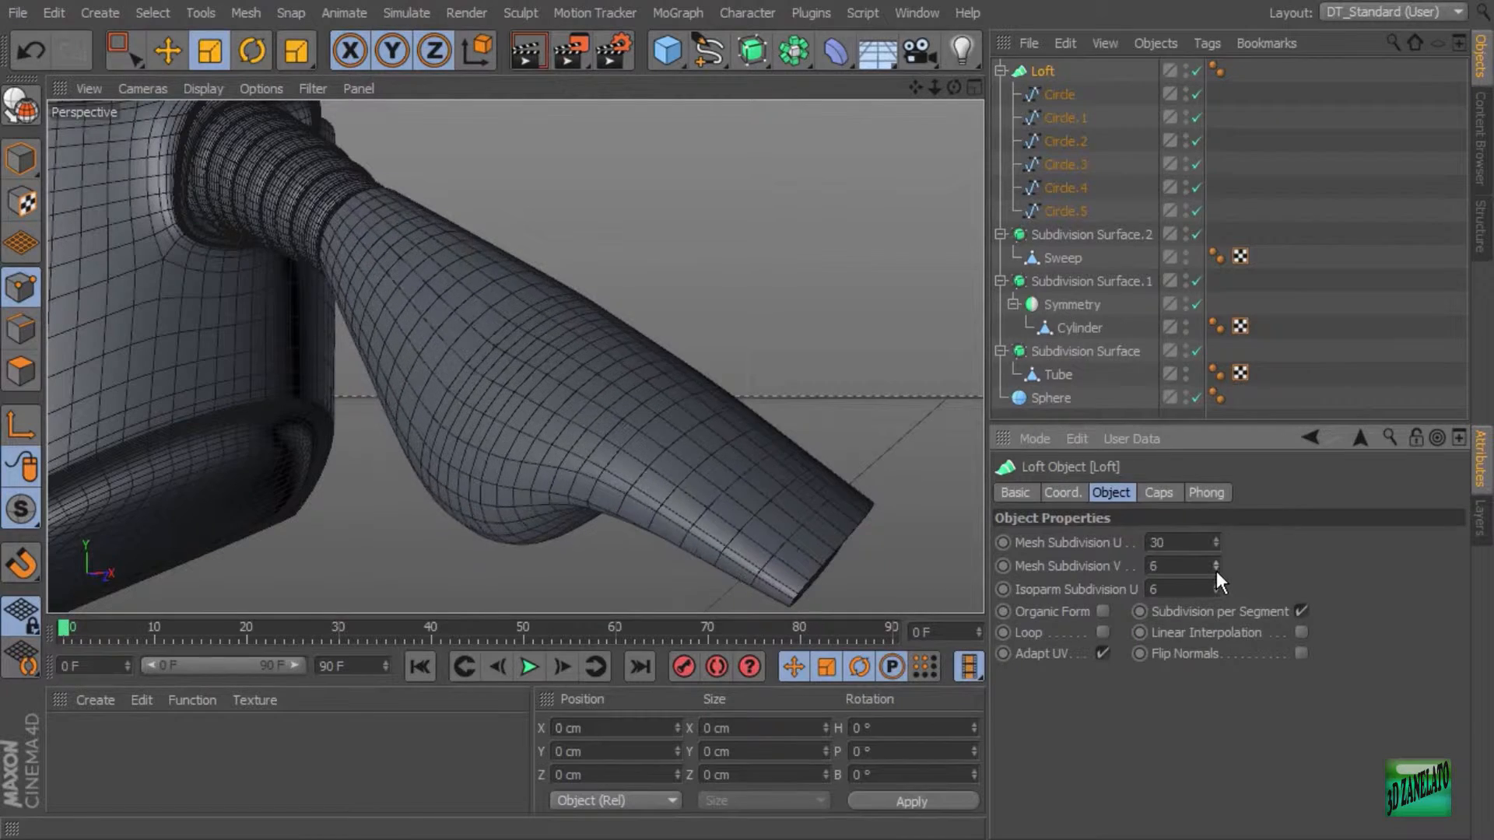
pyautogui.click(1217, 571)
pyautogui.click(1215, 571)
pyautogui.click(1215, 572)
pyautogui.click(1215, 572)
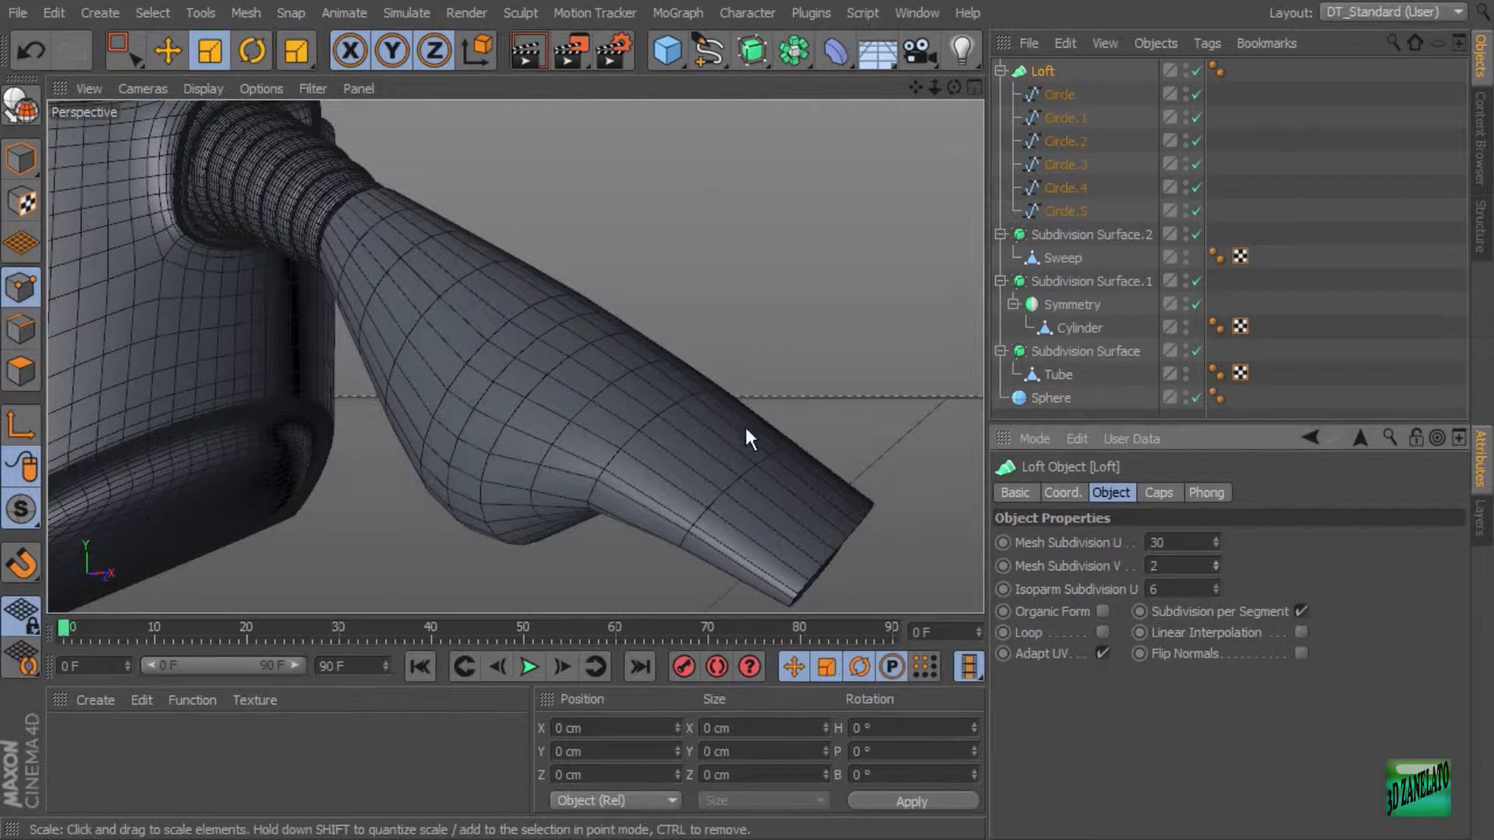
# Step: Reduce the Loft's Mesh Subdivision U to 18
pyautogui.moveTo(745, 427)
pyautogui.keyDown('alt'); pyautogui.mouseDown()
pyautogui.moveTo(820, 441)
pyautogui.moveTo(745, 408)
pyautogui.mouseUp(); pyautogui.keyUp('alt')
pyautogui.keyDown('alt'); pyautogui.moveTo(745, 407); pyautogui.dragTo(734, 387, button='middle'); pyautogui.keyUp('alt')
pyautogui.keyDown('alt'); pyautogui.moveTo(734, 387); pyautogui.dragTo(755, 385, button='right'); pyautogui.keyUp('alt')
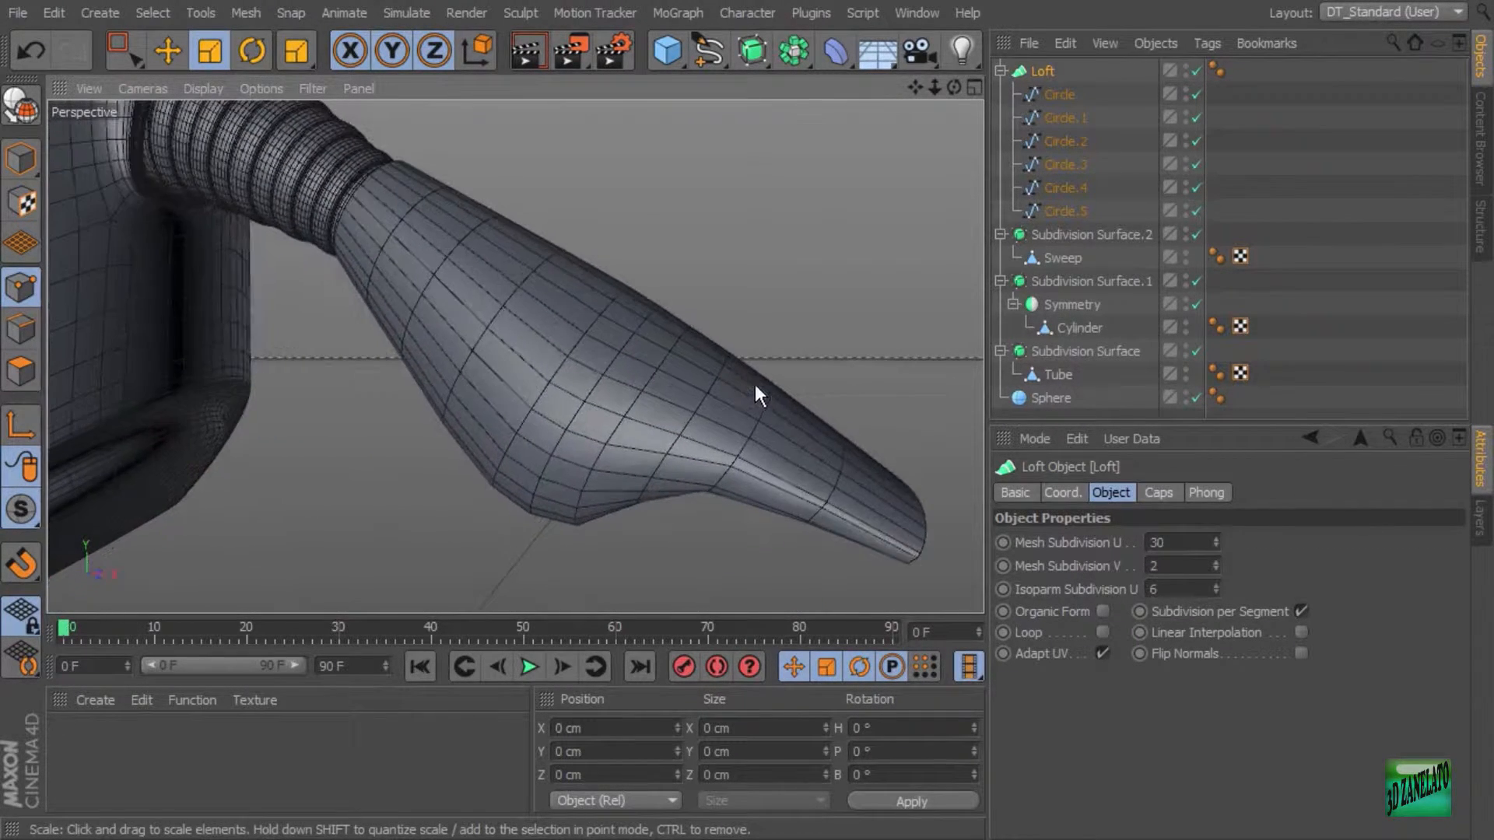
pyautogui.keyDown('alt'); pyautogui.moveTo(894, 451); pyautogui.dragTo(781, 446); pyautogui.keyUp('alt')
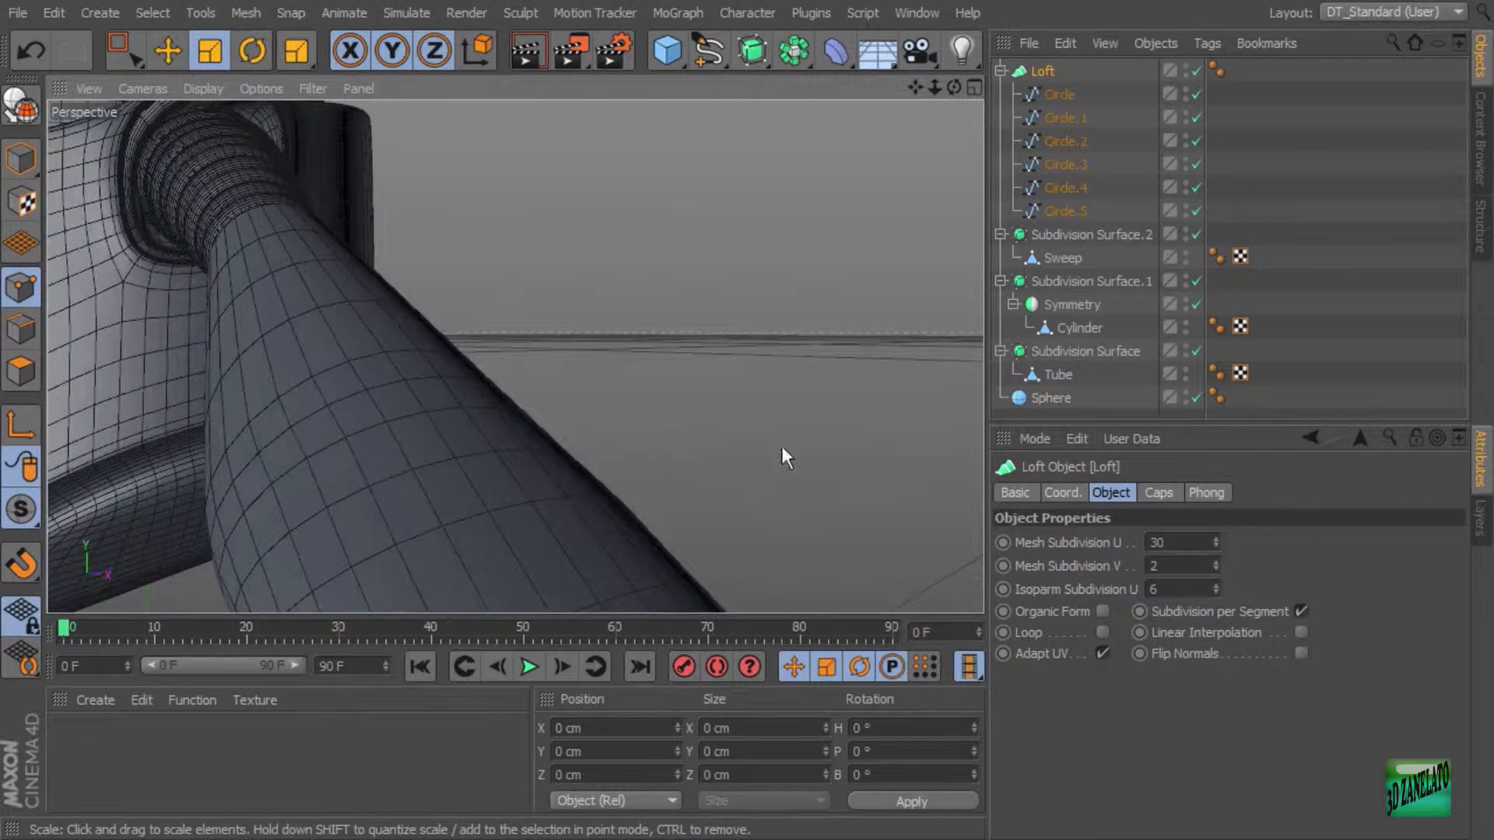
pyautogui.click(1216, 546)
pyautogui.click(1216, 546)
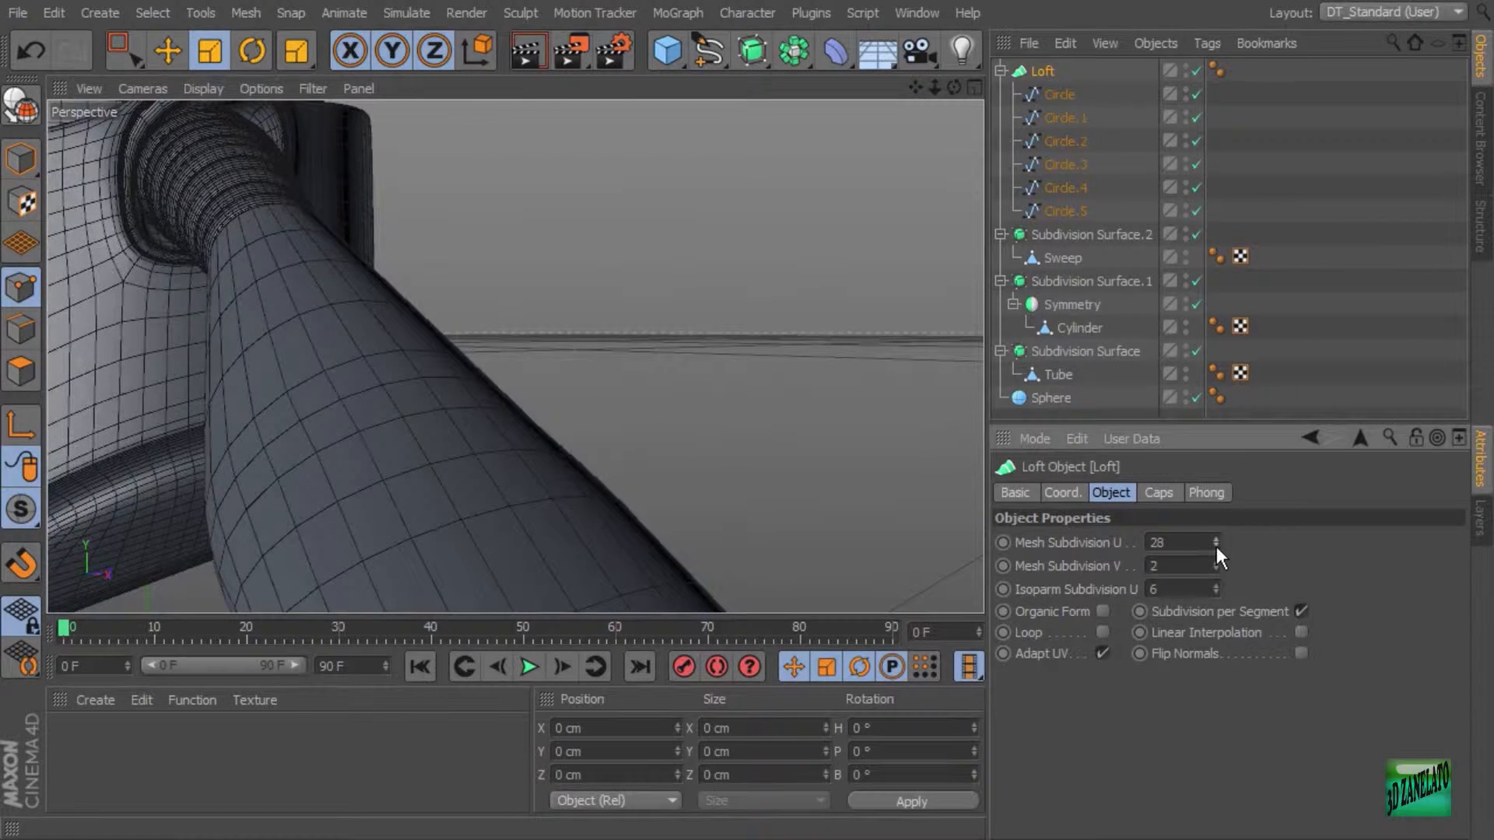
pyautogui.click(1217, 546)
pyautogui.click(1217, 546)
pyautogui.click(1217, 546)
pyautogui.click(1216, 547)
pyautogui.click(1217, 546)
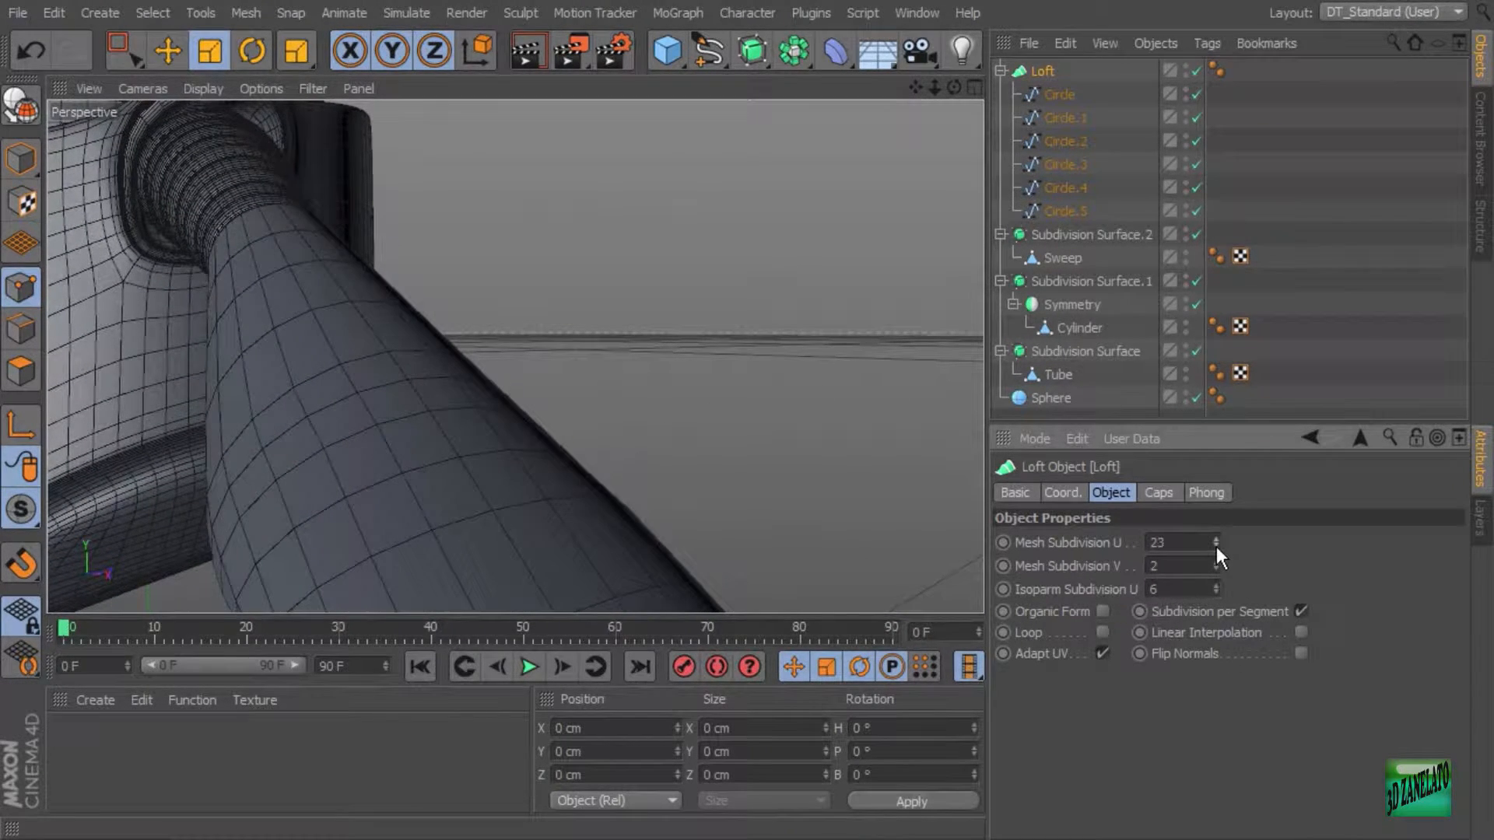
pyautogui.click(1216, 546)
pyautogui.click(1216, 547)
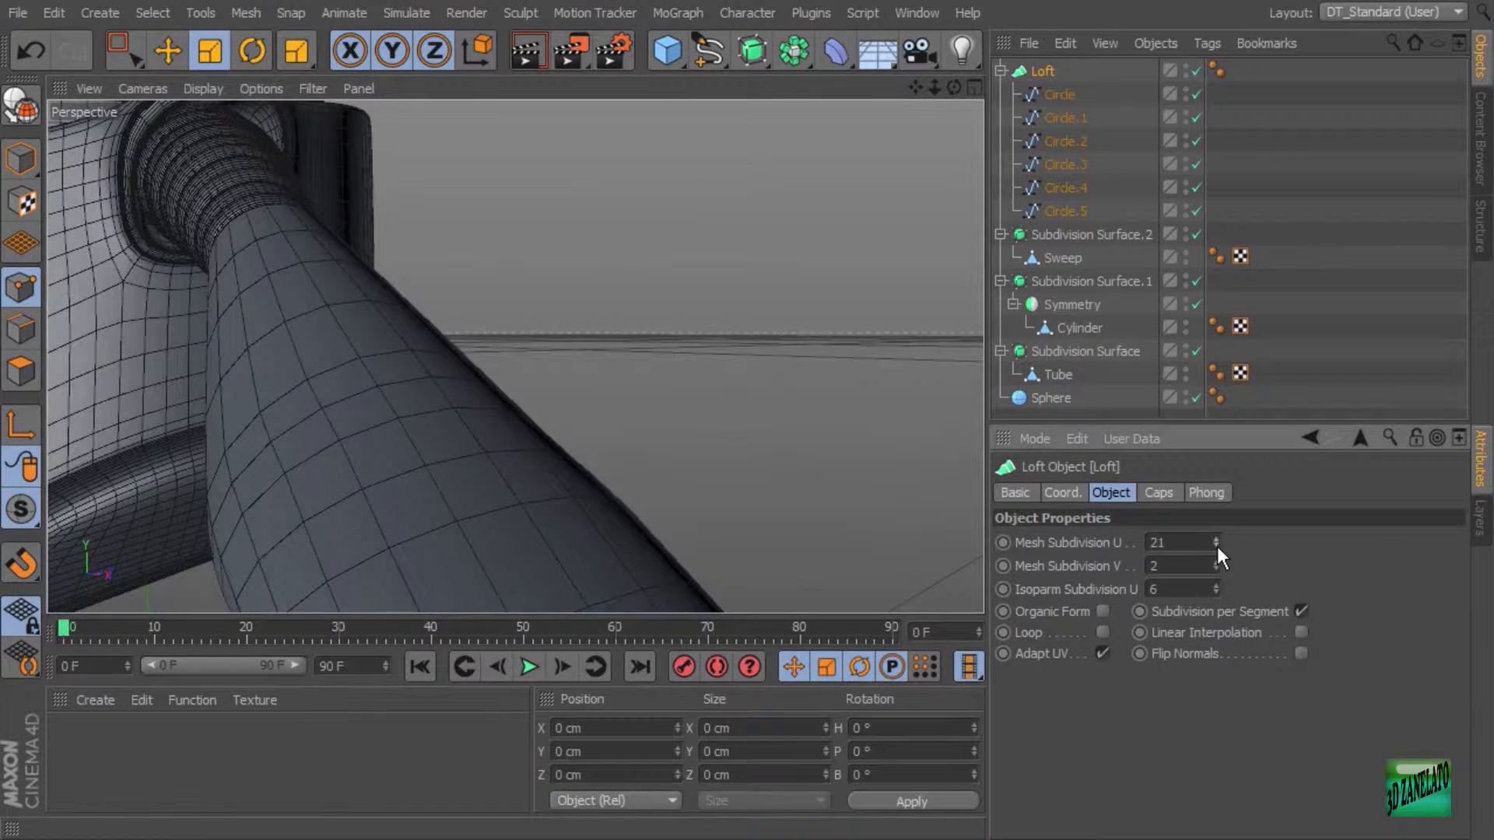
pyautogui.click(1217, 546)
pyautogui.click(1217, 546)
pyautogui.click(1217, 546)
# Step: Enable Organic Form on the Loft and check the shape of its mesh
pyautogui.scroll(-10, 747, 394)
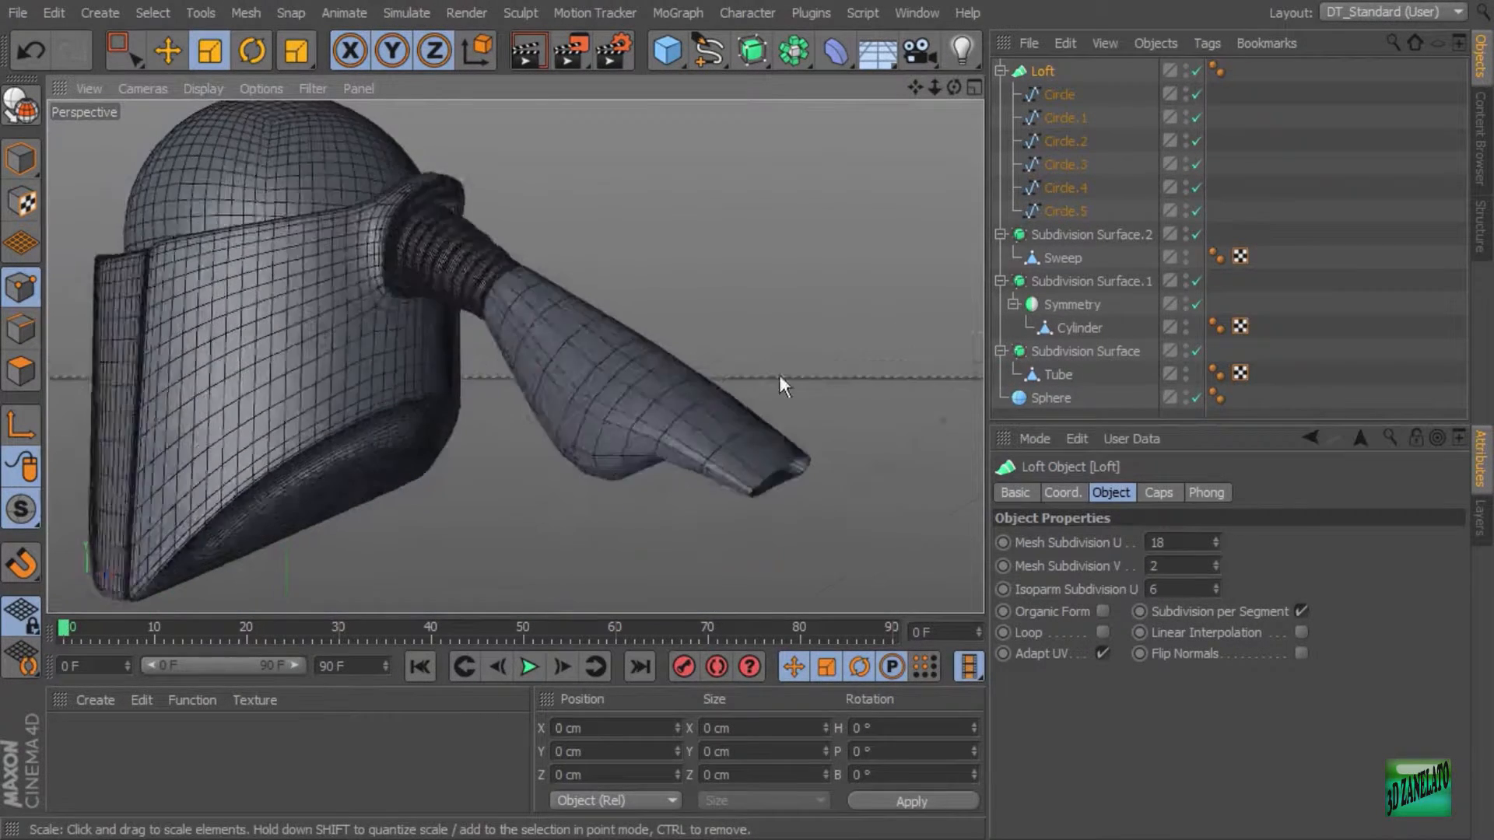
pyautogui.keyDown('alt'); pyautogui.moveTo(811, 373); pyautogui.dragTo(791, 356, button='middle'); pyautogui.keyUp('alt')
pyautogui.keyDown('alt'); pyautogui.moveTo(791, 357); pyautogui.dragTo(838, 350, button='right'); pyautogui.keyUp('alt')
pyautogui.keyDown('alt'); pyautogui.moveTo(837, 351); pyautogui.dragTo(685, 346); pyautogui.keyUp('alt')
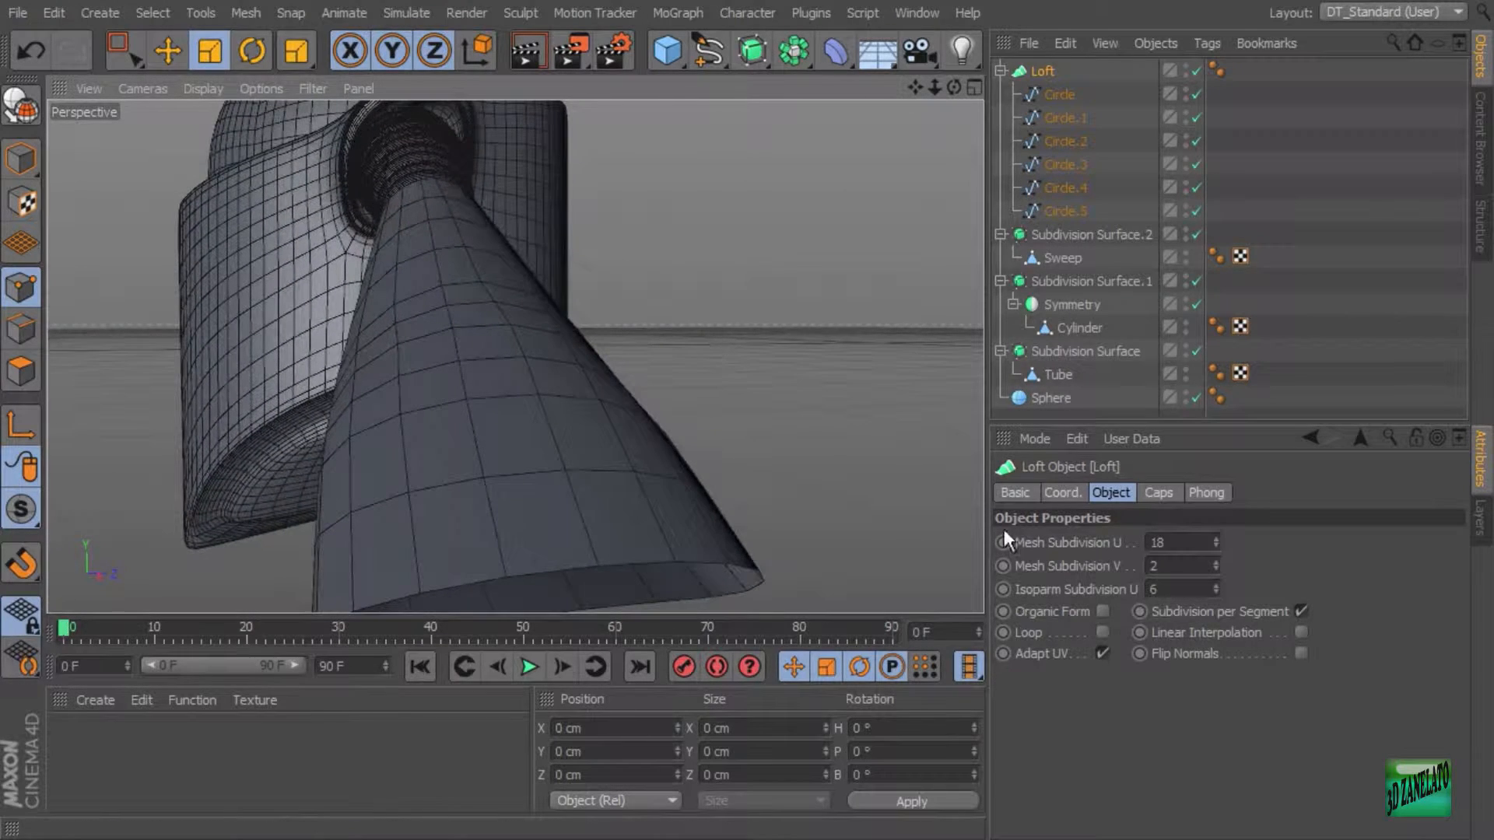
pyautogui.click(1102, 612)
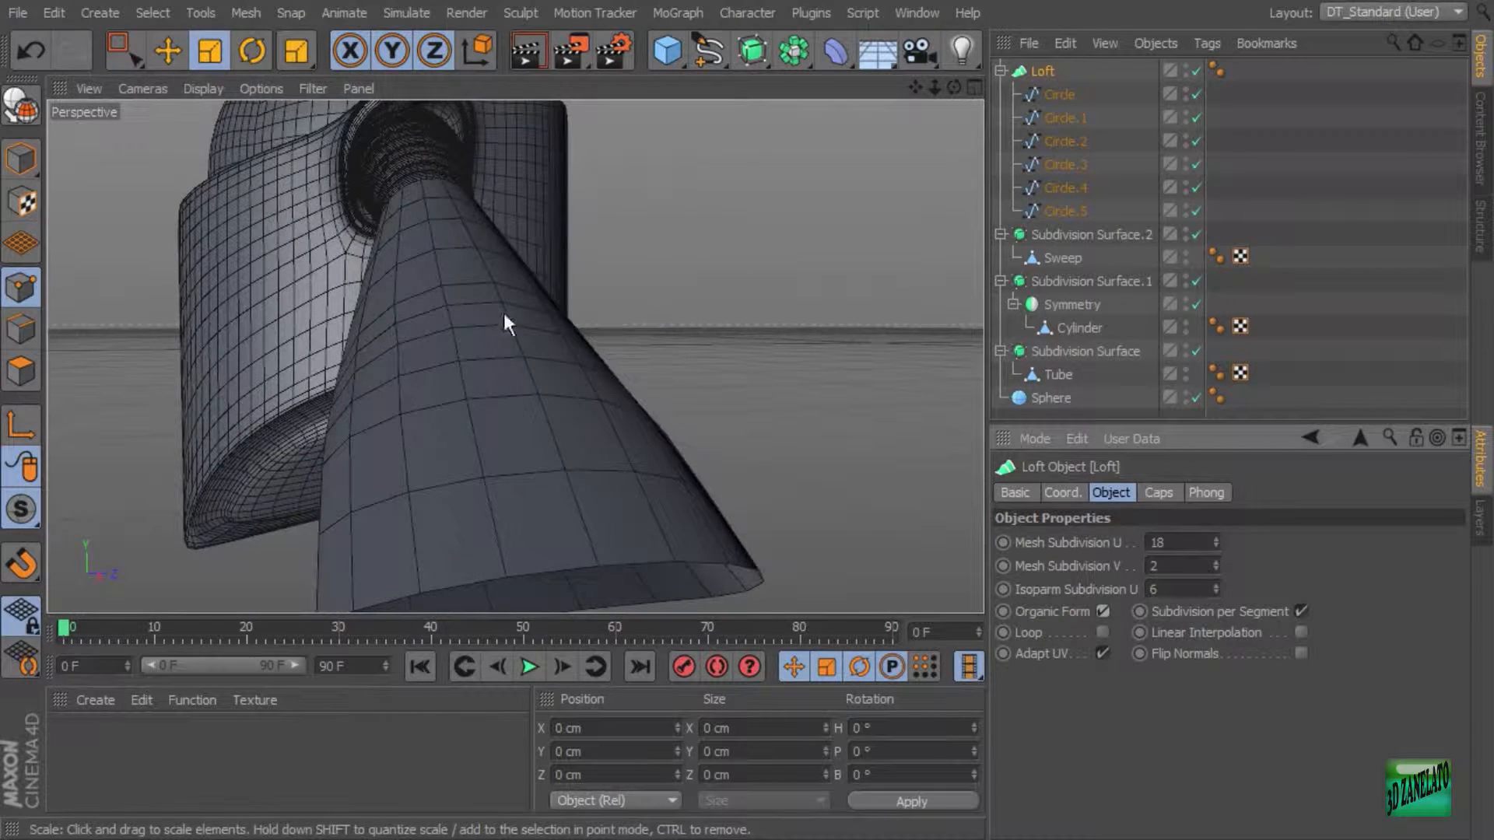
pyautogui.keyDown('alt'); pyautogui.moveTo(503, 313); pyautogui.dragTo(575, 315); pyautogui.keyUp('alt')
pyautogui.keyDown('alt'); pyautogui.moveTo(733, 364); pyautogui.dragTo(544, 292); pyautogui.keyUp('alt')
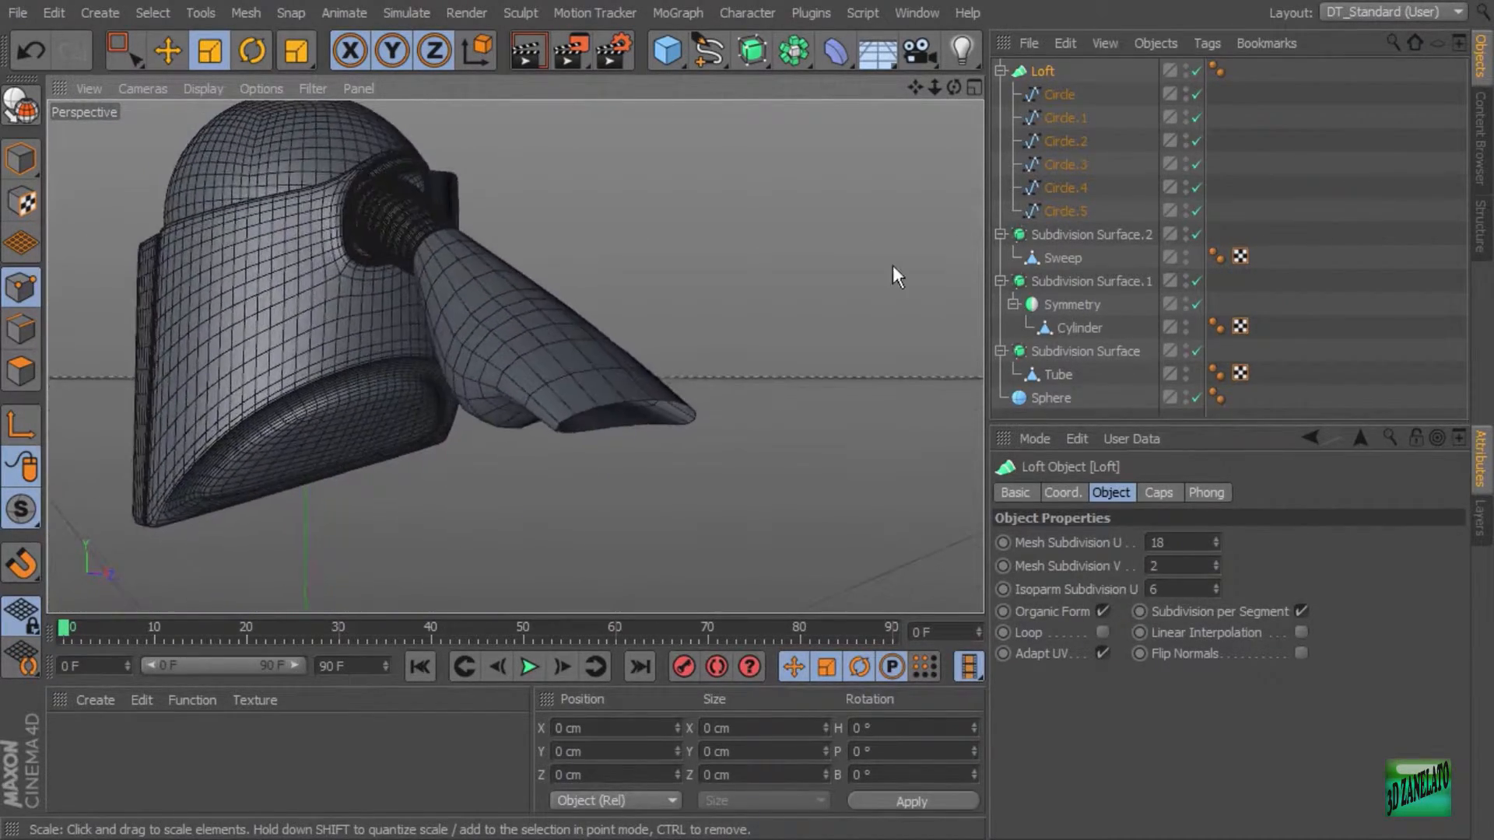
# Step: Collapse the Loft's hierarchy and create a polygon copy of it with Current State to Object
pyautogui.click(1000, 71)
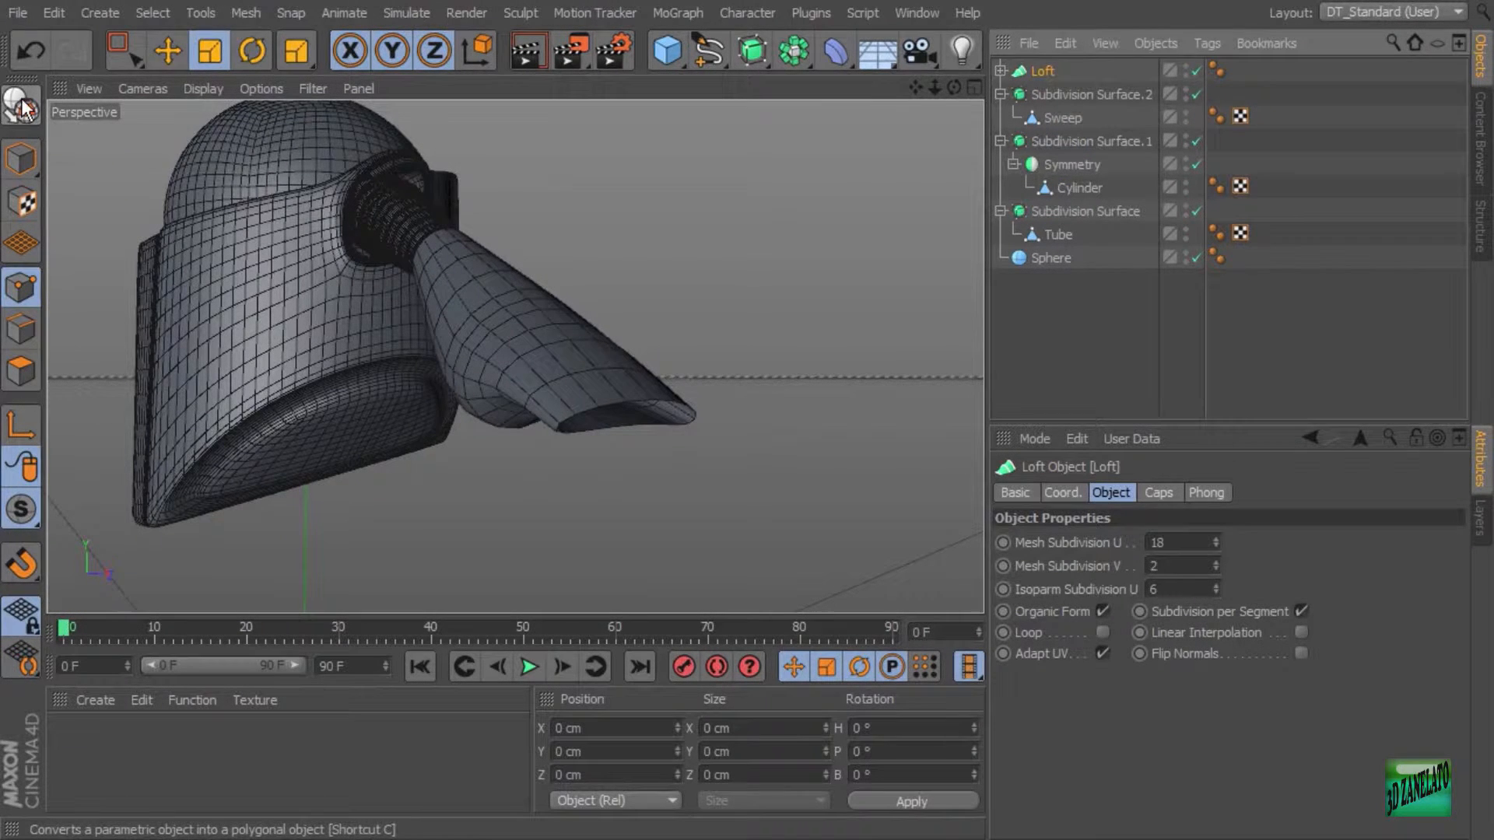
pyautogui.rightClick(1044, 70)
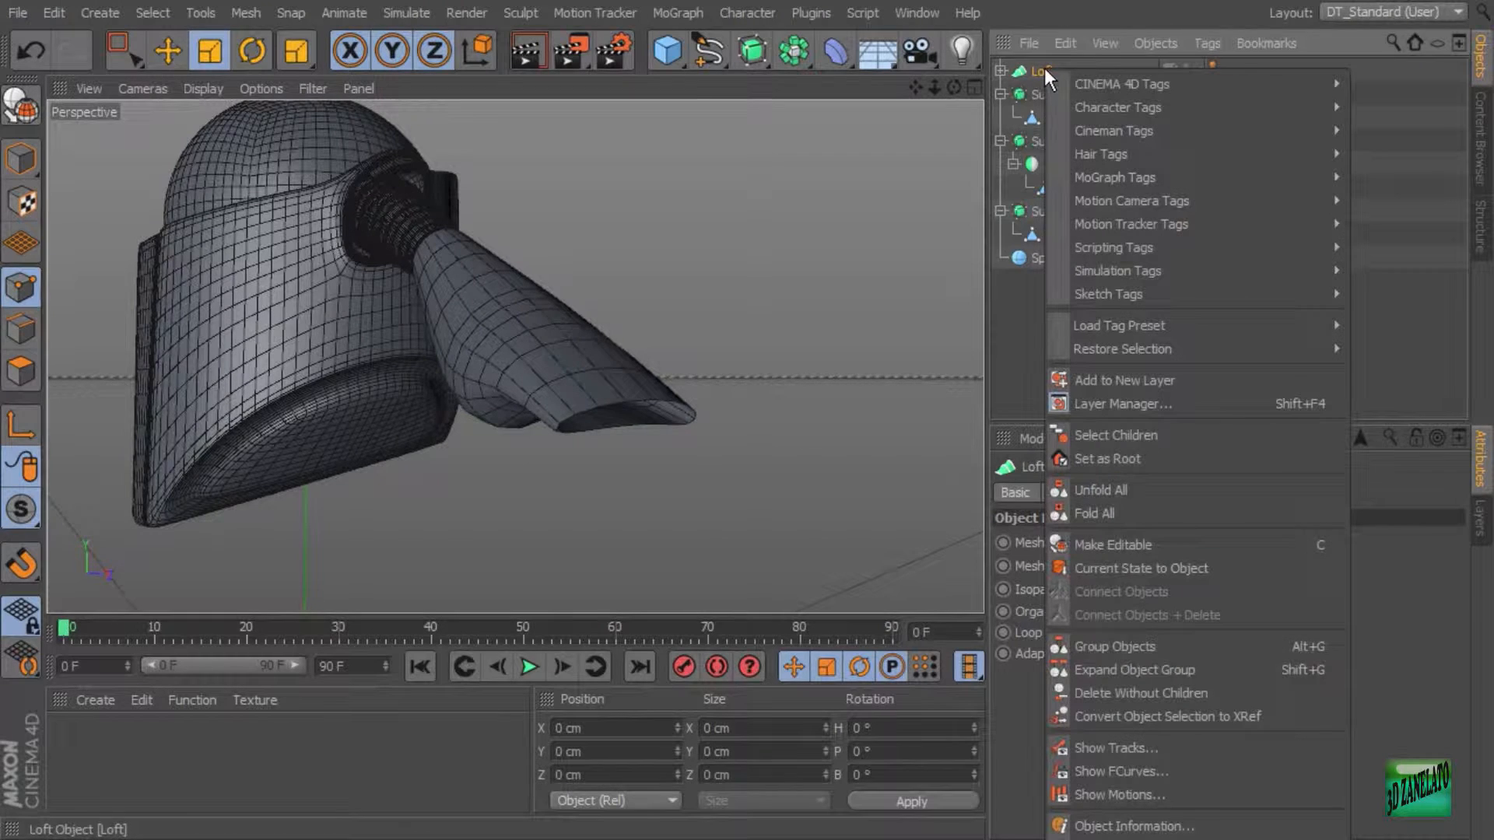
pyautogui.click(1143, 568)
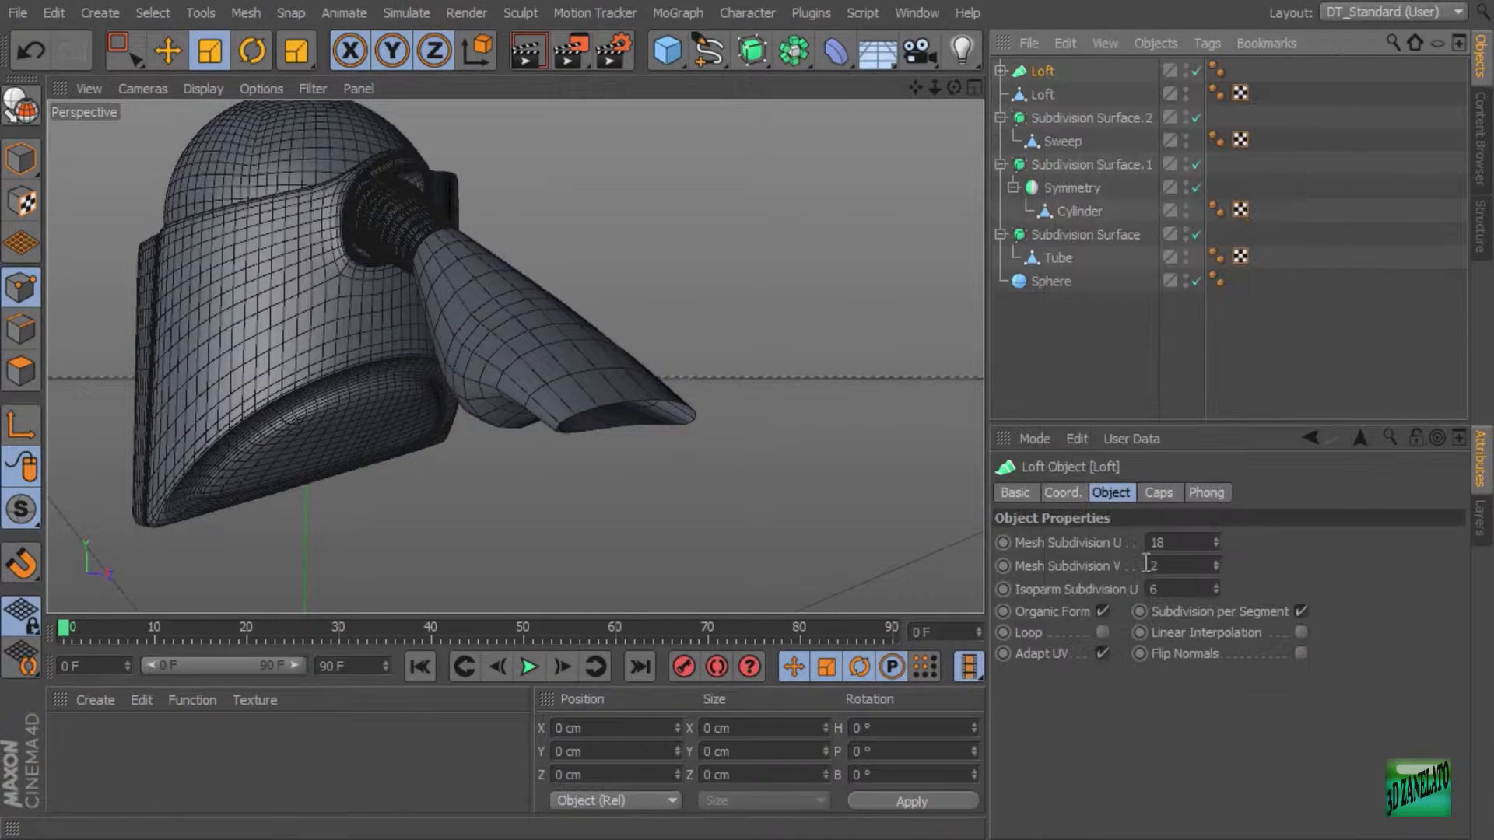
# Step: Hide the original parametric Loft in both the editor and the renderer, leaving the polygon copy shown
pyautogui.click(1037, 94)
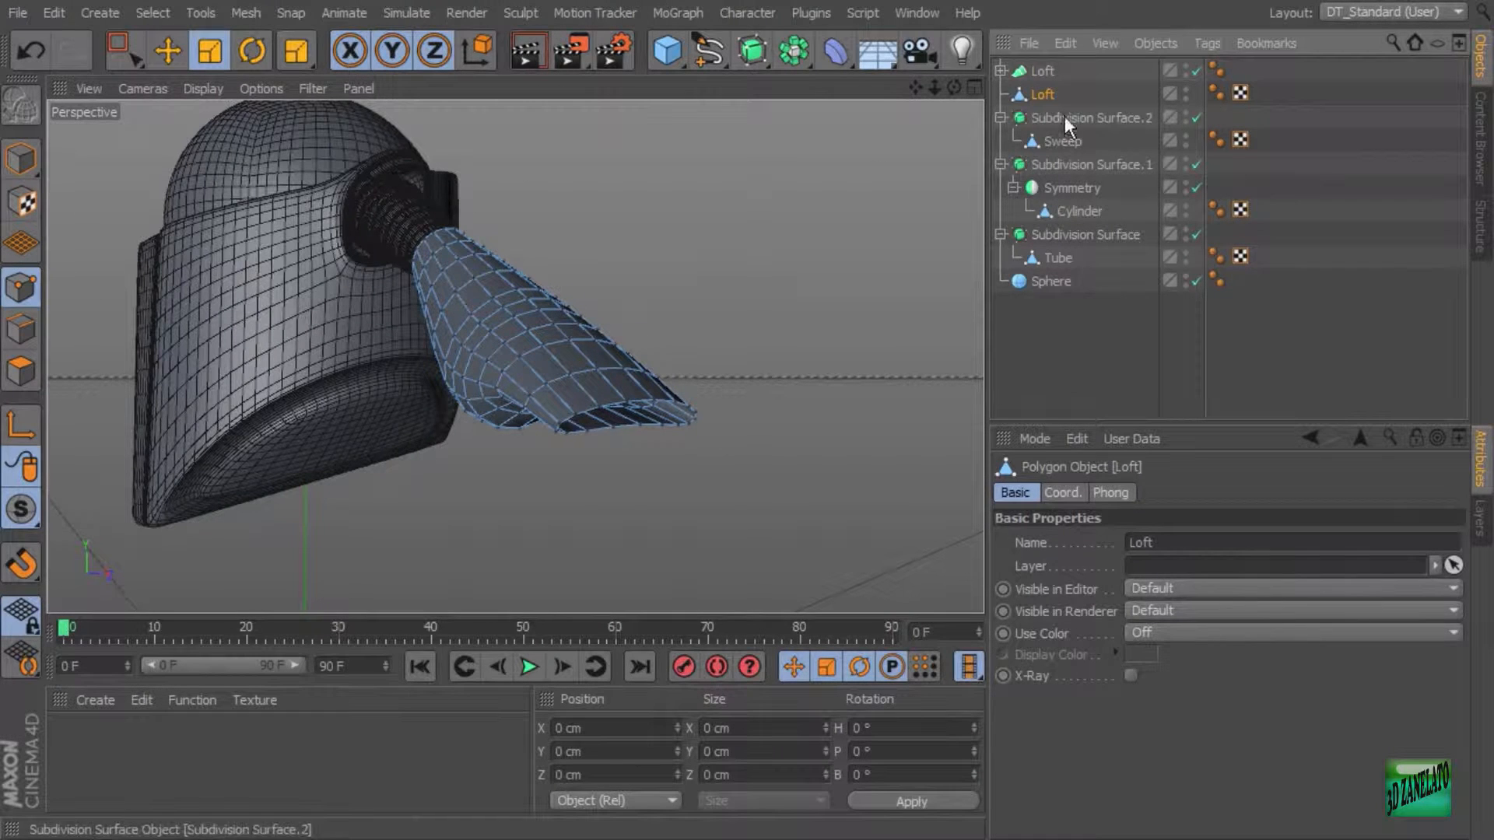
pyautogui.click(1044, 71)
pyautogui.click(1001, 70)
pyautogui.click(1000, 71)
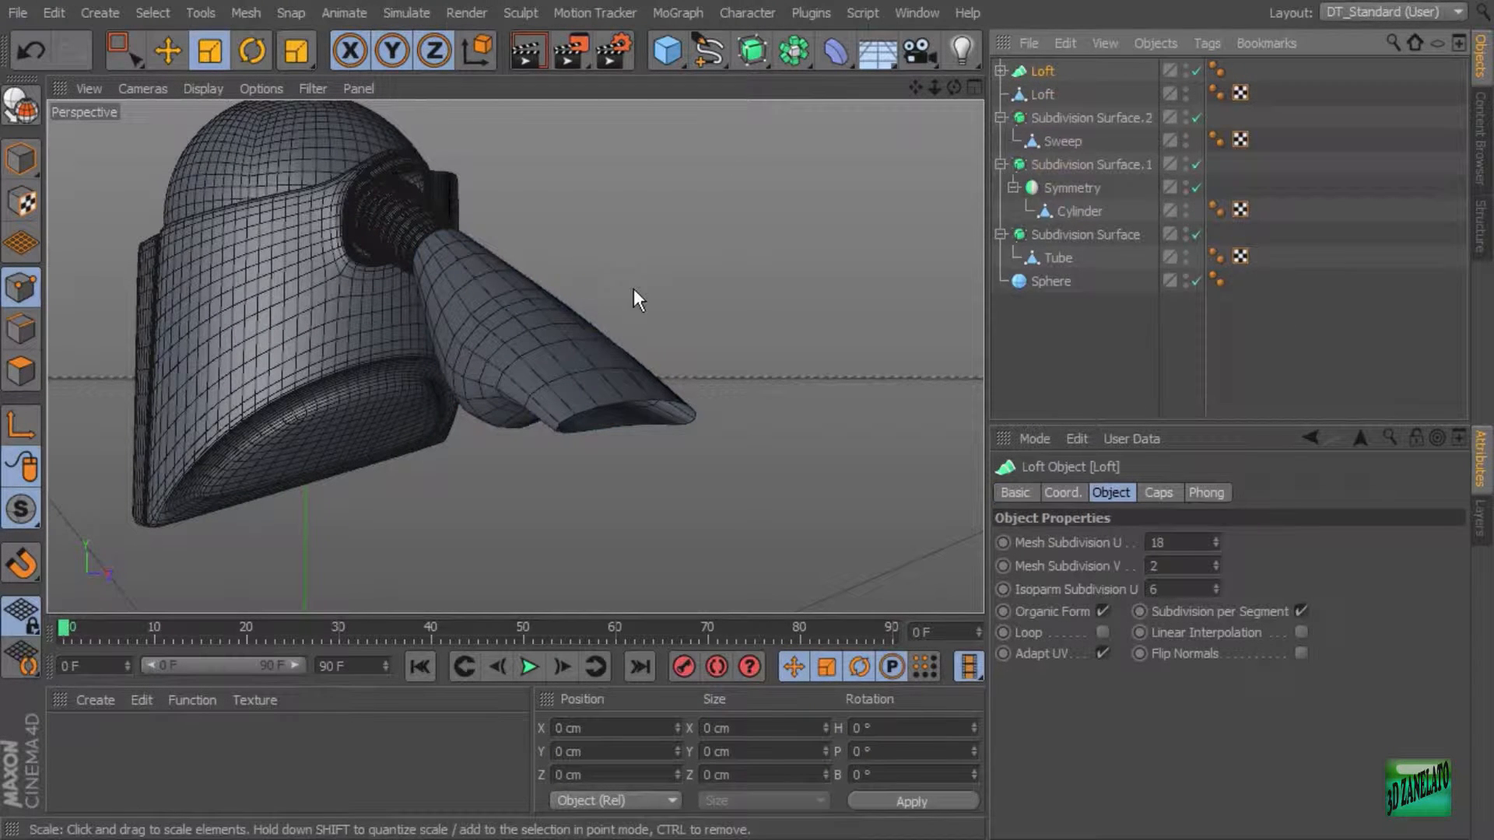
pyautogui.click(1185, 76)
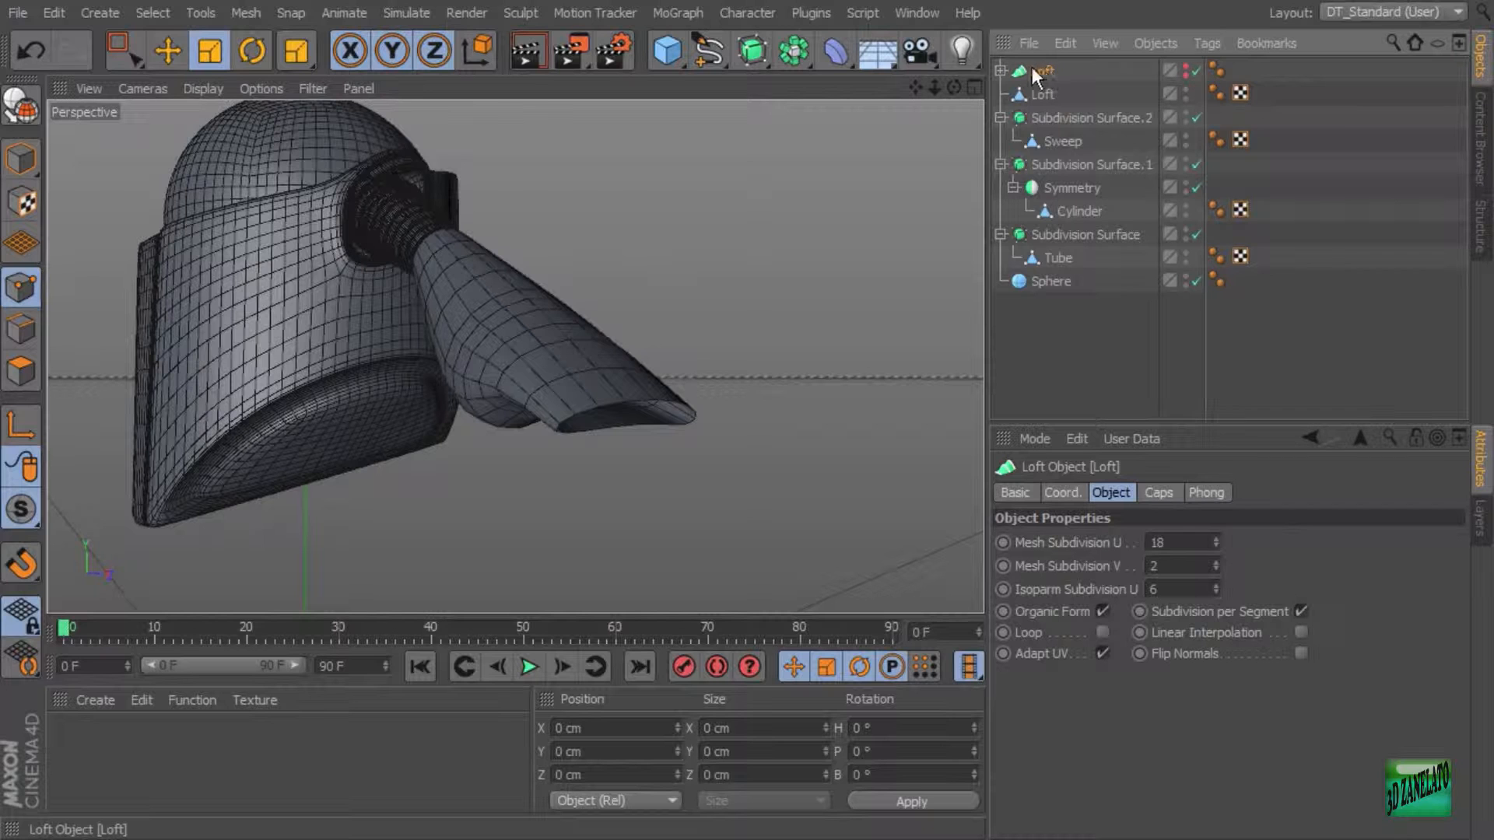
pyautogui.keyDown('alt'); pyautogui.moveTo(733, 271); pyautogui.dragTo(923, 240); pyautogui.keyUp('alt')
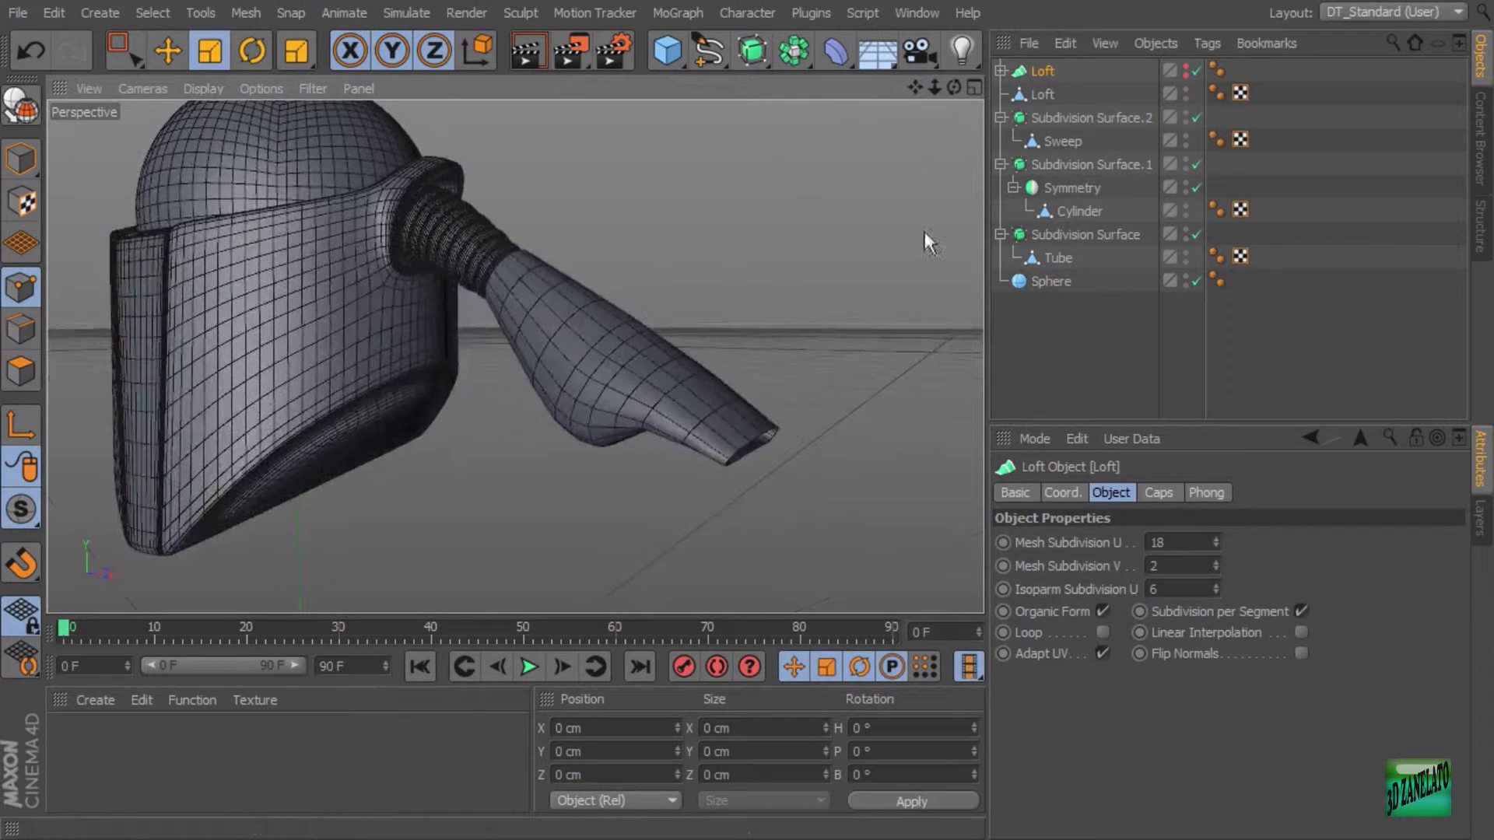
# Step: Select the polygon Loft copy and switch to polygon editing at its open end
pyautogui.click(1022, 95)
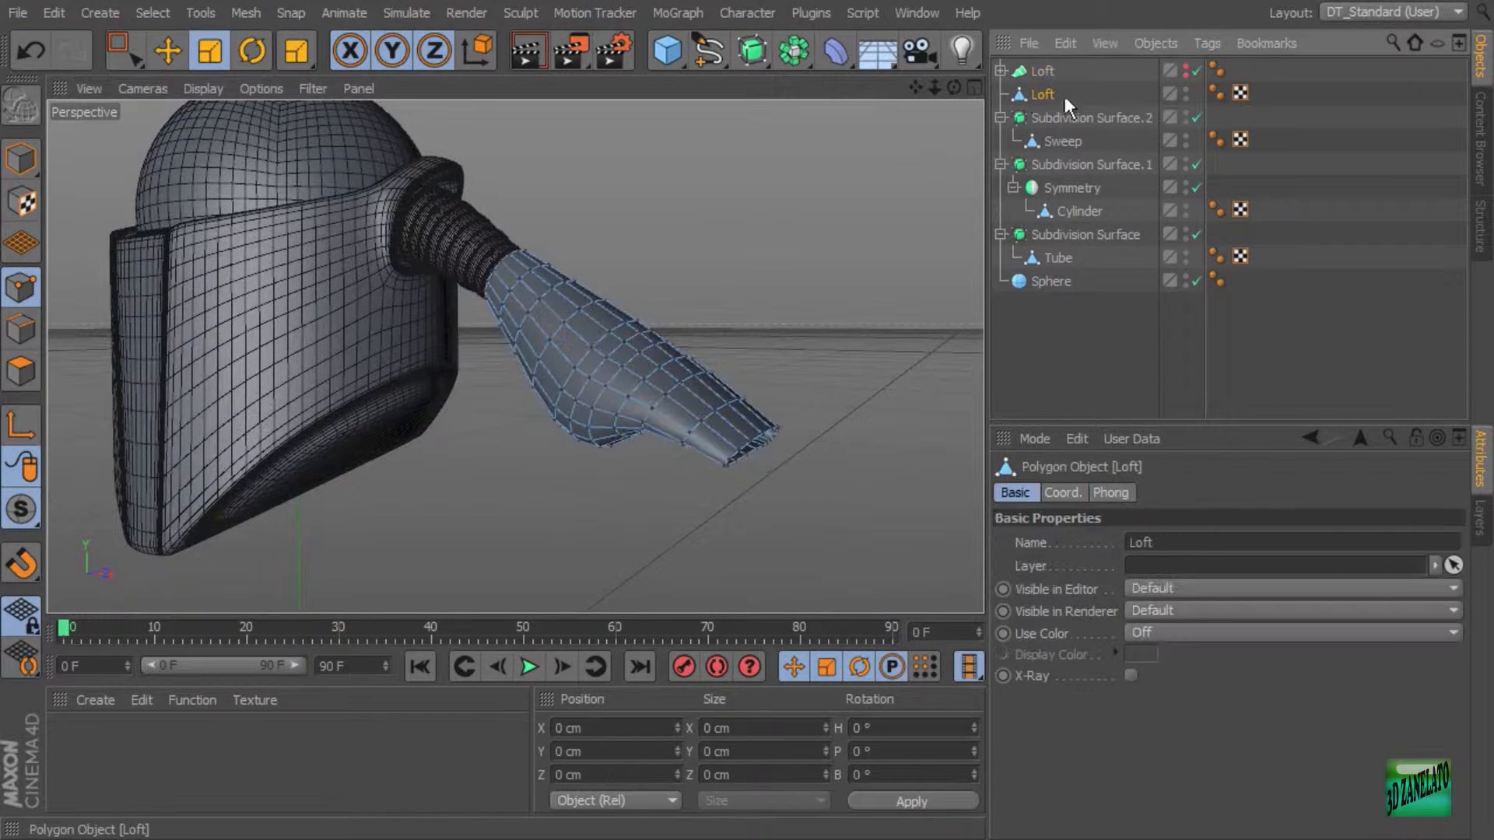
pyautogui.keyDown('alt'); pyautogui.moveTo(833, 353); pyautogui.dragTo(806, 401); pyautogui.keyUp('alt')
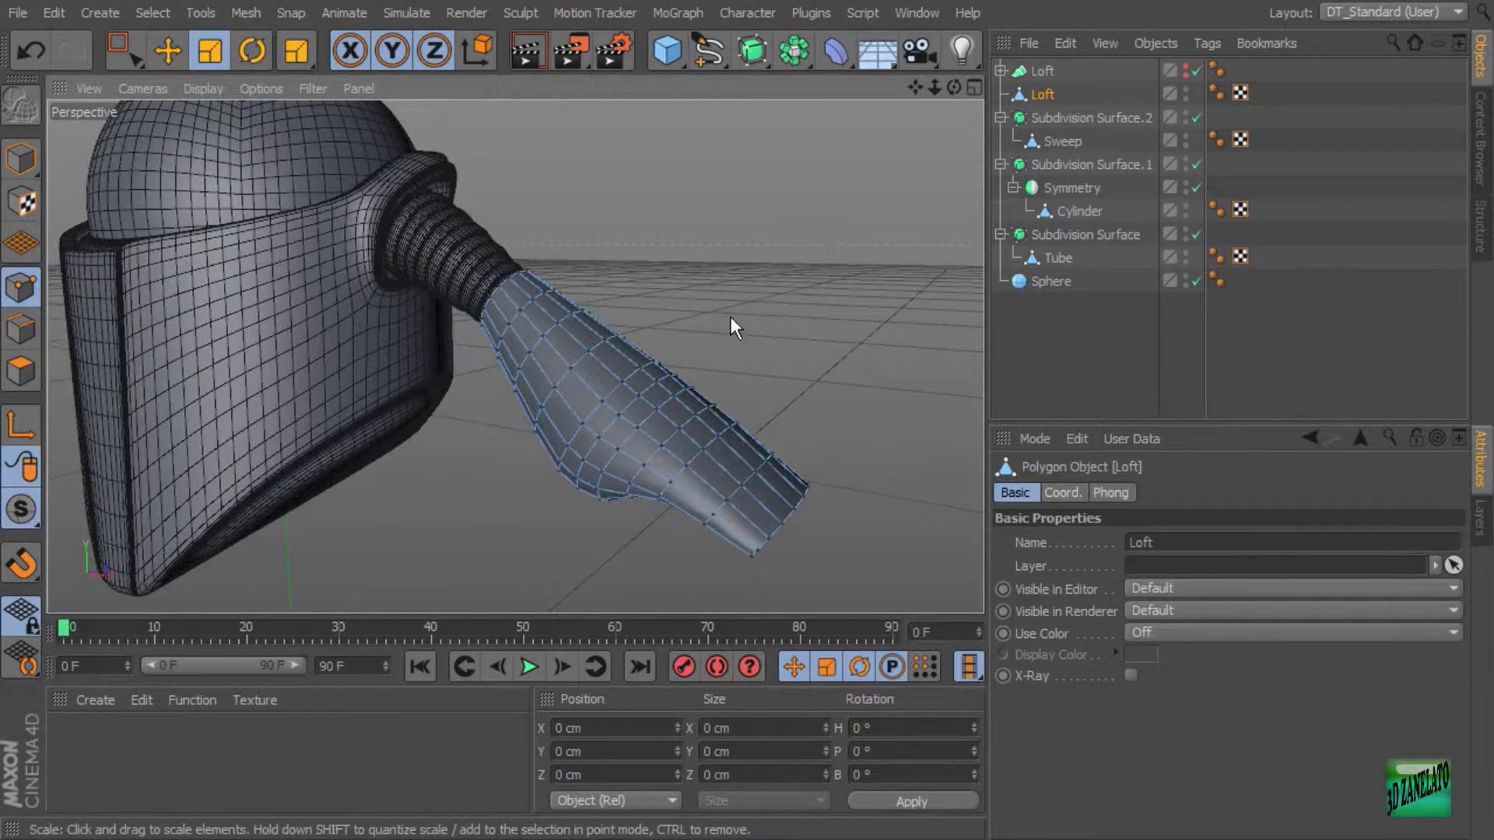
pyautogui.keyDown('alt'); pyautogui.moveTo(708, 318); pyautogui.dragTo(718, 371); pyautogui.keyUp('alt')
pyautogui.keyDown('alt'); pyautogui.moveTo(718, 371); pyautogui.dragTo(730, 356, button='right'); pyautogui.keyUp('alt')
pyautogui.keyDown('alt'); pyautogui.moveTo(730, 357); pyautogui.dragTo(778, 299, button='middle'); pyautogui.keyUp('alt')
pyautogui.keyDown('alt'); pyautogui.moveTo(779, 299); pyautogui.dragTo(740, 287); pyautogui.keyUp('alt')
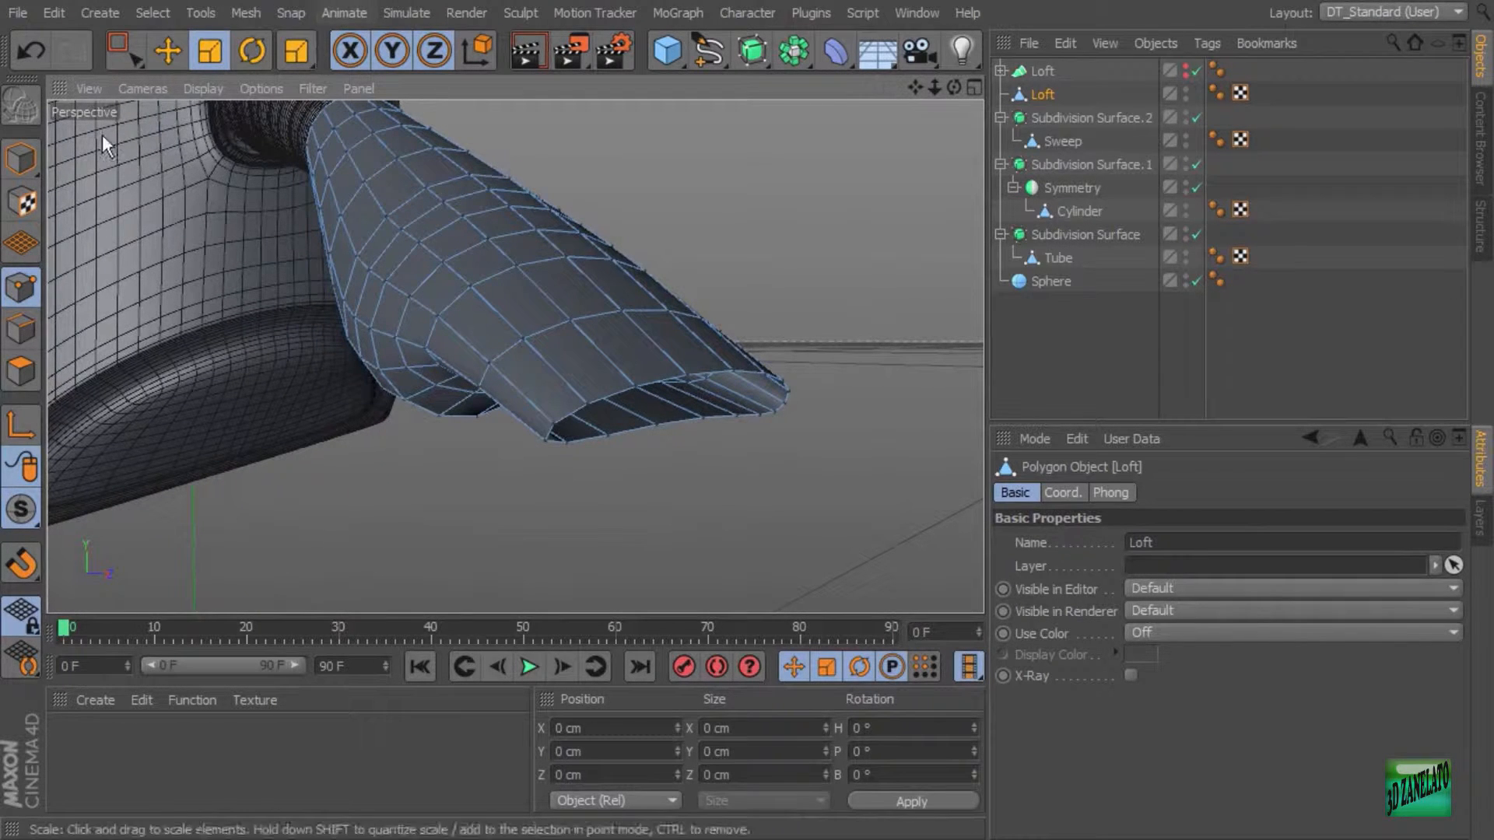
pyautogui.click(20, 371)
pyautogui.click(592, 401)
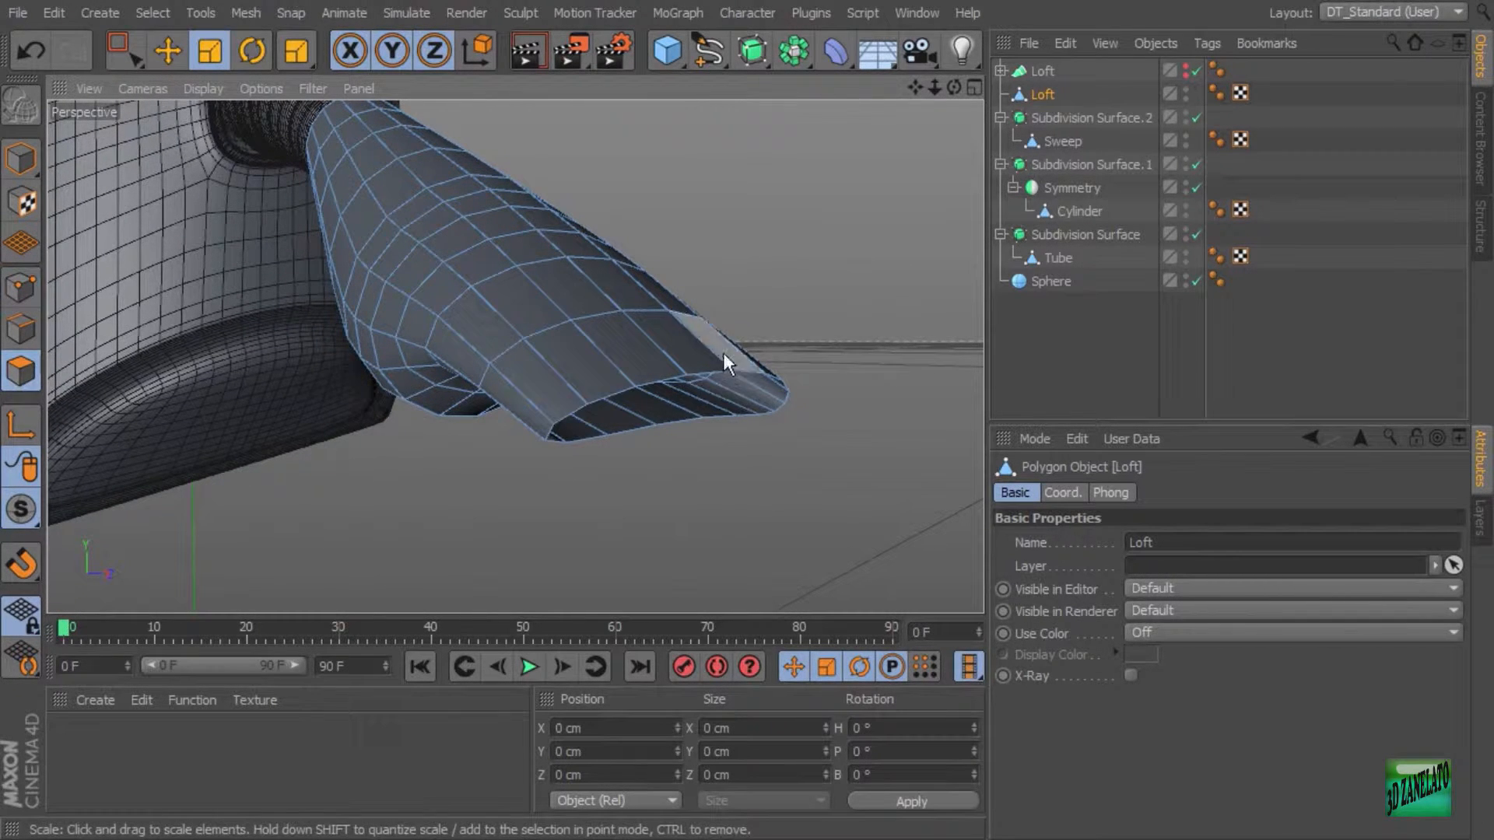
pyautogui.keyDown('alt'); pyautogui.moveTo(723, 353); pyautogui.dragTo(595, 391); pyautogui.keyUp('alt')
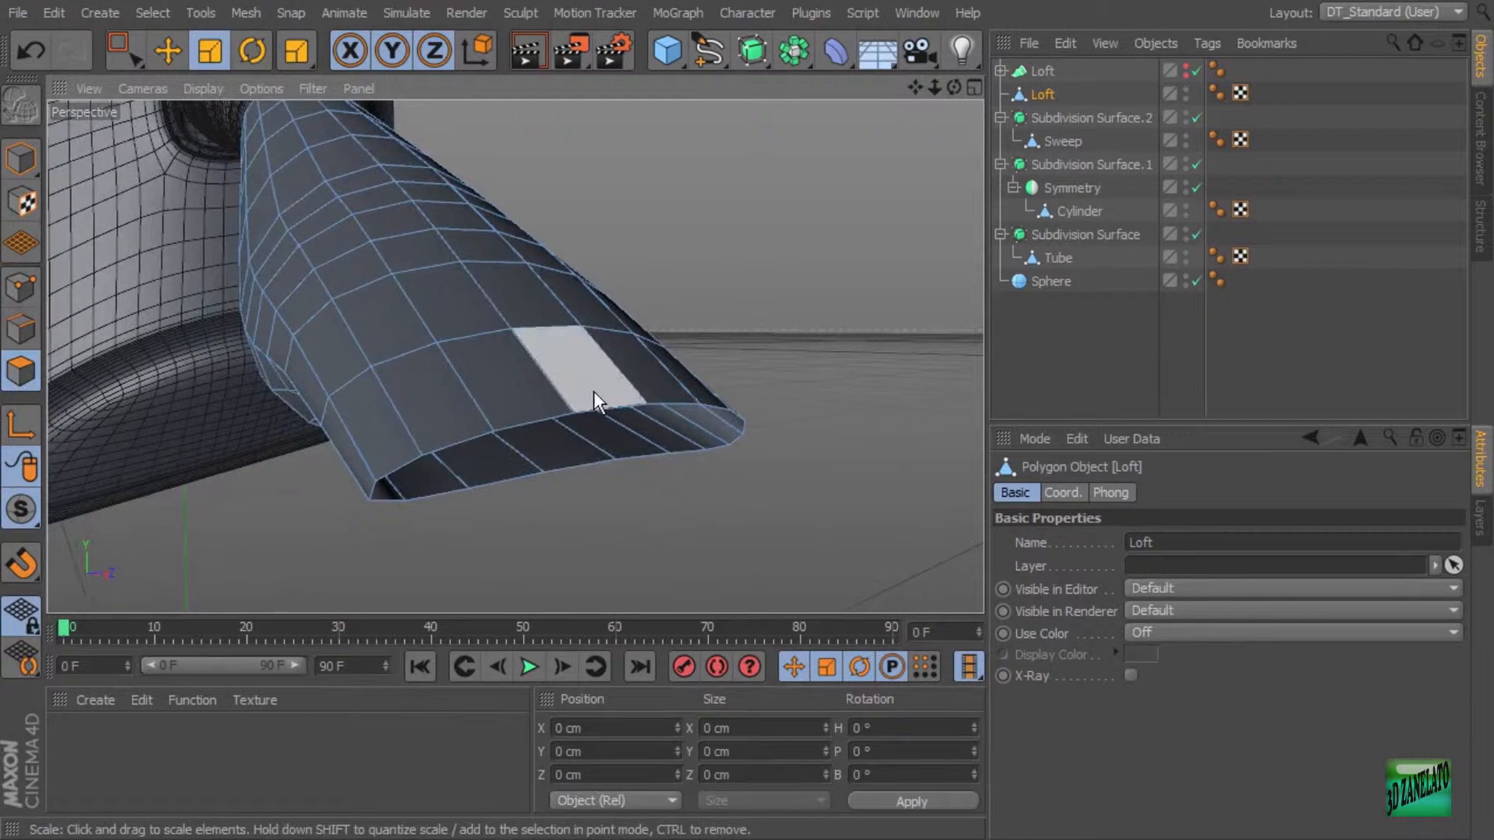
# Step: Close the open end of the polygon Loft with the Close Polygon Hole tool
pyautogui.click(192, 7)
pyautogui.moveTo(241, 8)
pyautogui.moveTo(279, 117)
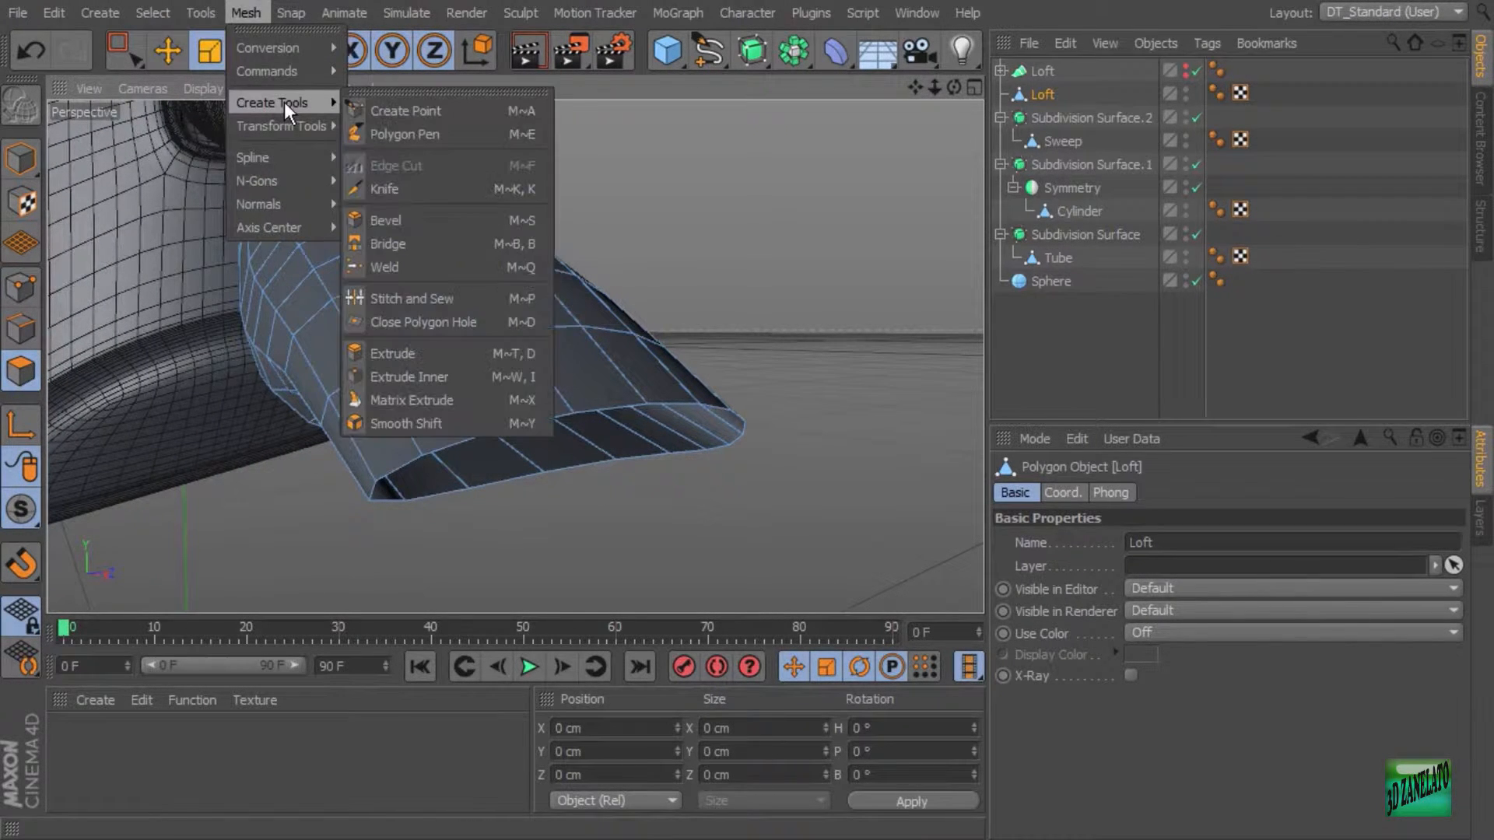
pyautogui.click(468, 320)
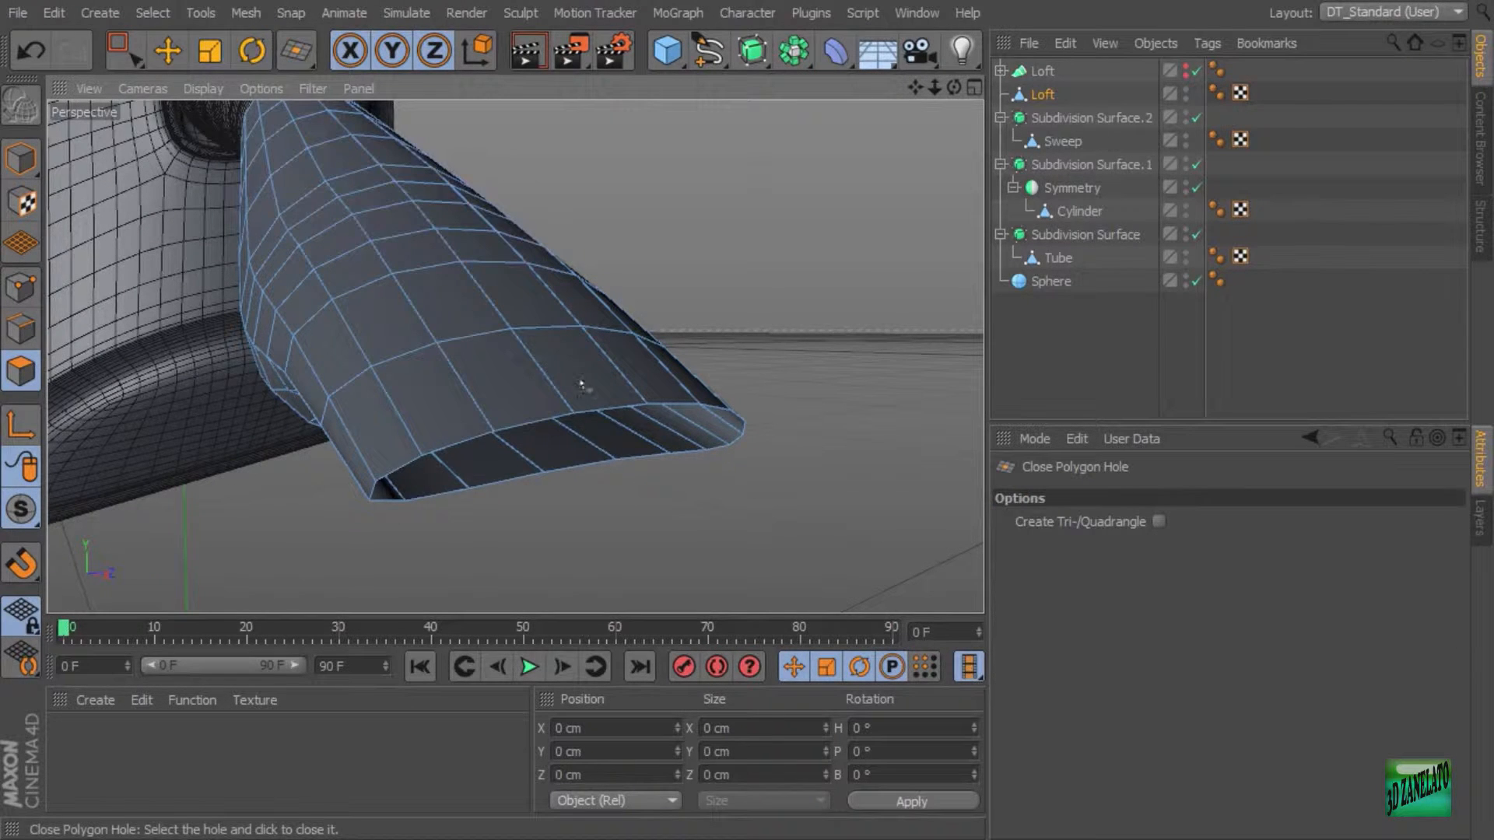
pyautogui.click(593, 410)
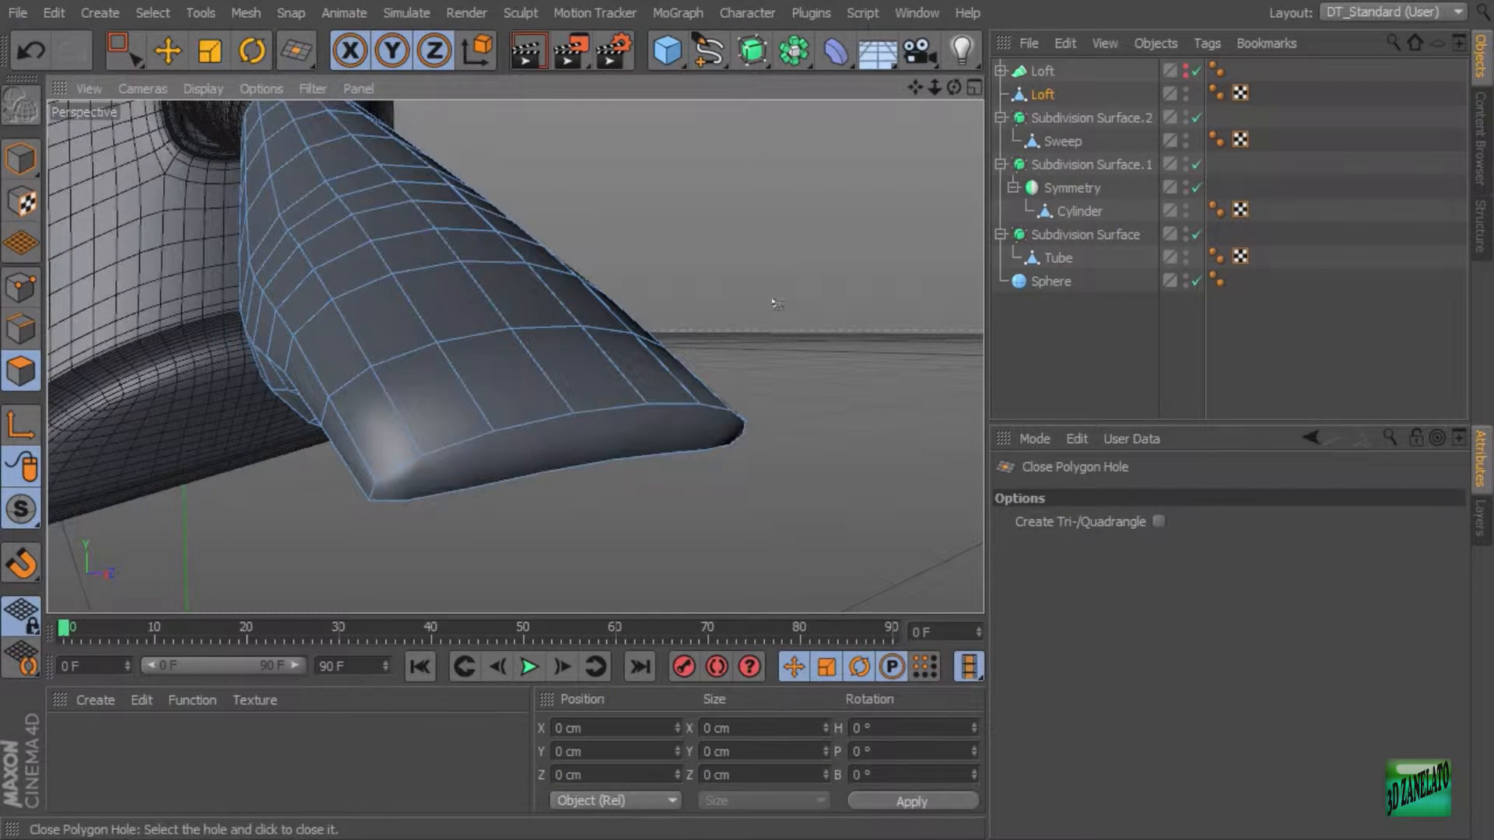
pyautogui.keyDown('alt'); pyautogui.moveTo(777, 303); pyautogui.dragTo(777, 292); pyautogui.keyUp('alt')
pyautogui.keyDown('alt'); pyautogui.moveTo(778, 292); pyautogui.dragTo(787, 277, button='middle'); pyautogui.keyUp('alt')
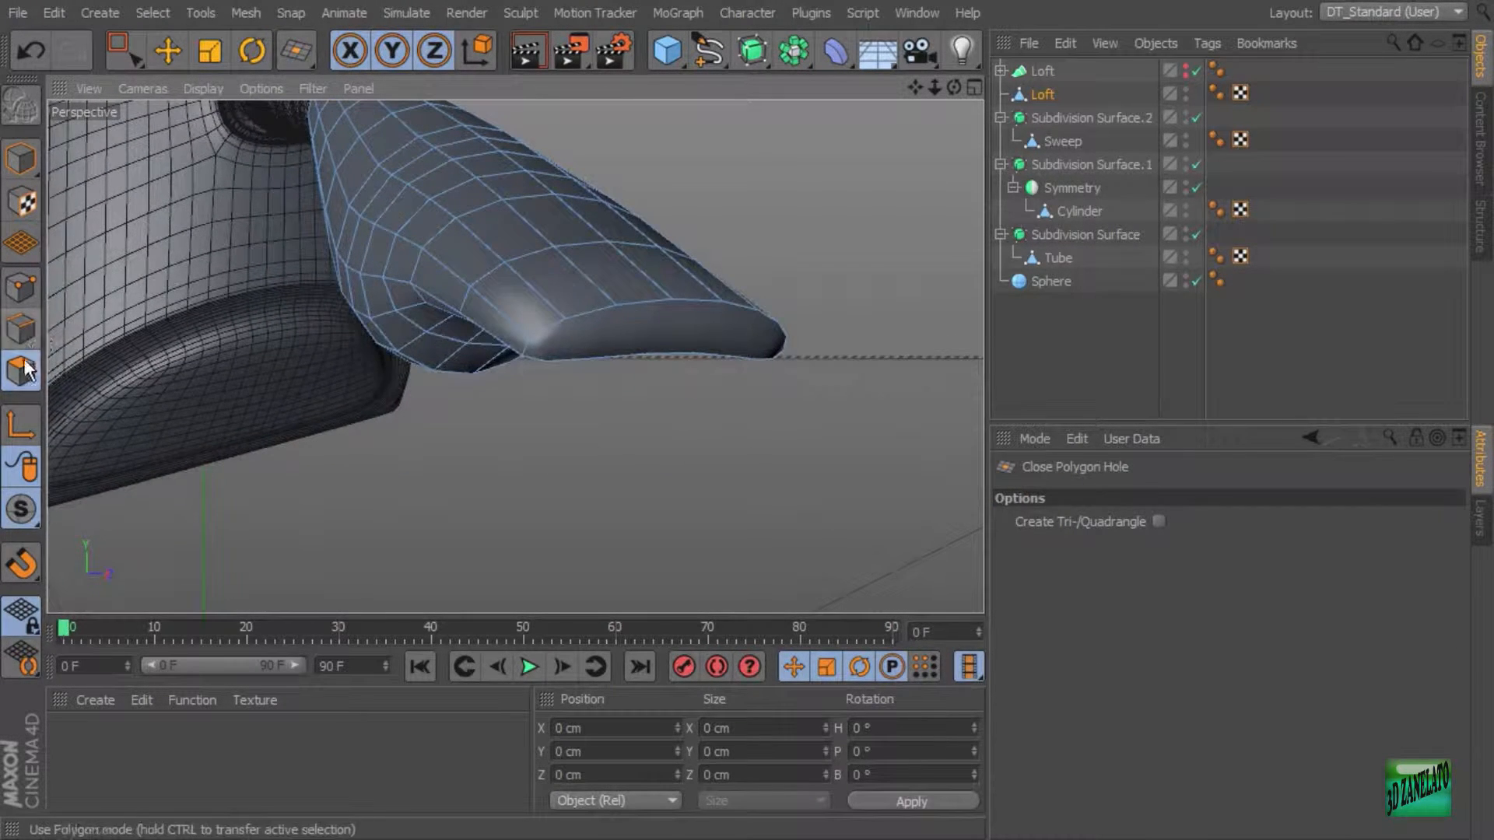
# Step: Cut across the middle of the end cap between opposite rim points, using the Knife in Line mode with Single enabled
pyautogui.keyDown('alt'); pyautogui.moveTo(627, 288); pyautogui.dragTo(848, 217, button='right'); pyautogui.keyUp('alt')
pyautogui.keyDown('alt'); pyautogui.moveTo(849, 218); pyautogui.dragTo(742, 203, button='middle'); pyautogui.keyUp('alt')
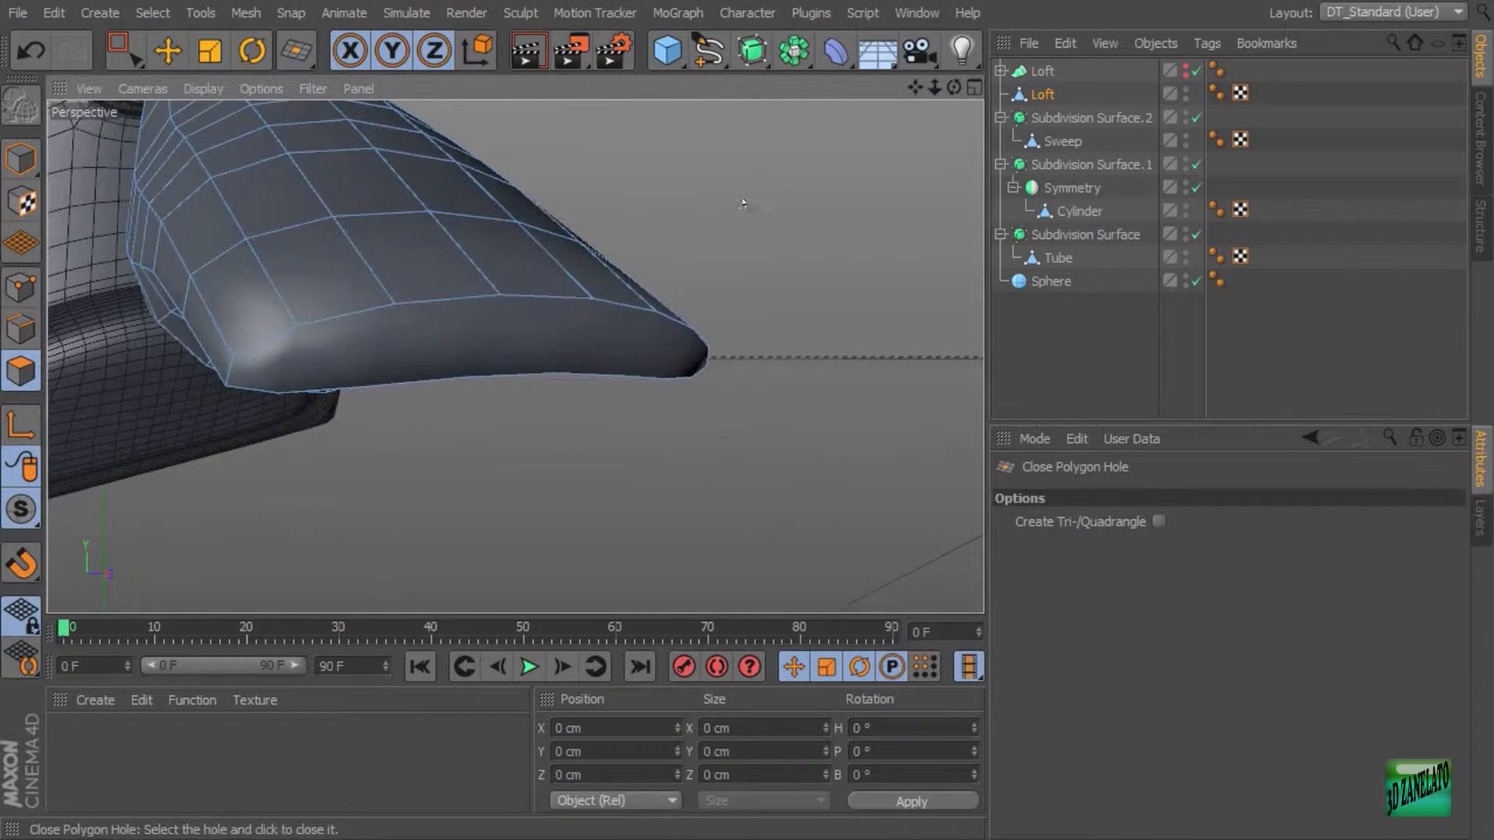
pyautogui.rightClick(794, 201)
pyautogui.click(833, 441)
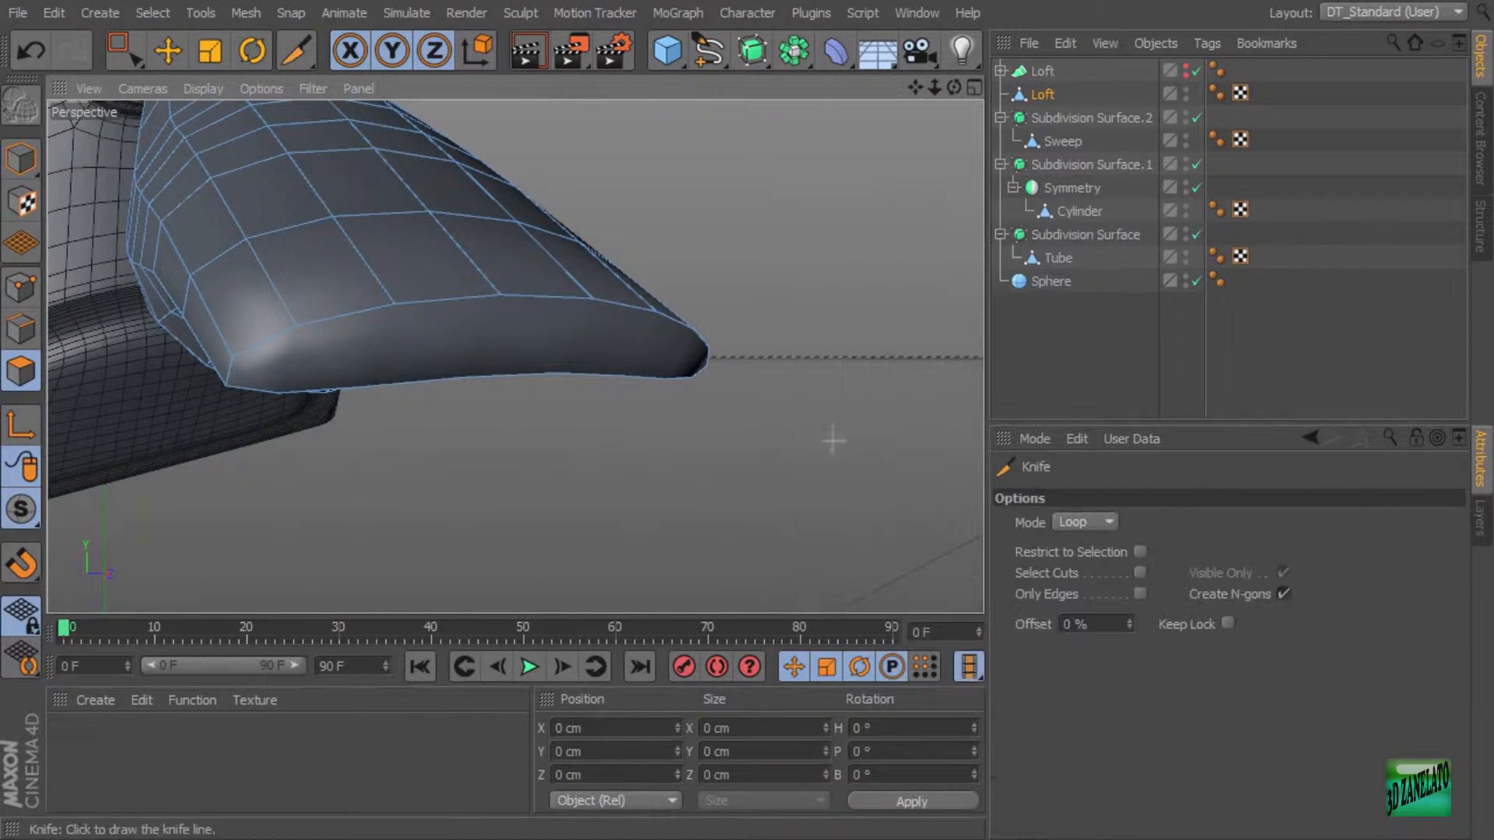
pyautogui.keyDown('alt'); pyautogui.moveTo(833, 441); pyautogui.dragTo(887, 385); pyautogui.keyUp('alt')
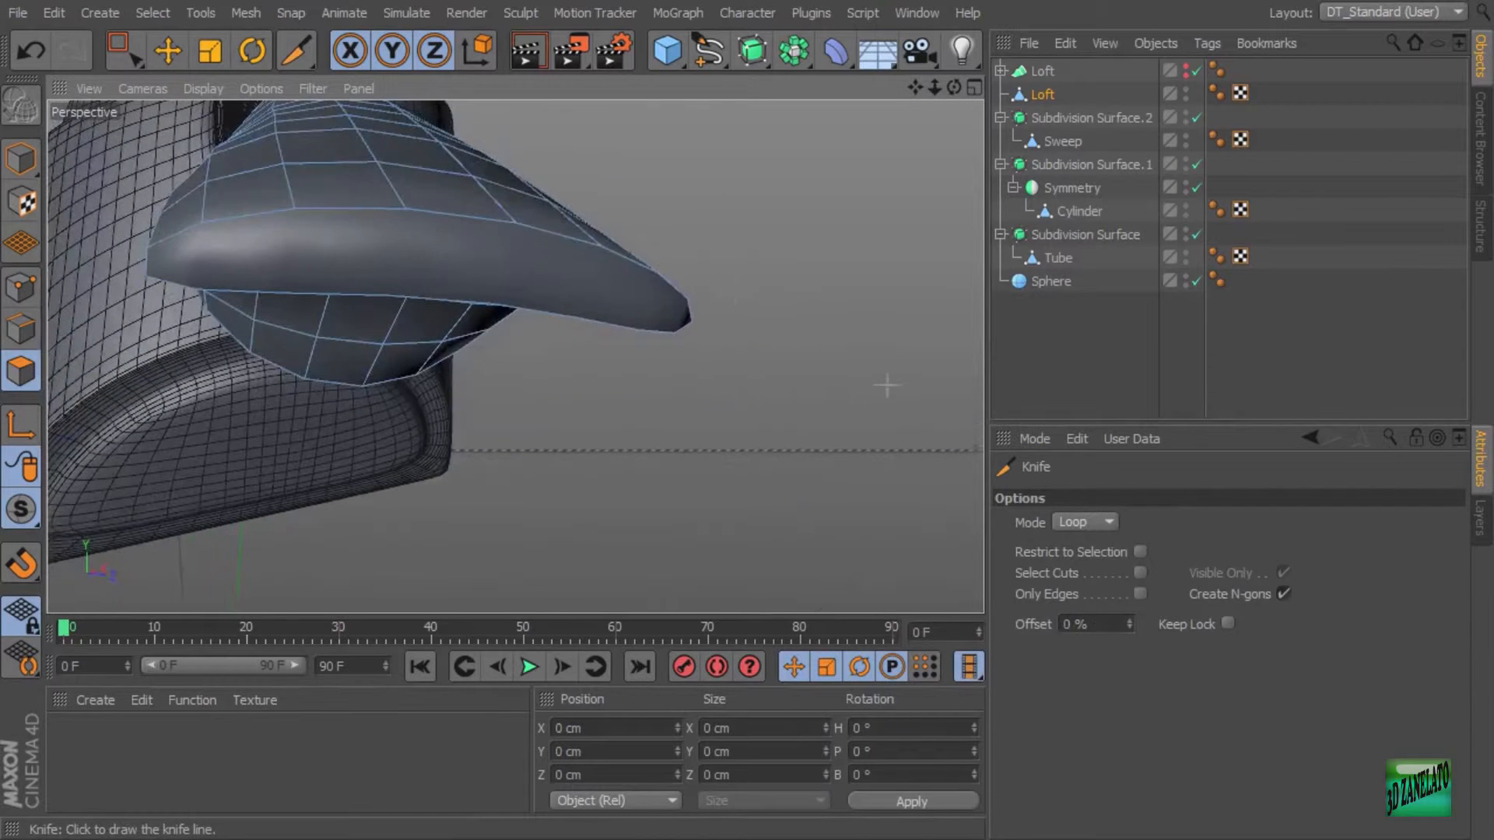
pyautogui.click(1085, 521)
pyautogui.click(1084, 542)
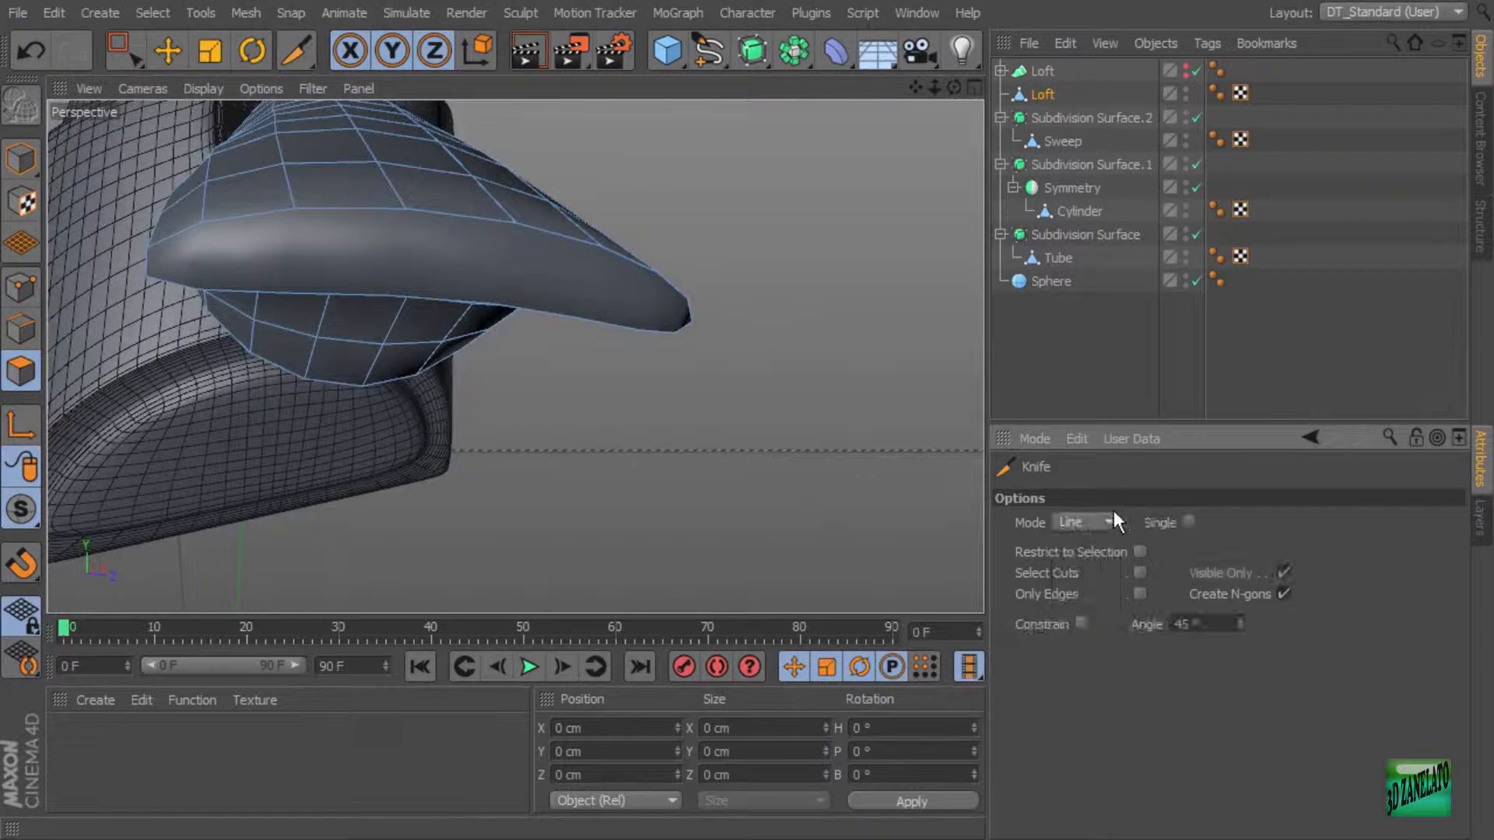
pyautogui.click(1185, 521)
pyautogui.keyDown('alt'); pyautogui.moveTo(837, 361); pyautogui.dragTo(540, 303); pyautogui.keyUp('alt')
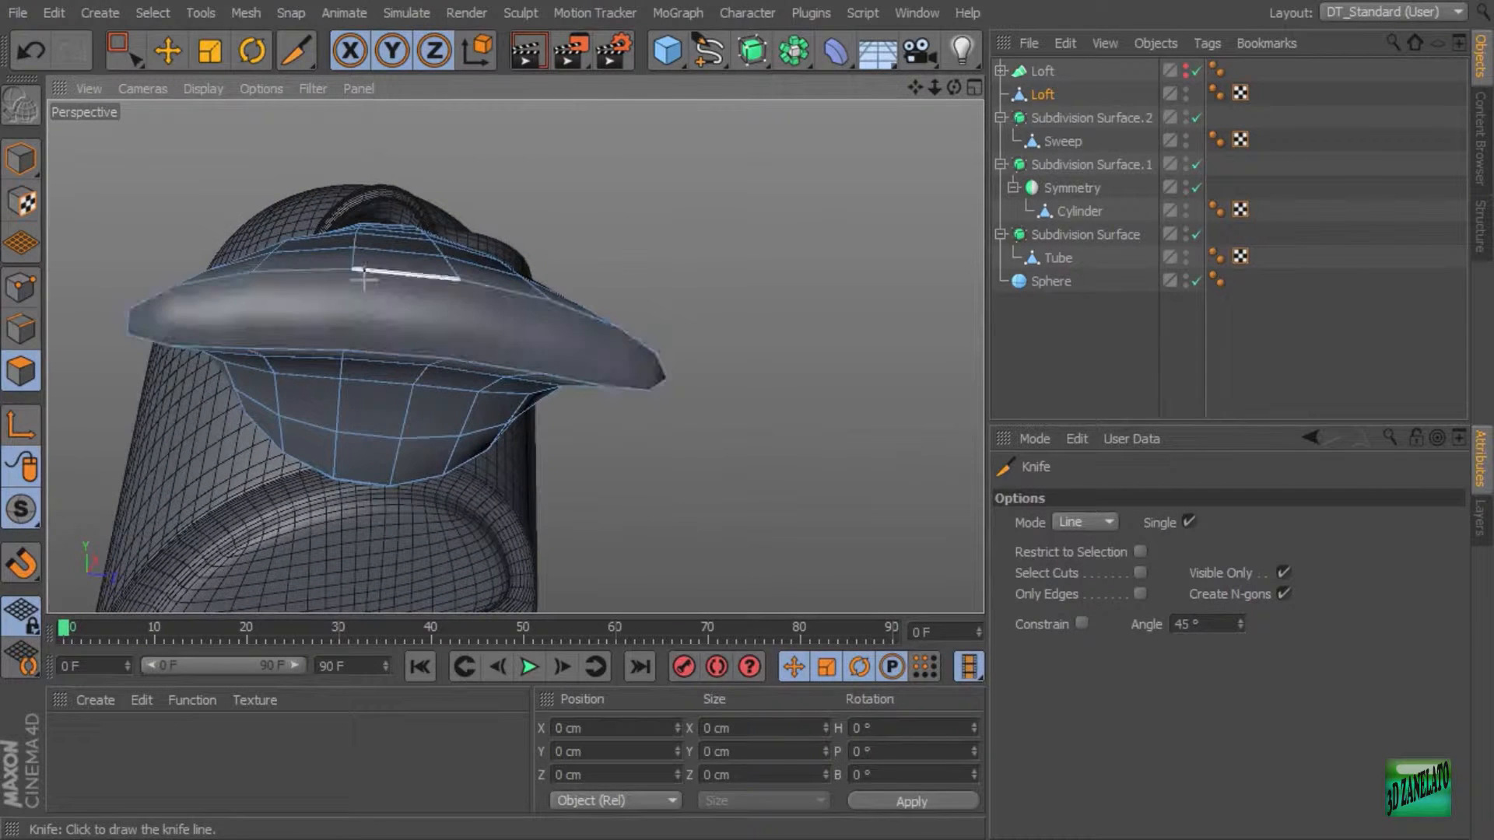
pyautogui.moveTo(354, 269); pyautogui.dragTo(343, 352)
# Step: Add further crosswise Knife cuts joining opposite rim points toward both ends of the cap
pyautogui.keyDown('alt'); pyautogui.moveTo(442, 352); pyautogui.dragTo(580, 310); pyautogui.keyUp('alt')
pyautogui.keyDown('alt'); pyautogui.moveTo(522, 322); pyautogui.dragTo(544, 329, button='right'); pyautogui.keyUp('alt')
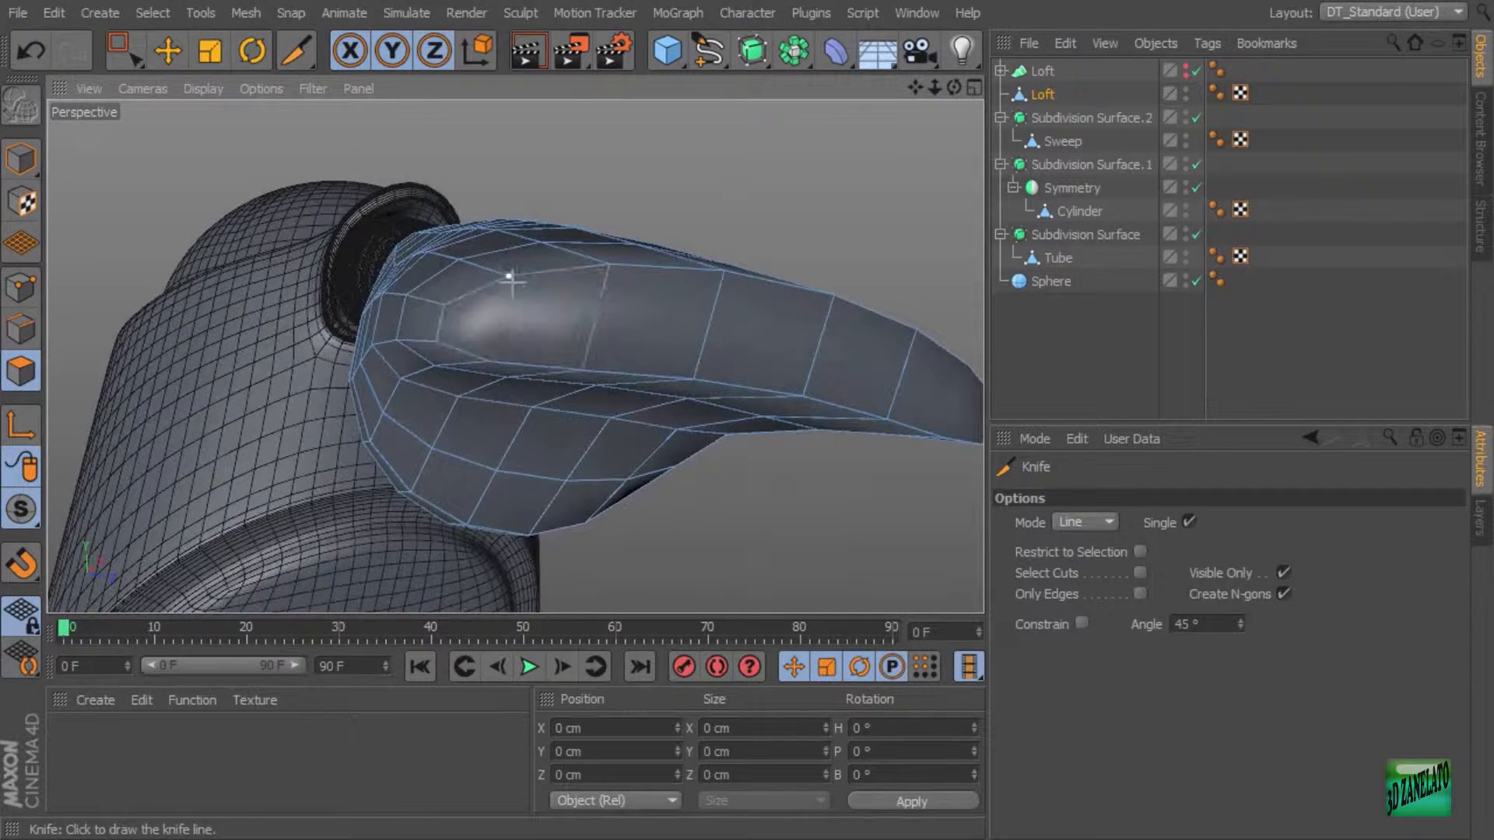
pyautogui.keyDown('alt'); pyautogui.moveTo(781, 350); pyautogui.dragTo(710, 360); pyautogui.keyUp('alt')
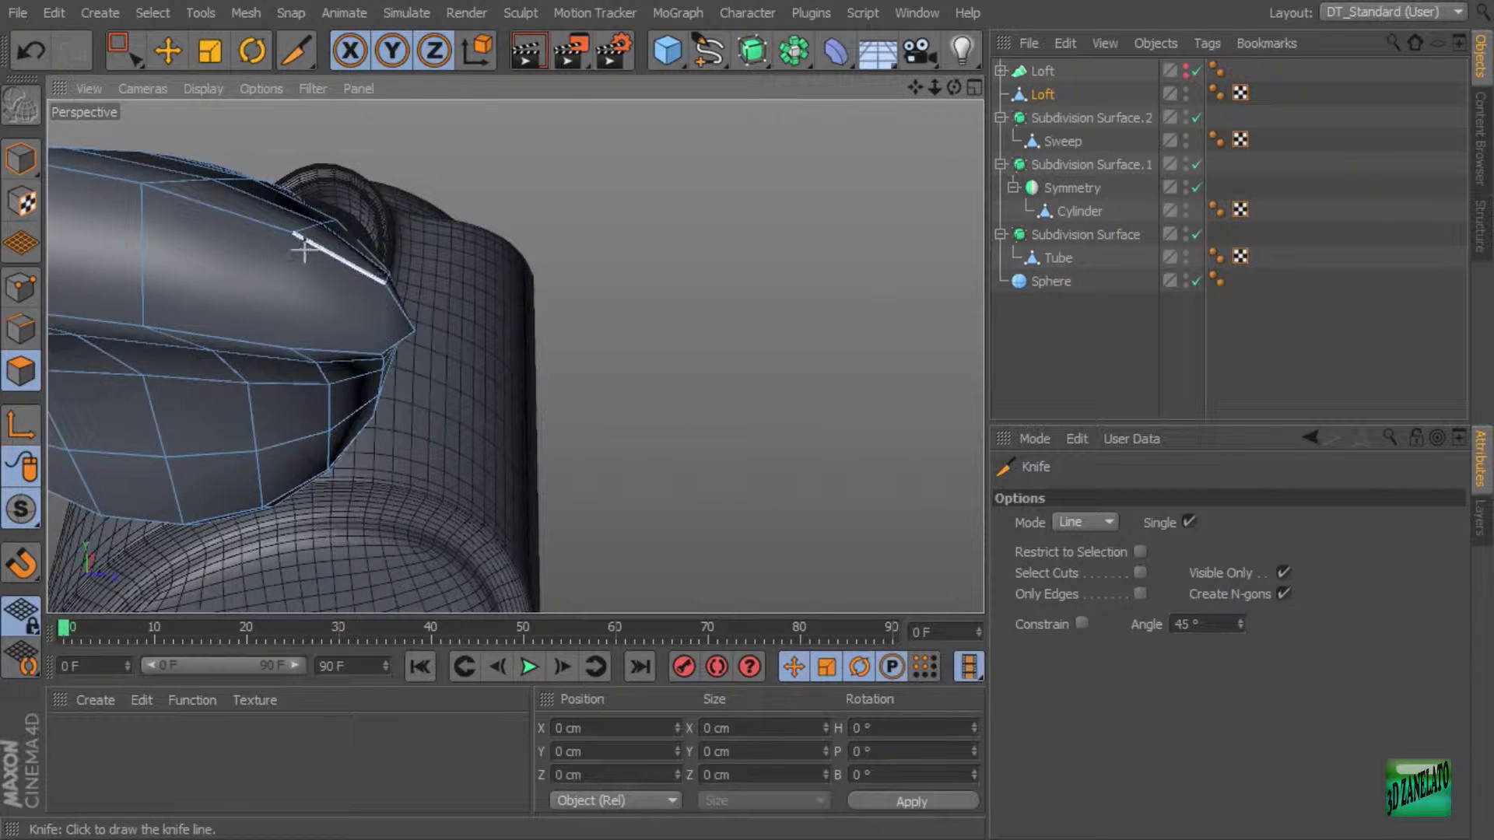
pyautogui.moveTo(299, 239); pyautogui.dragTo(296, 340)
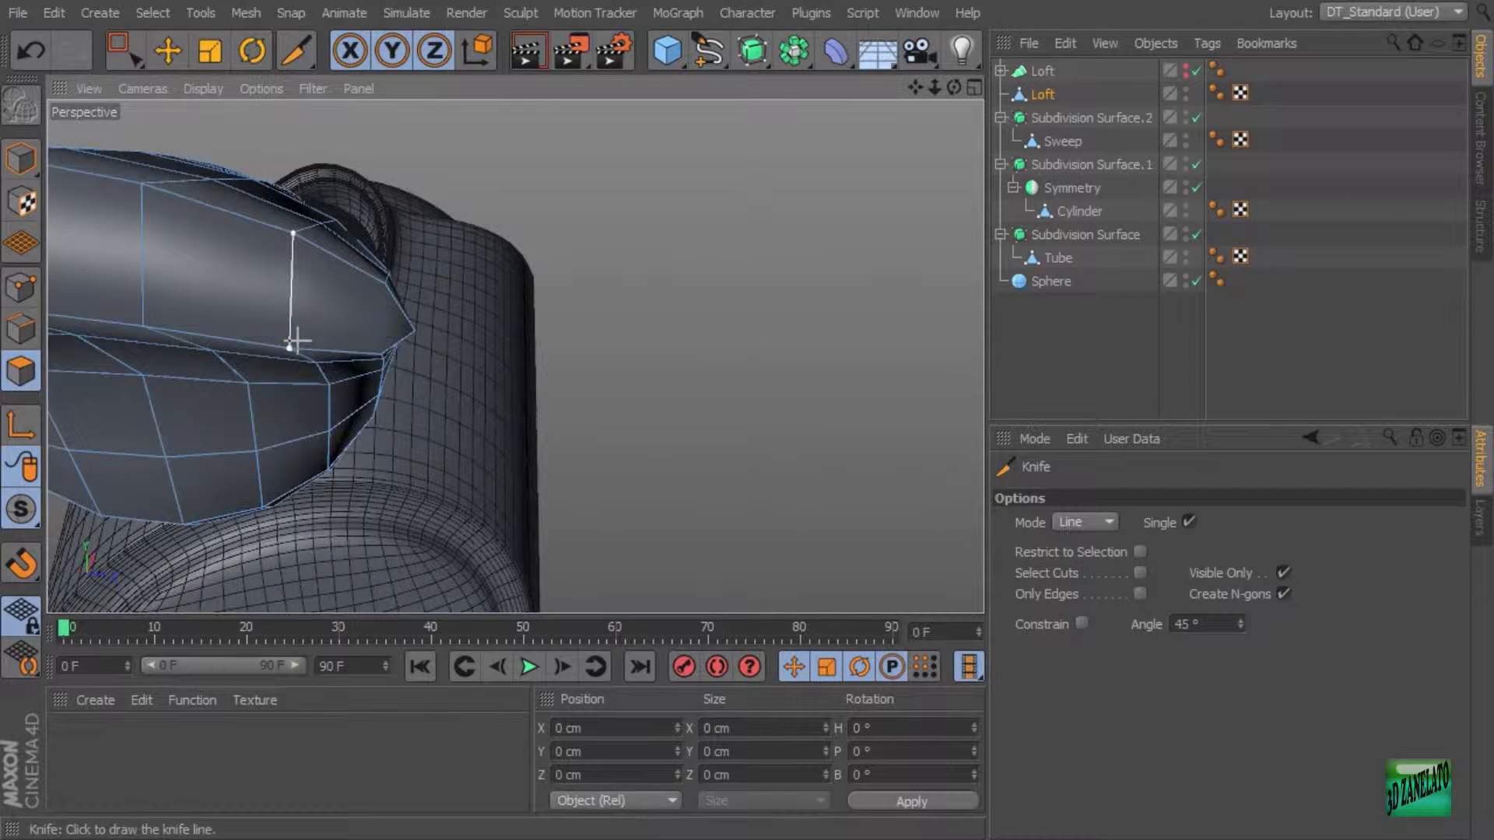
pyautogui.keyDown('alt'); pyautogui.moveTo(426, 323); pyautogui.dragTo(648, 344); pyautogui.keyUp('alt')
pyautogui.scroll(2, 647, 345)
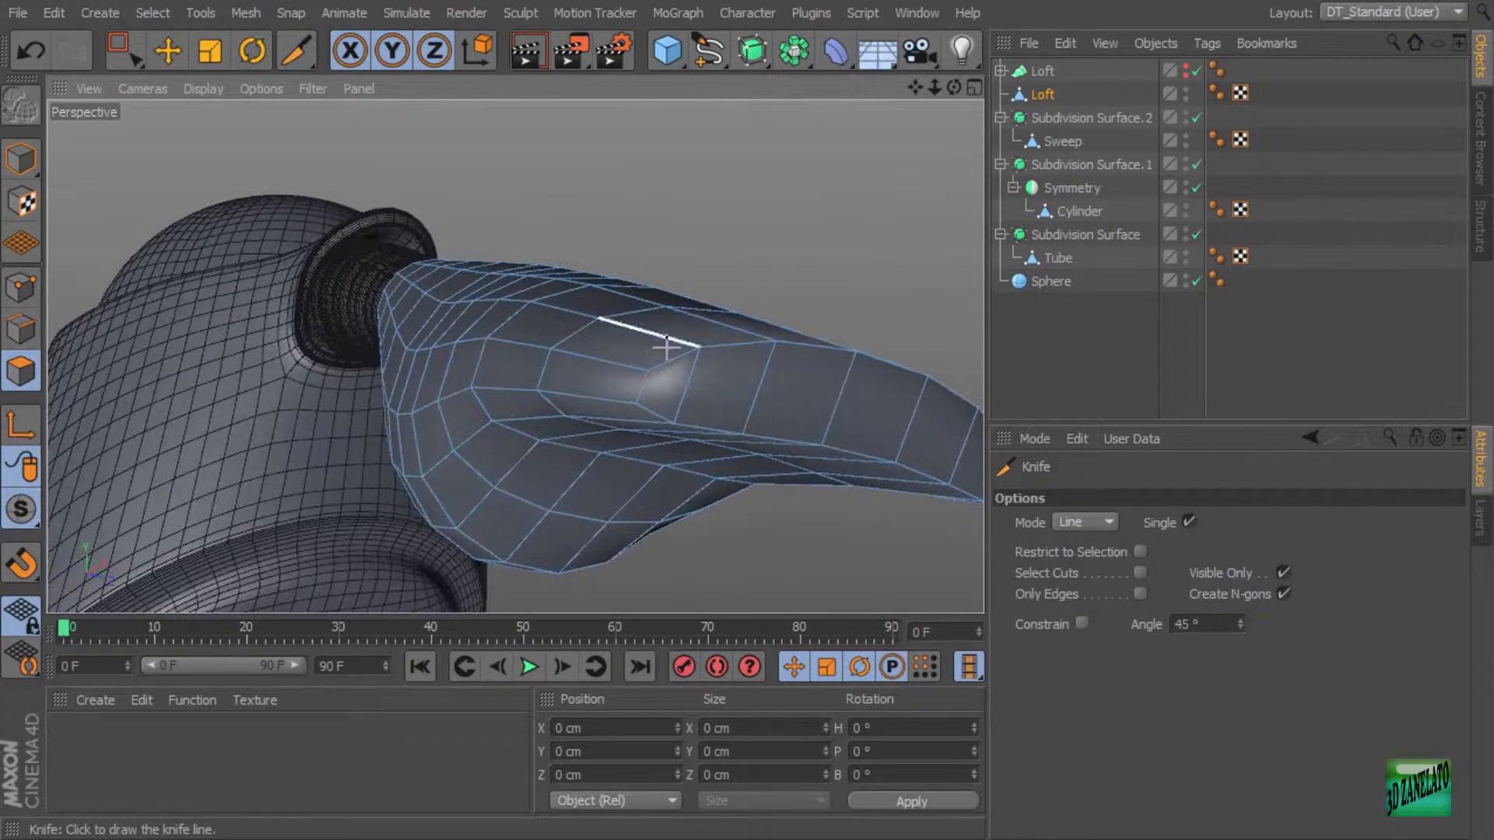
pyautogui.click(1099, 519)
pyautogui.click(1074, 617)
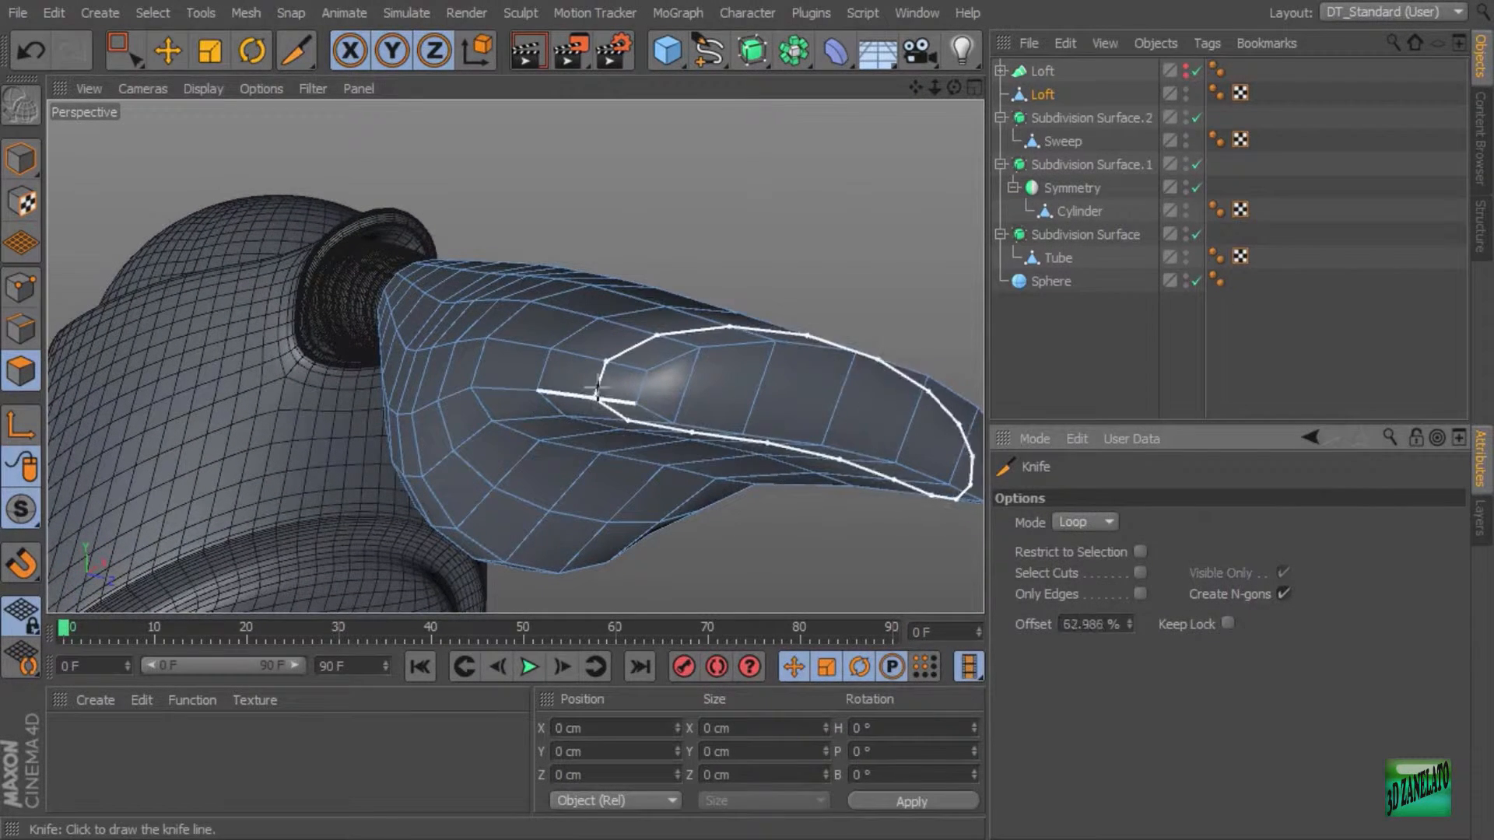
pyautogui.keyDown('alt'); pyautogui.moveTo(492, 355); pyautogui.dragTo(502, 305); pyautogui.keyUp('alt')
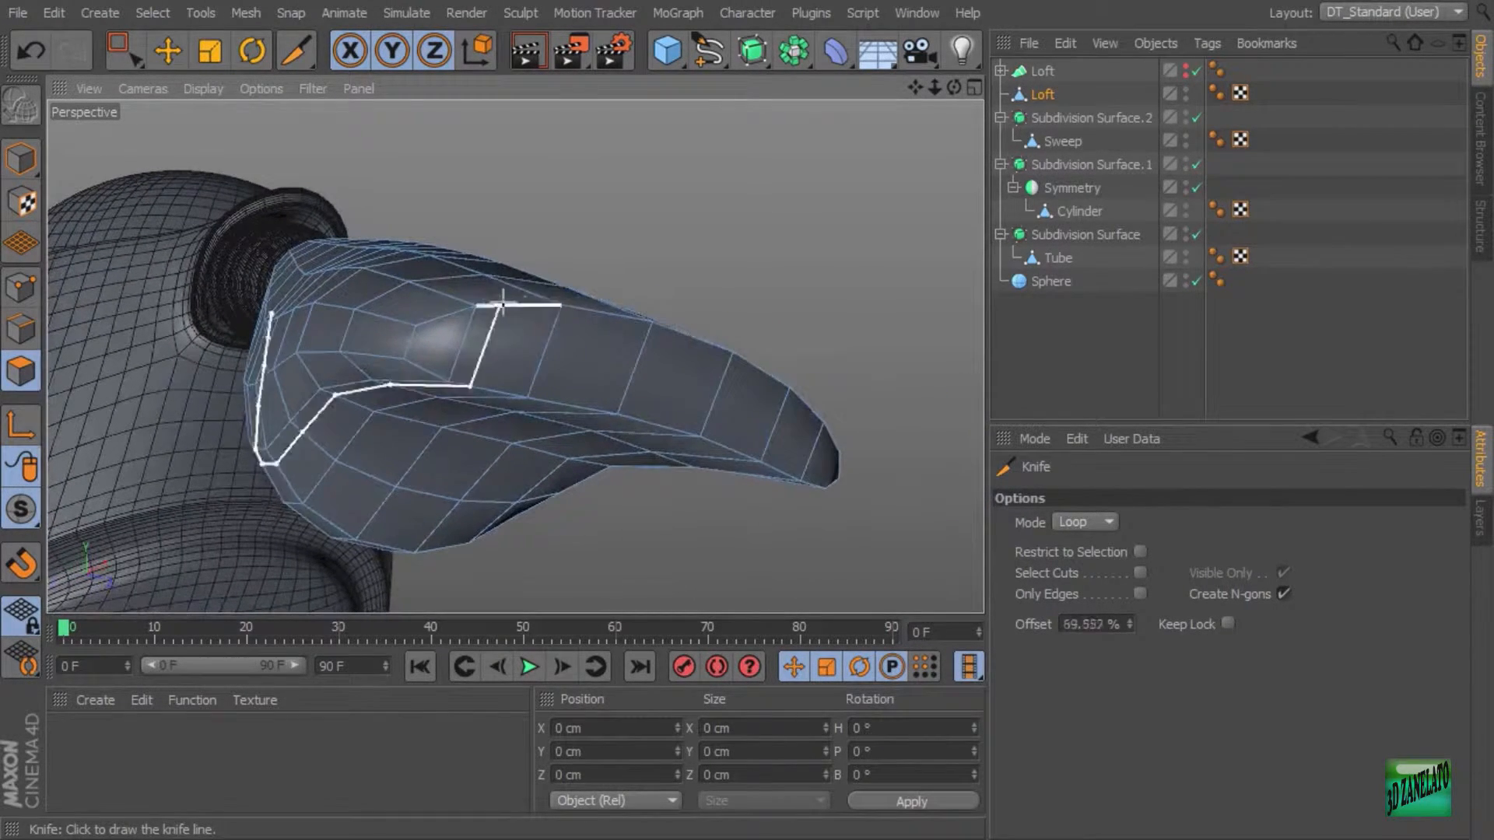
pyautogui.click(129, 48)
pyautogui.rightClick(693, 233)
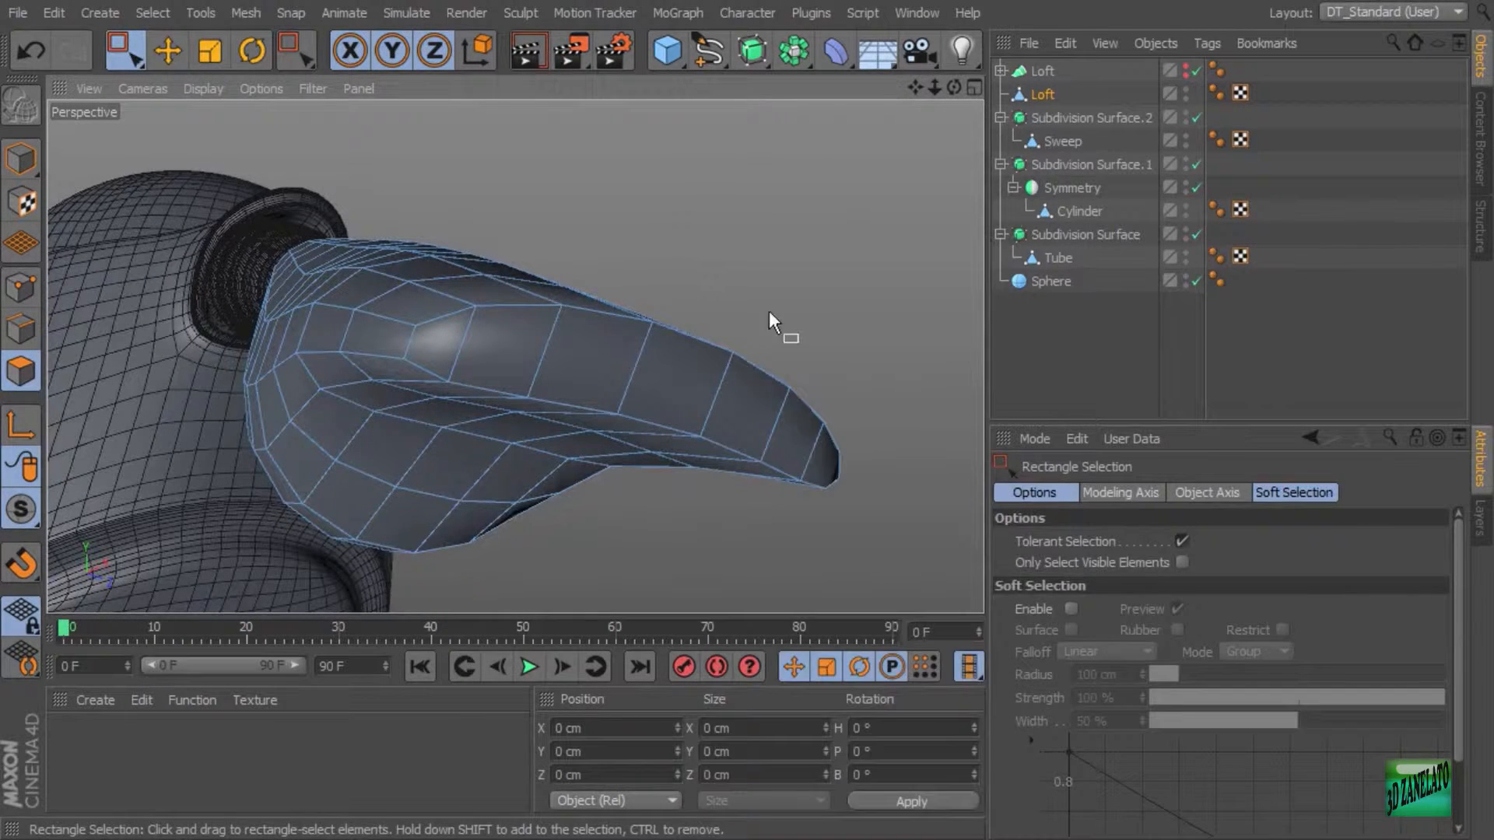
# Step: Cut the end cap lengthwise from its narrow tip inward across the adjoining polygons, using the Knife in Line mode
pyautogui.rightClick(769, 311)
pyautogui.click(825, 468)
pyautogui.click(1089, 521)
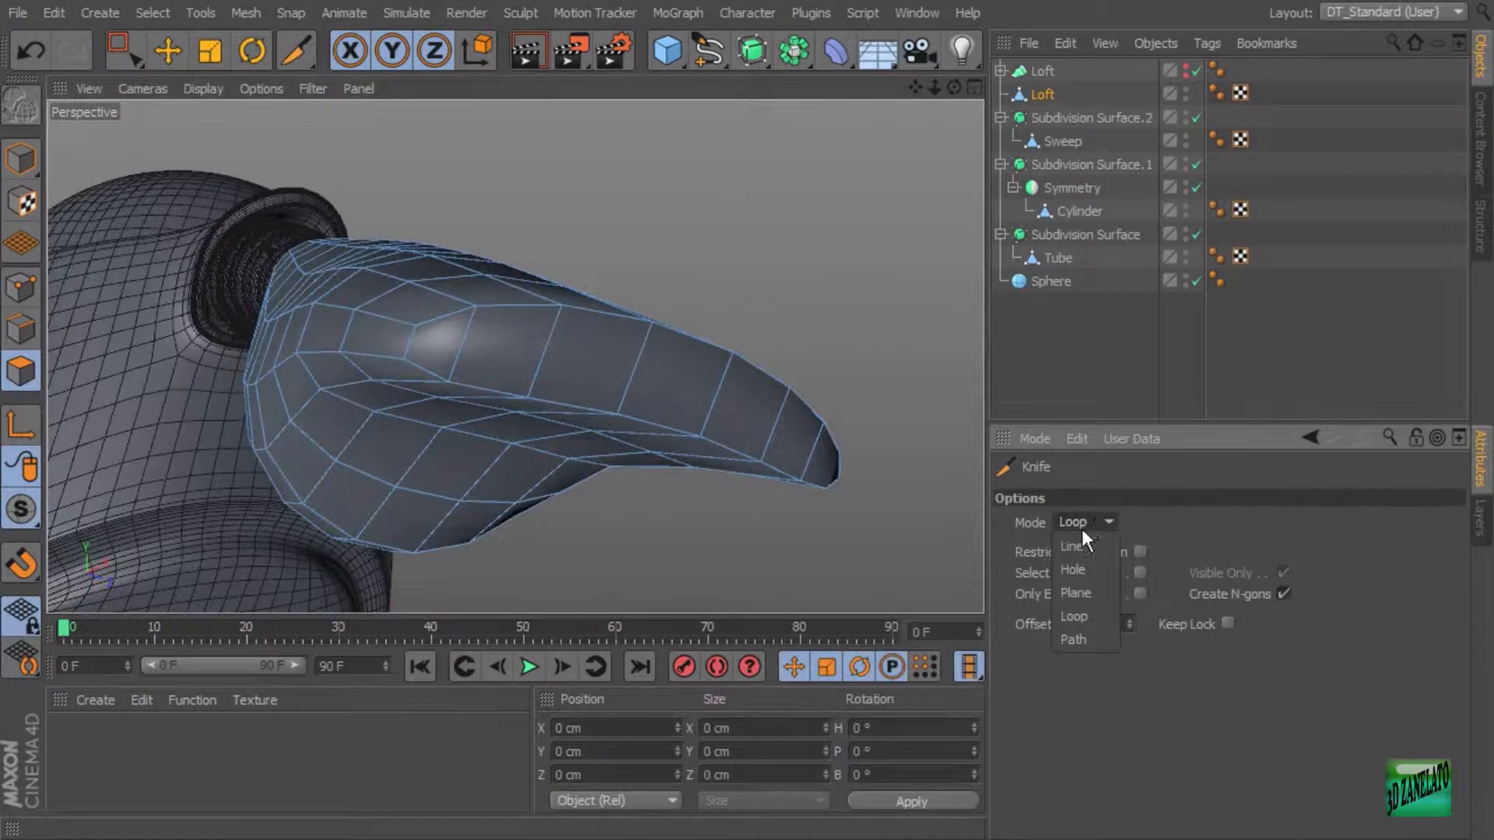
pyautogui.click(1065, 535)
pyautogui.keyDown('alt'); pyautogui.moveTo(895, 483); pyautogui.dragTo(820, 445); pyautogui.keyUp('alt')
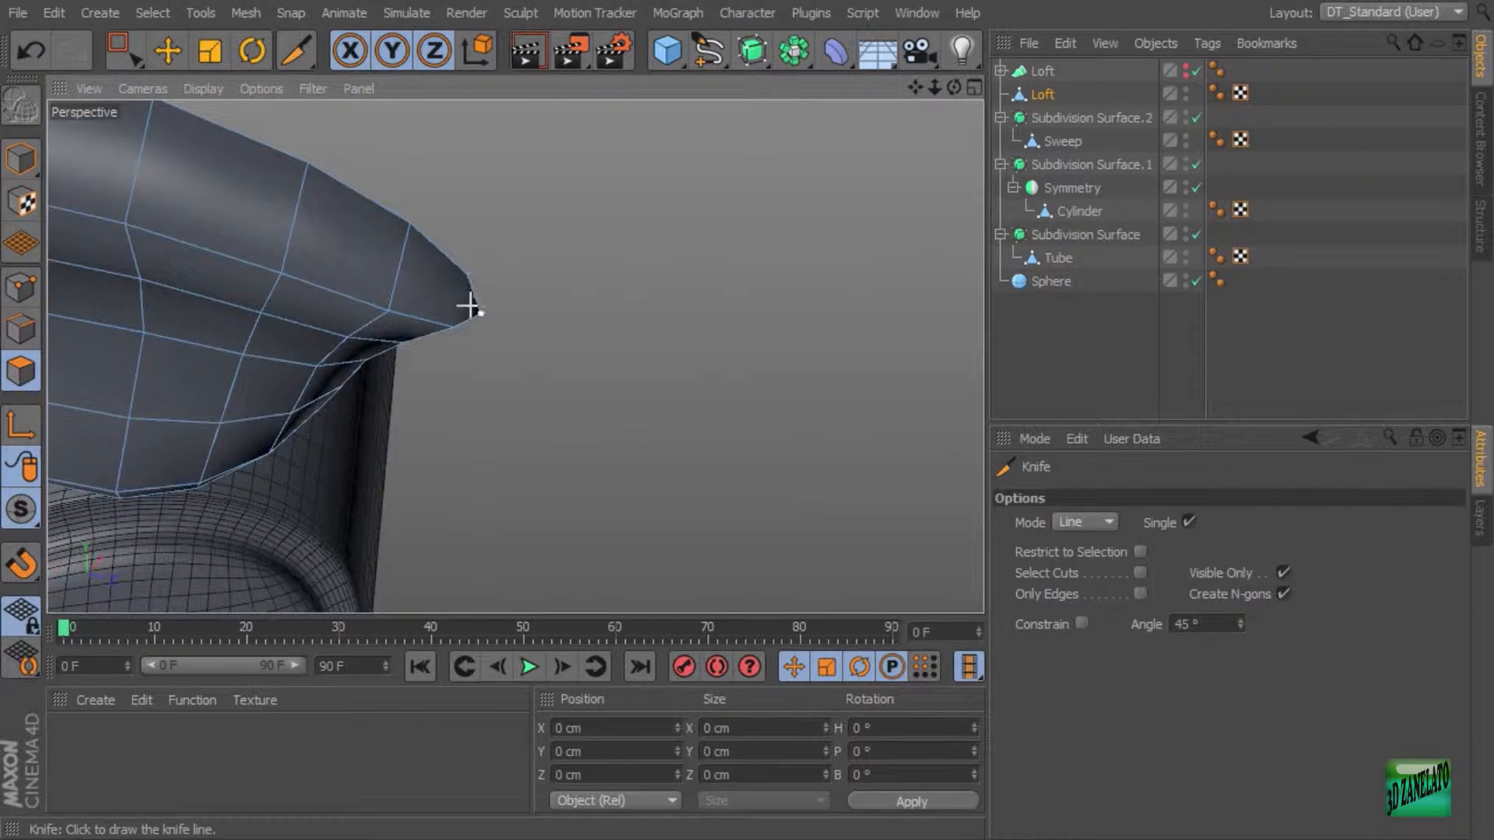
pyautogui.moveTo(481, 313); pyautogui.dragTo(442, 295)
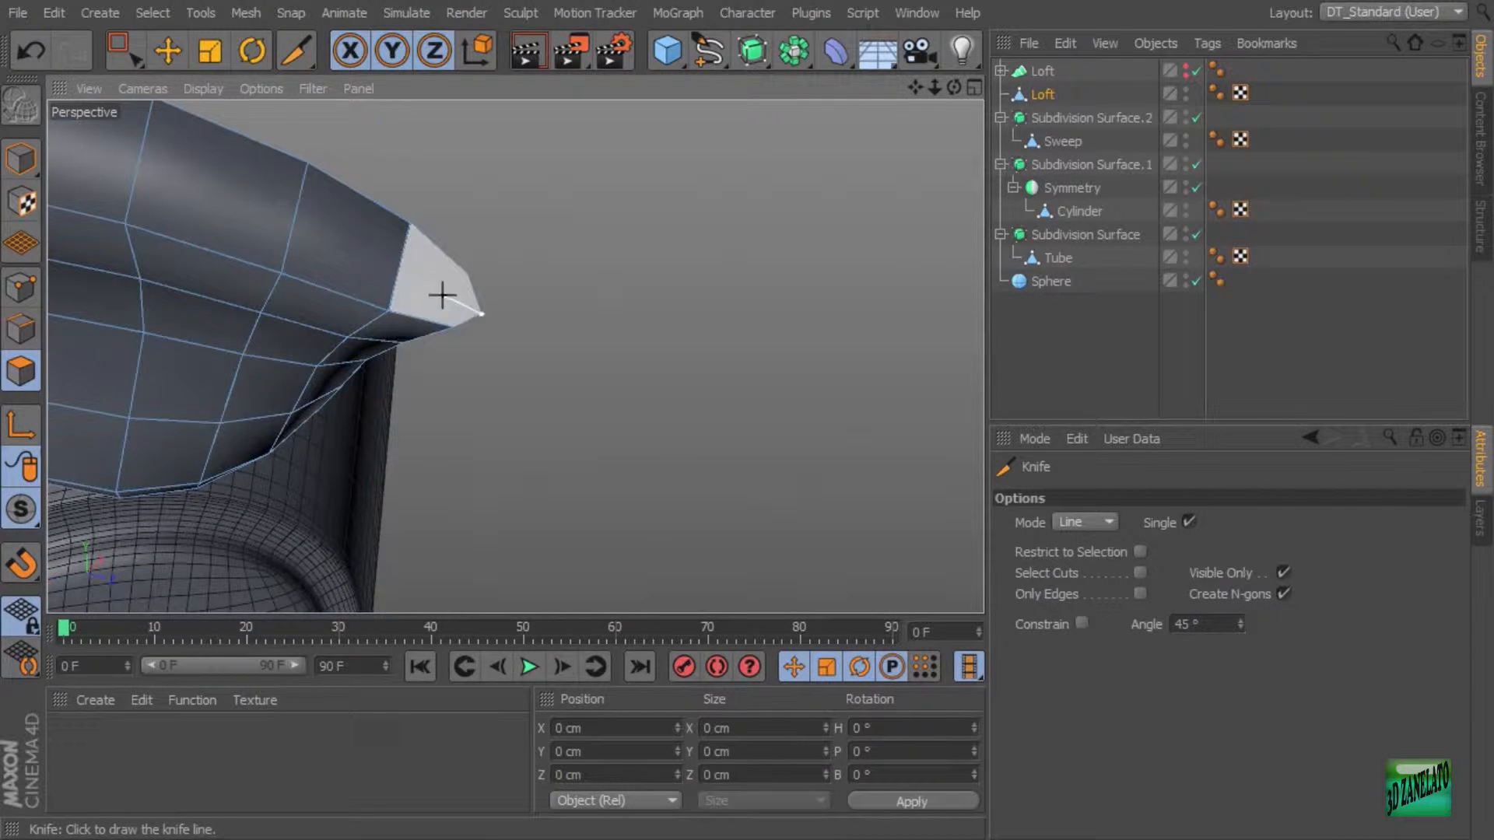
pyautogui.click(404, 273)
pyautogui.keyDown('alt'); pyautogui.moveTo(381, 253); pyautogui.dragTo(603, 372, button='middle'); pyautogui.keyUp('alt')
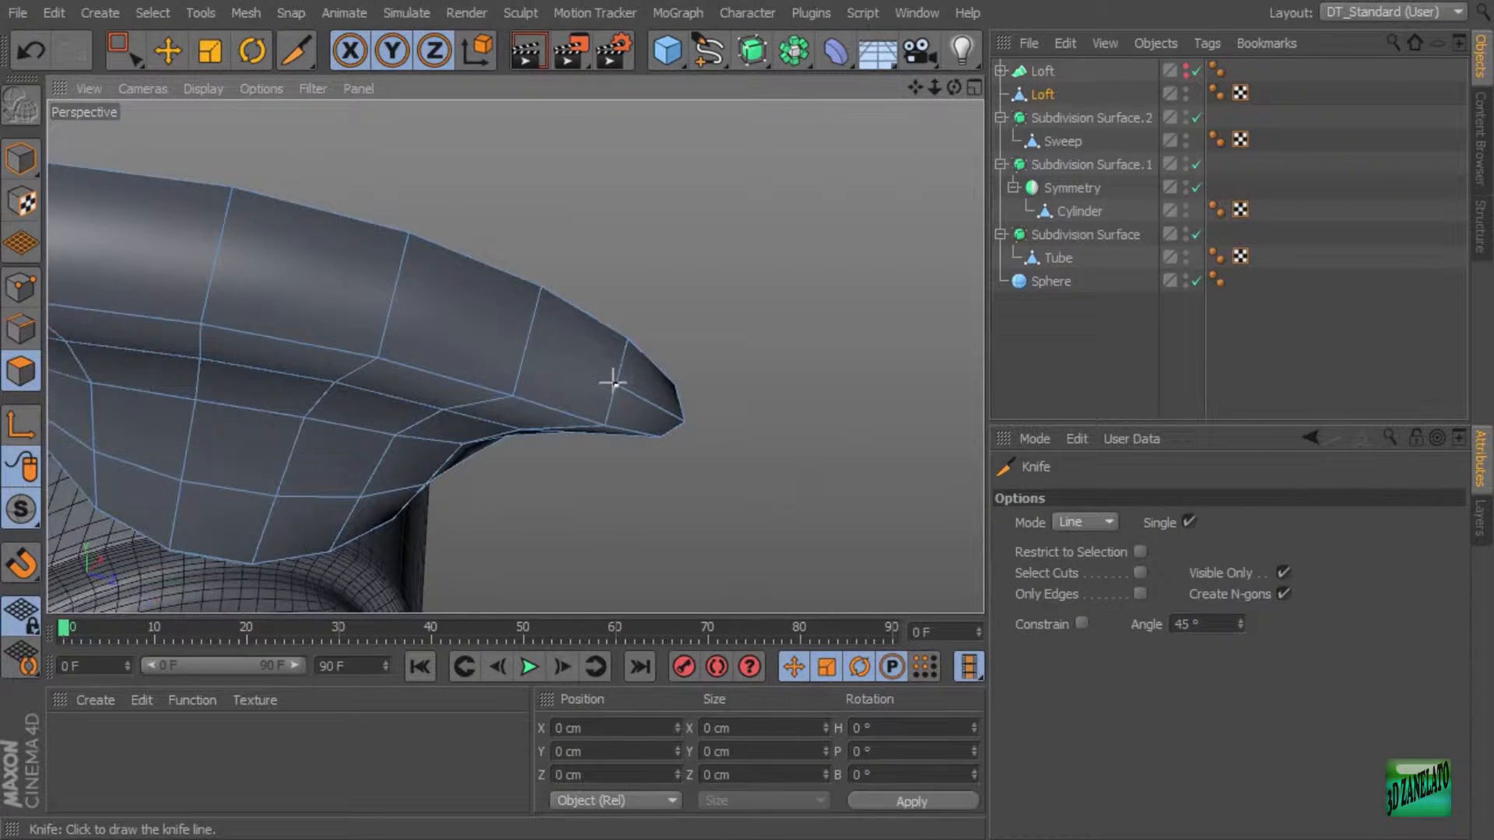
pyautogui.click(615, 383)
pyautogui.click(533, 350)
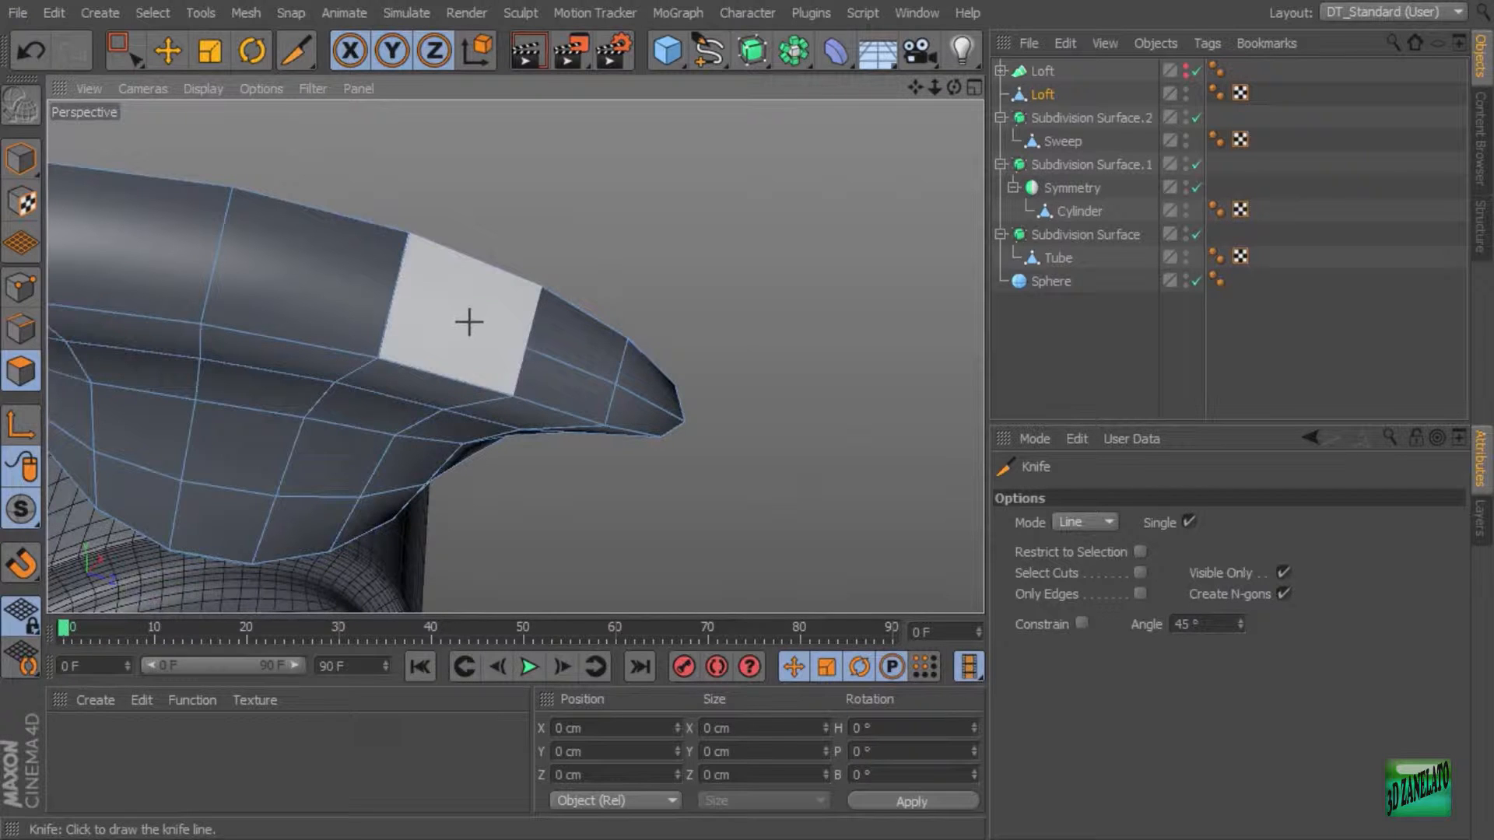
# Step: Try to extend the lengthwise cut through one more polygon toward the middle of the cap
pyautogui.click(526, 349)
pyautogui.click(397, 309)
pyautogui.keyDown('alt'); pyautogui.moveTo(398, 309); pyautogui.dragTo(640, 337); pyautogui.keyUp('alt')
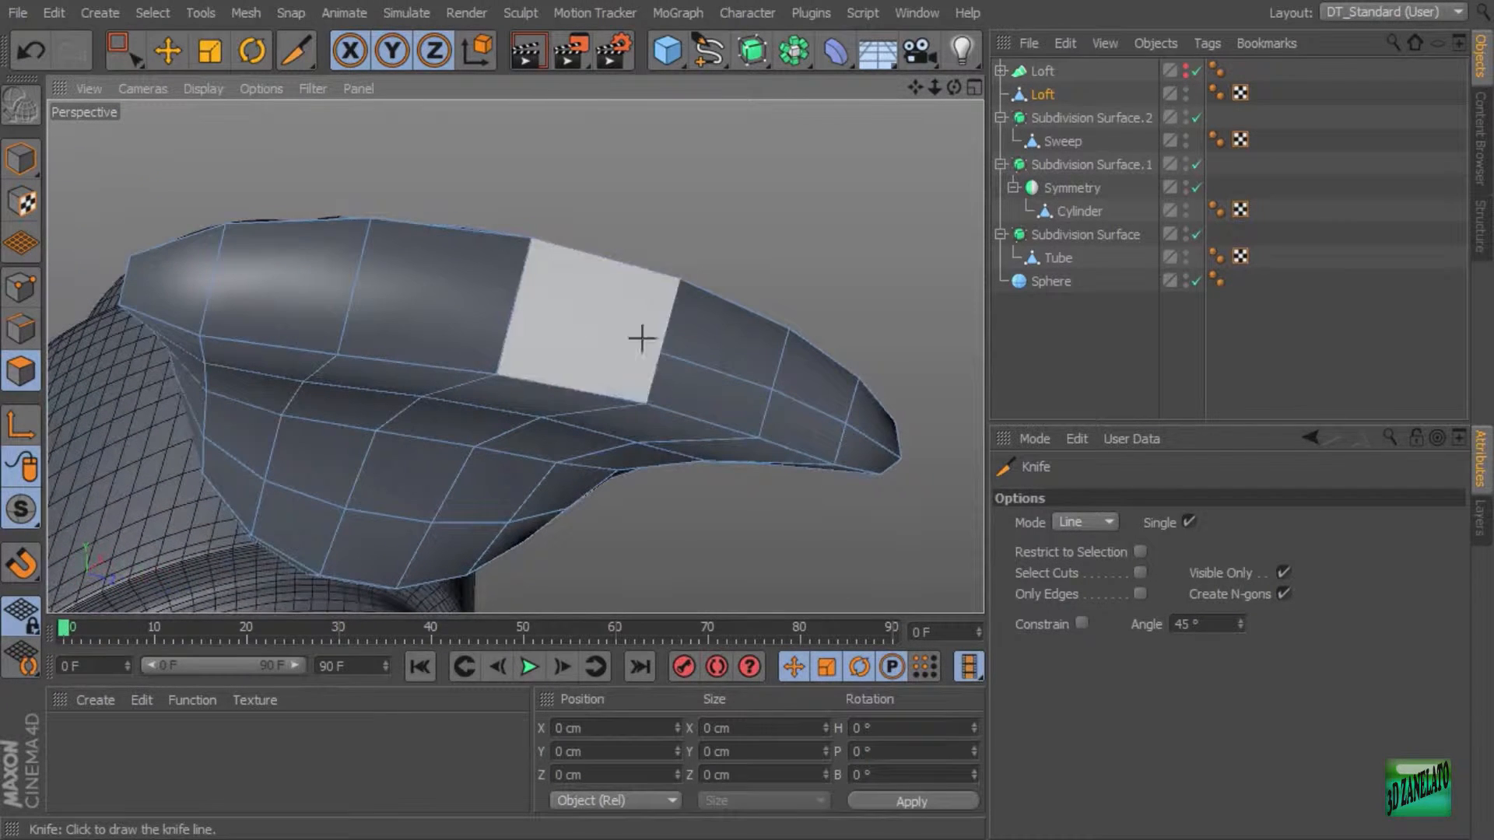
pyautogui.click(513, 318)
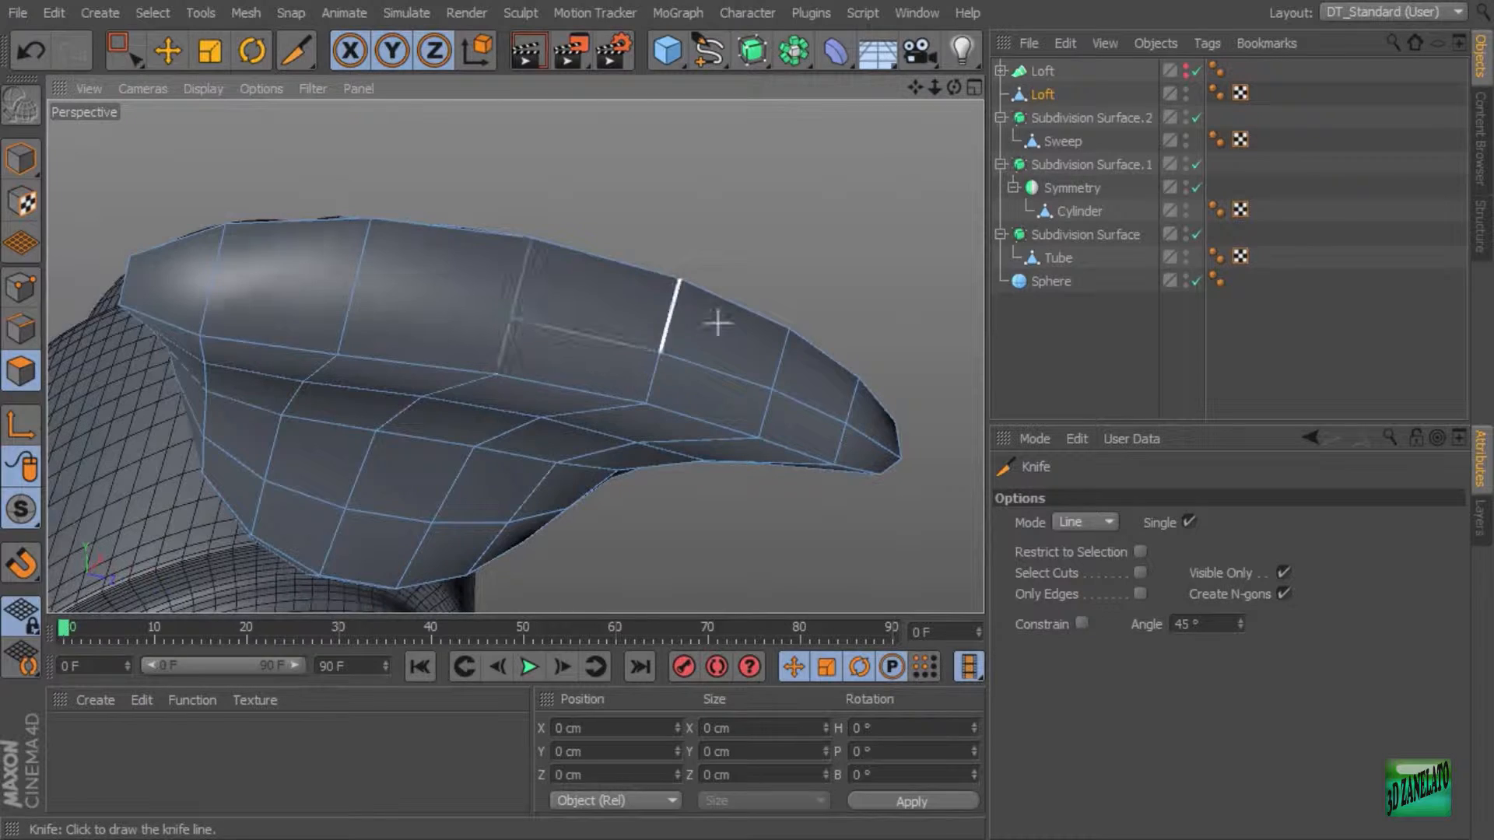
# Step: Switch the Knife to Loop mode and check where a loop cut would run around the arm's closed end
pyautogui.keyDown('alt'); pyautogui.moveTo(803, 306); pyautogui.dragTo(841, 315); pyautogui.keyUp('alt')
pyautogui.keyDown('alt'); pyautogui.moveTo(821, 302); pyautogui.dragTo(800, 307, button='right'); pyautogui.keyUp('alt')
pyautogui.keyDown('alt'); pyautogui.moveTo(800, 307); pyautogui.dragTo(760, 293); pyautogui.keyUp('alt')
pyautogui.scroll(2, 744, 310)
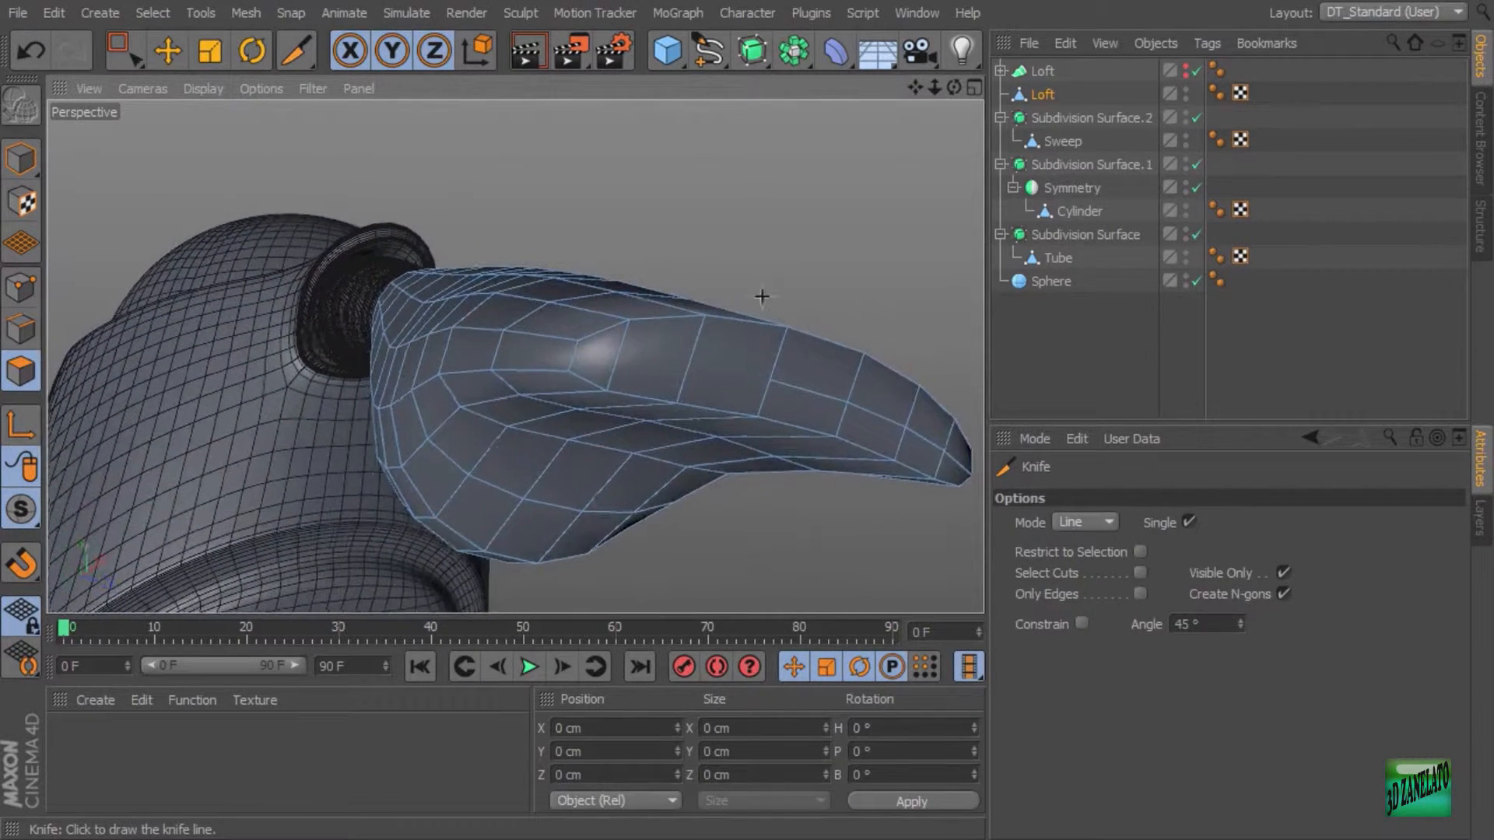
pyautogui.scroll(1, 763, 296)
pyautogui.click(1073, 522)
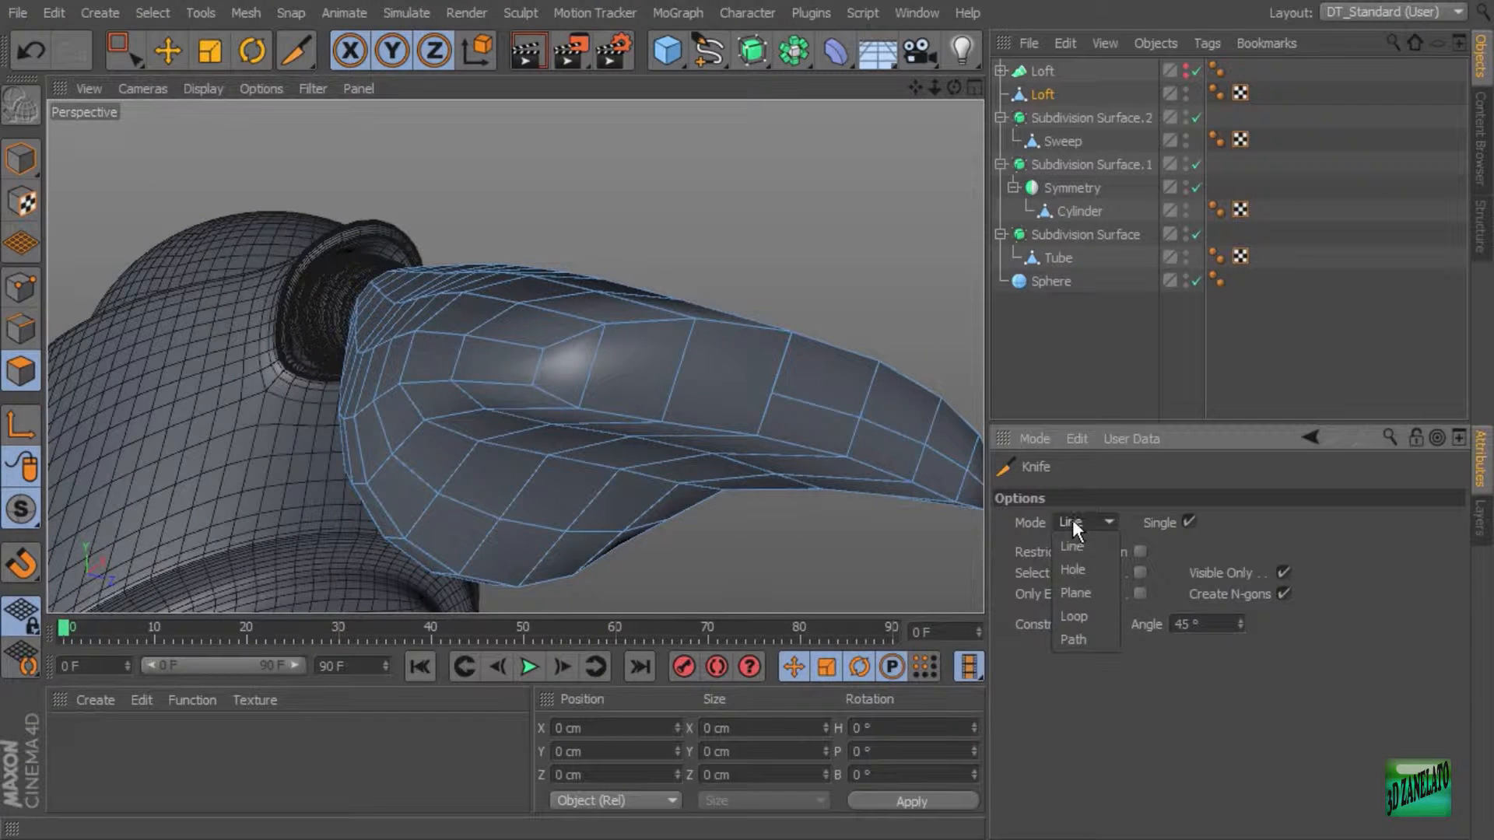
pyautogui.click(1082, 617)
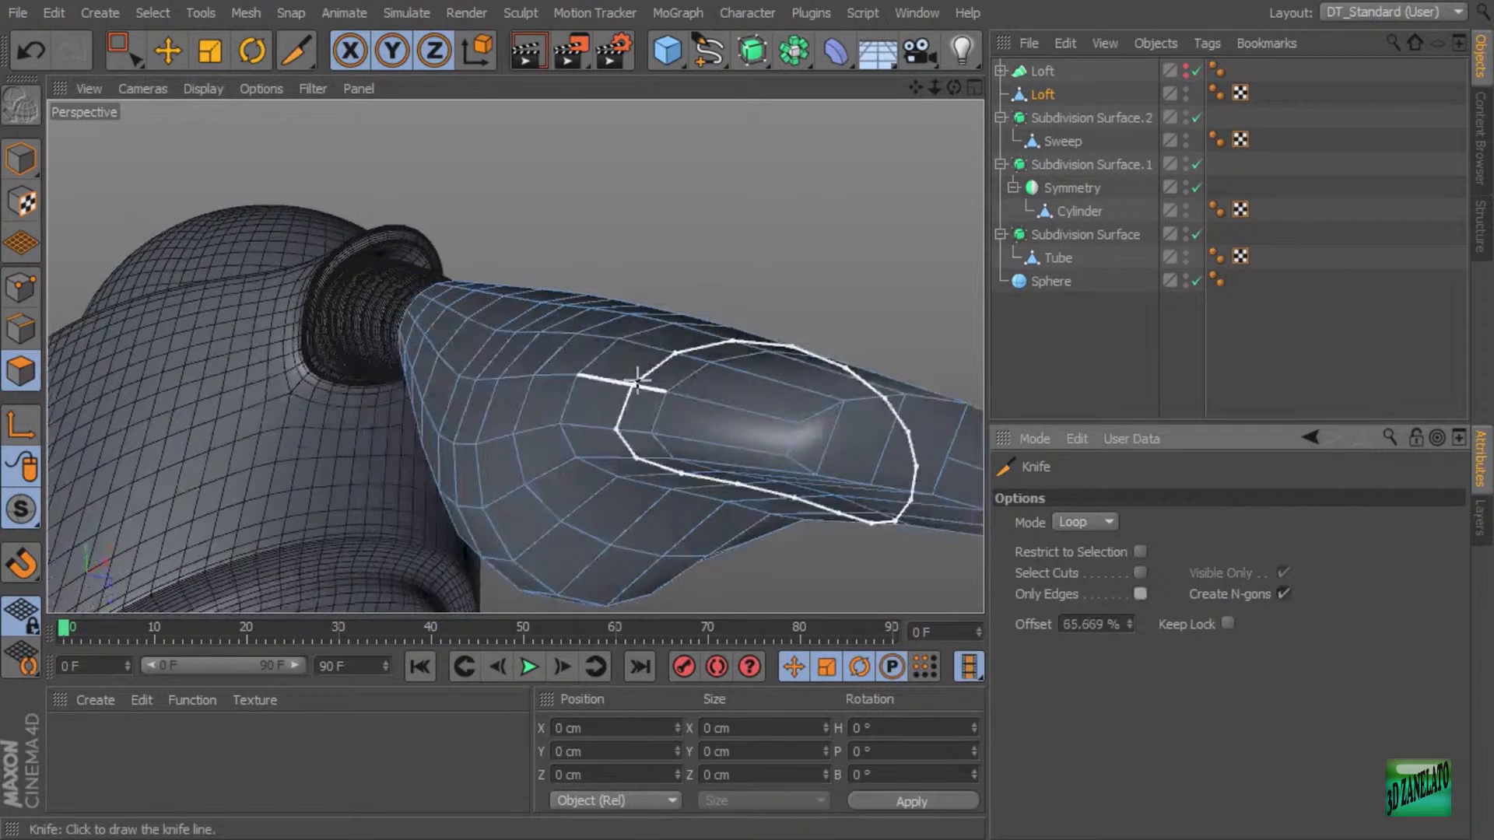
pyautogui.keyDown('alt'); pyautogui.moveTo(623, 400); pyautogui.dragTo(90, 284); pyautogui.keyUp('alt')
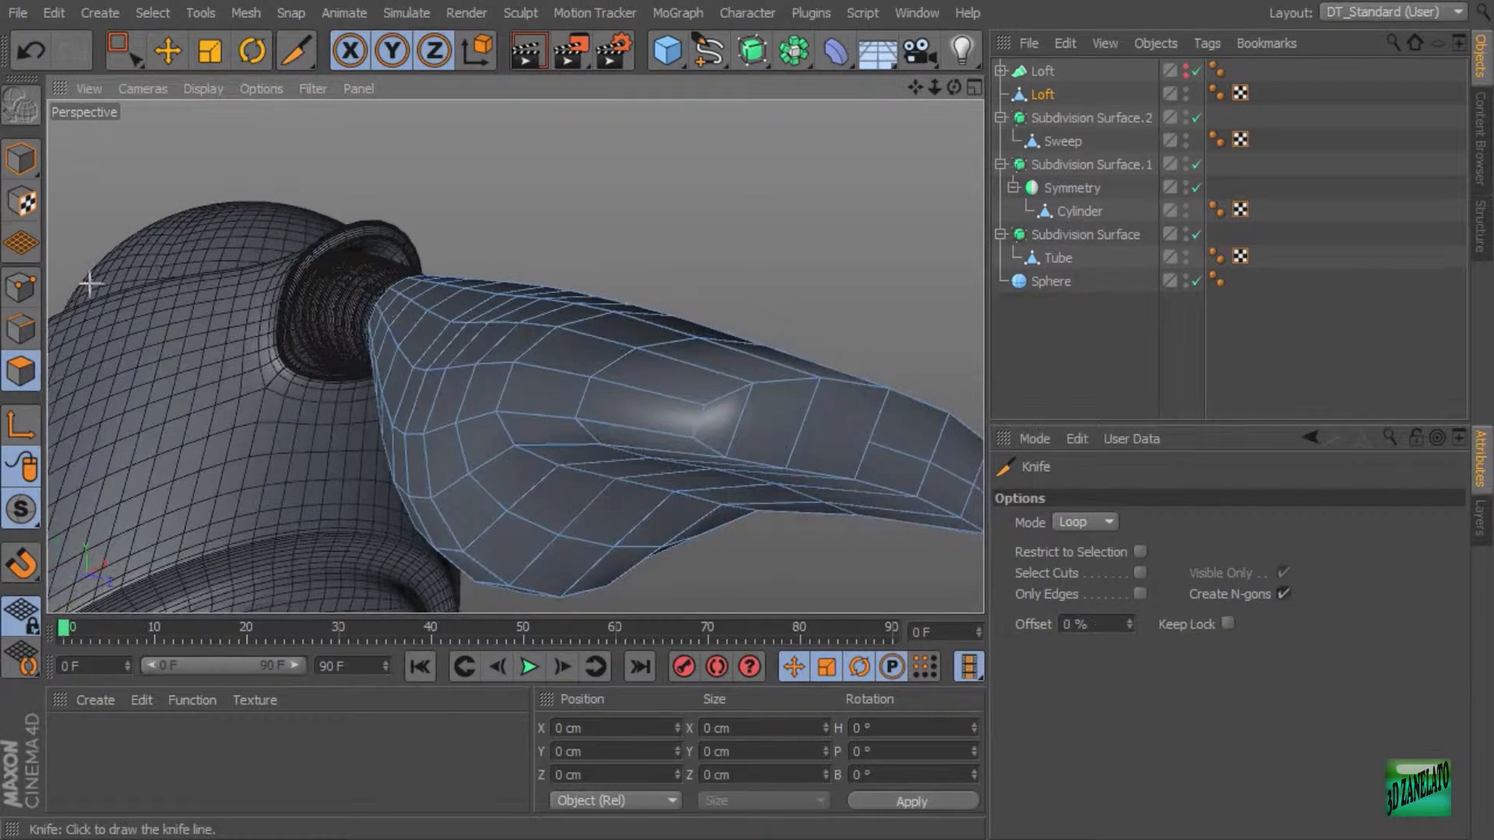
# Step: Select the strip of polygons running along the arm from the shoulder to the first polygons of the end cap with Live Selection
pyautogui.moveTo(134, 40); pyautogui.dragTo(207, 102)
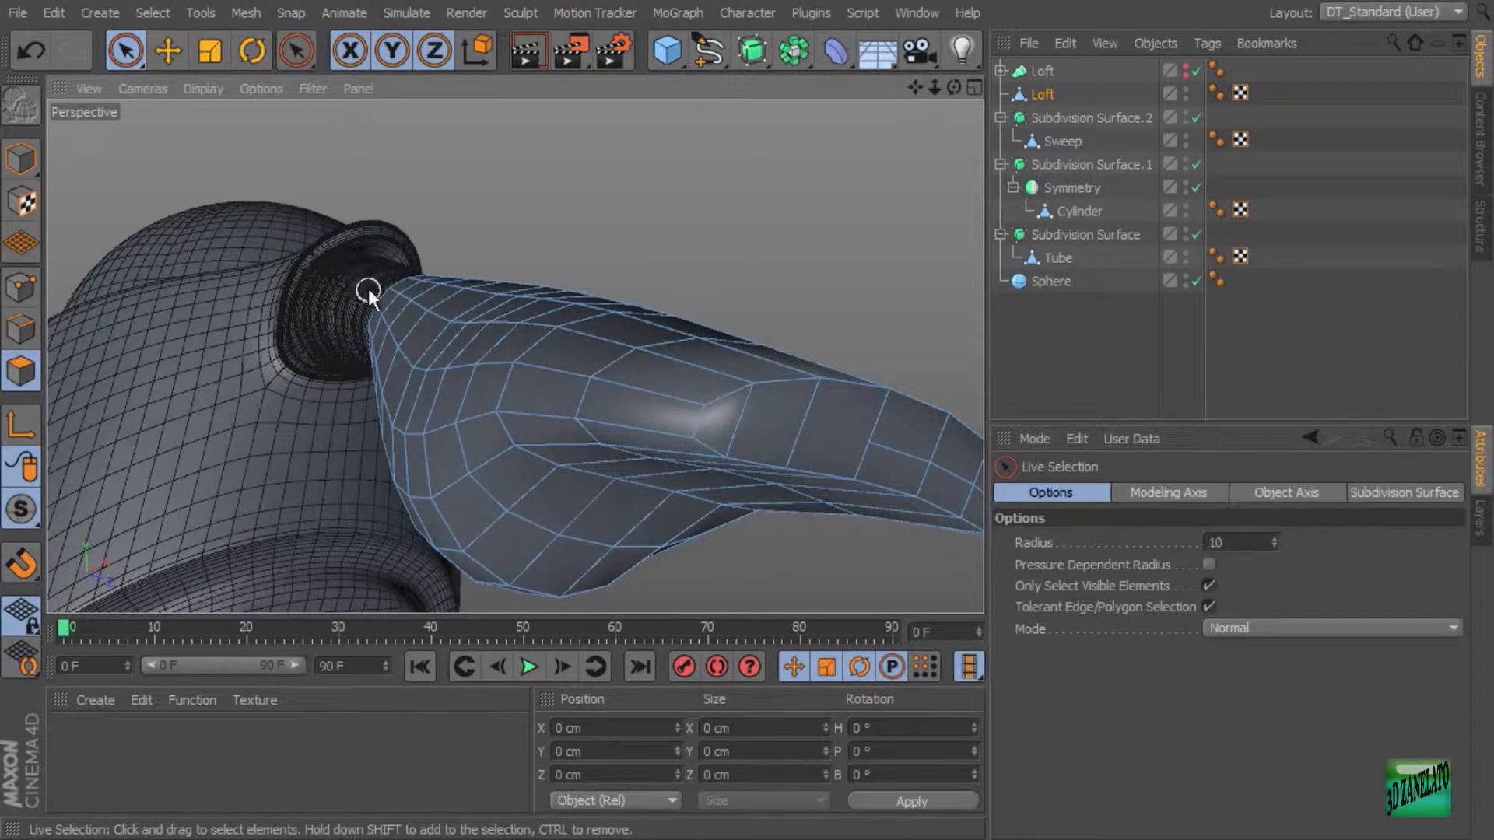
pyautogui.moveTo(412, 349)
pyautogui.keyDown('alt'); pyautogui.mouseDown()
pyautogui.moveTo(465, 347)
pyautogui.moveTo(450, 361)
pyautogui.moveTo(492, 403)
pyautogui.mouseUp(); pyautogui.keyUp('alt')
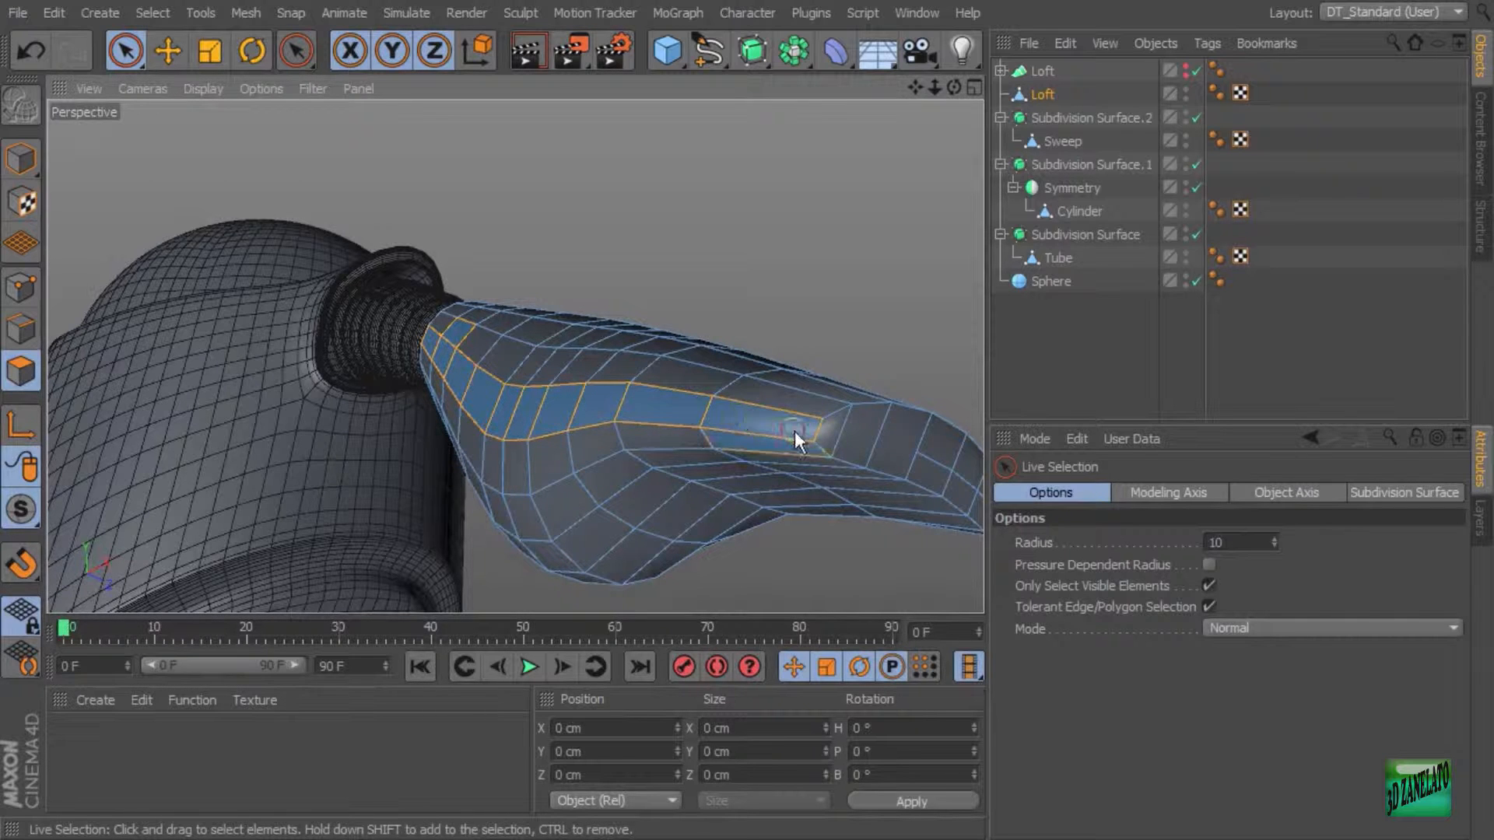
pyautogui.moveTo(834, 432); pyautogui.dragTo(853, 430)
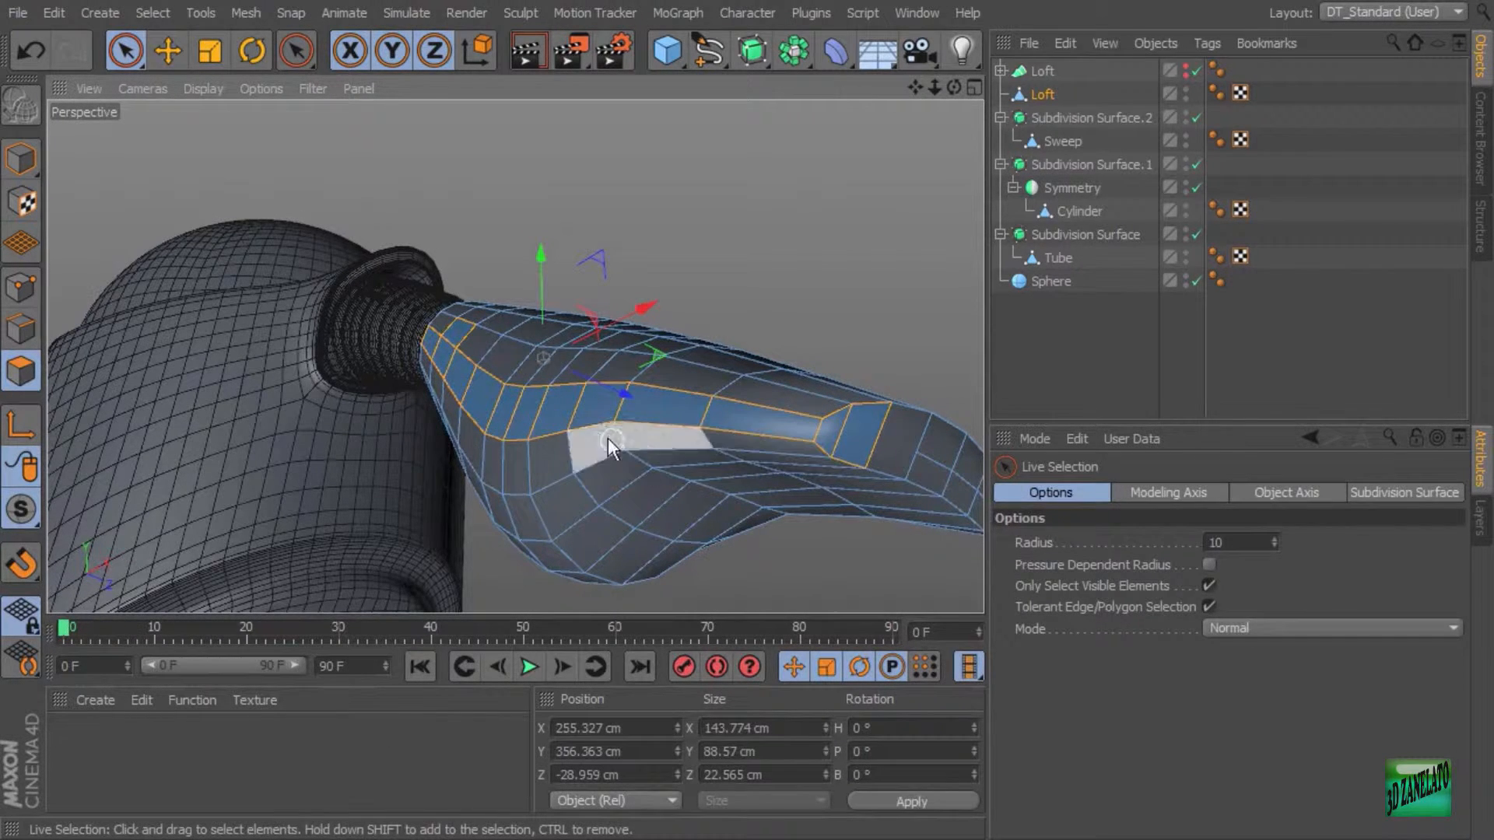
# Step: Split the selected strip lengthwise with a Knife loop cut, enabling Restrict to Selection
pyautogui.keyDown('alt'); pyautogui.moveTo(456, 319); pyautogui.dragTo(387, 278); pyautogui.keyUp('alt')
pyautogui.rightClick(715, 219)
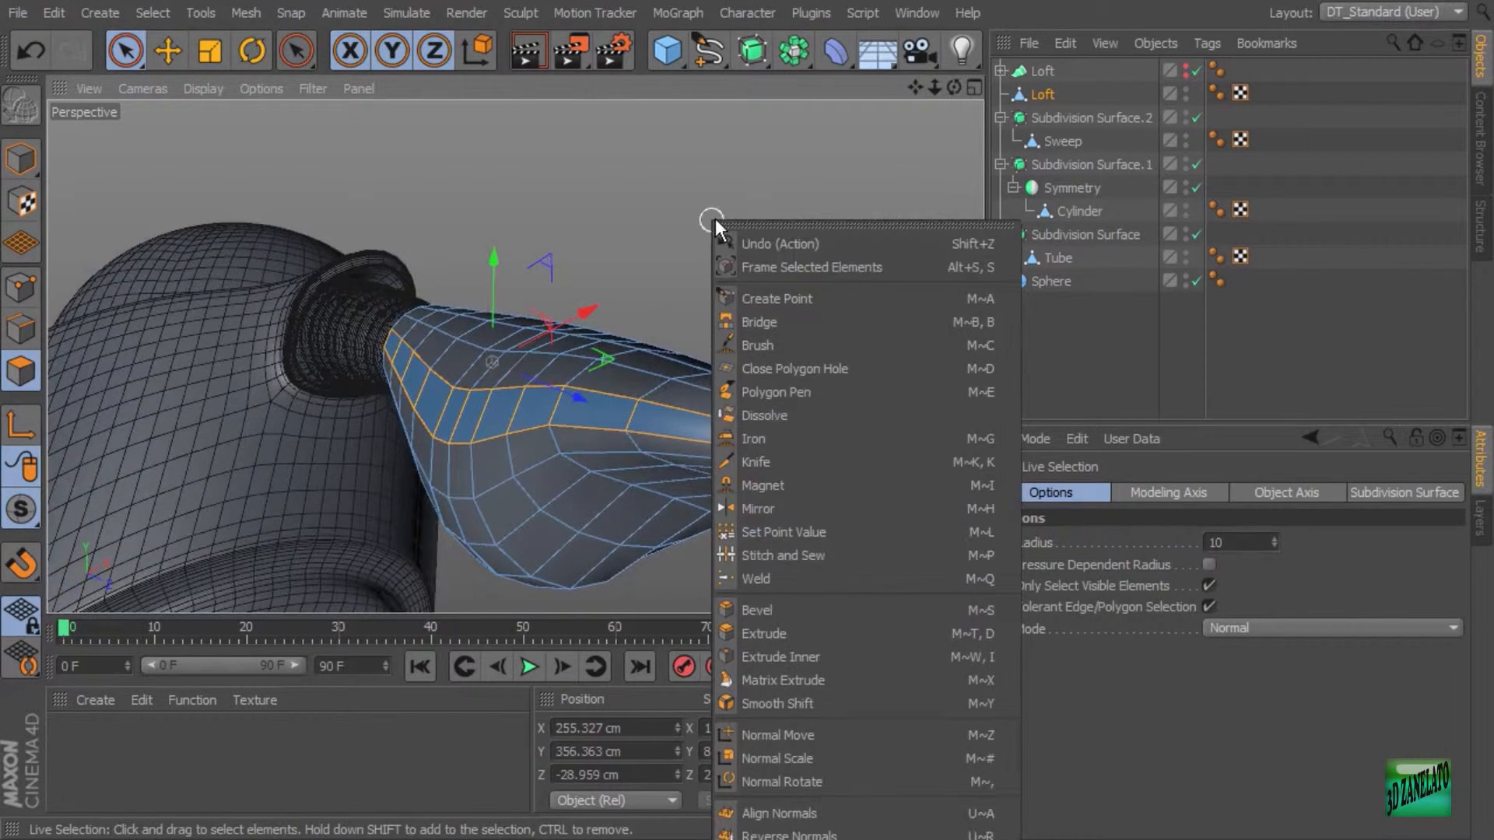
pyautogui.click(843, 456)
pyautogui.click(1139, 551)
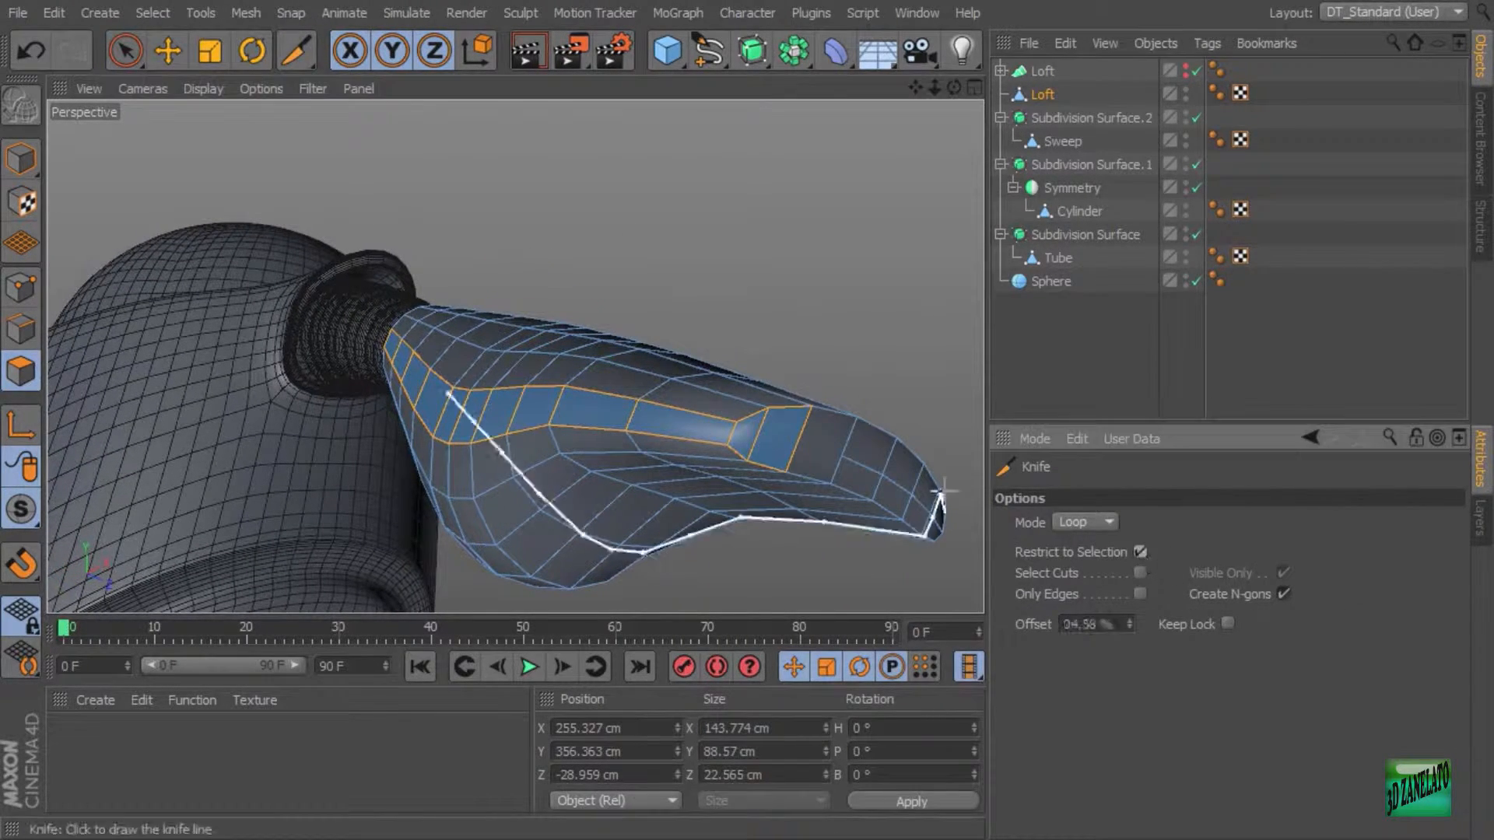
pyautogui.click(384, 336)
# Step: Continue the strip's lengthwise cut across the next polygon toward the tip with the Knife in Line mode, disabling Restrict to Selection
pyautogui.keyDown('alt'); pyautogui.moveTo(423, 351); pyautogui.dragTo(879, 212); pyautogui.keyUp('alt')
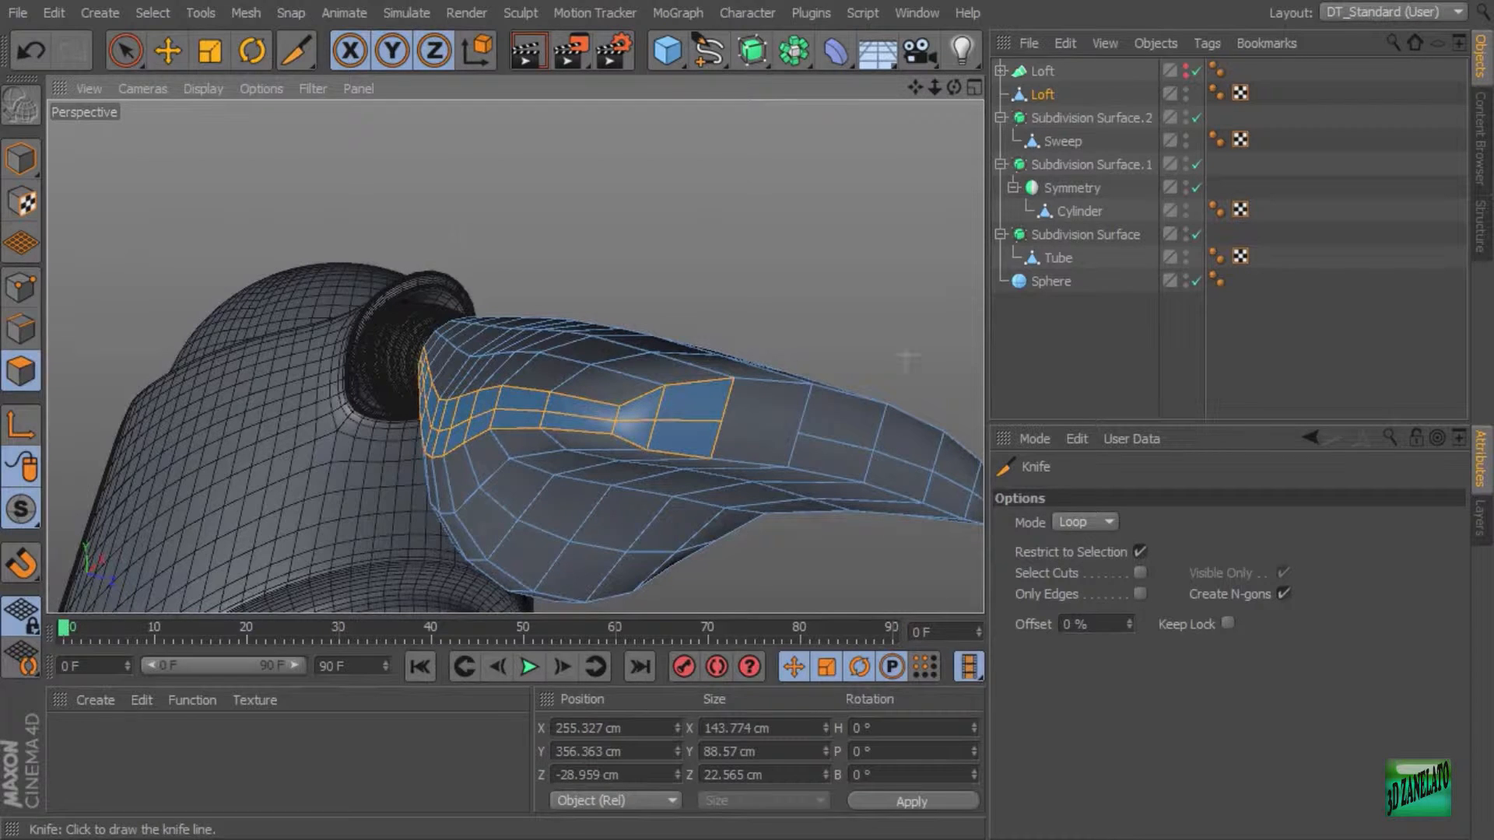
pyautogui.click(1083, 522)
pyautogui.click(1083, 506)
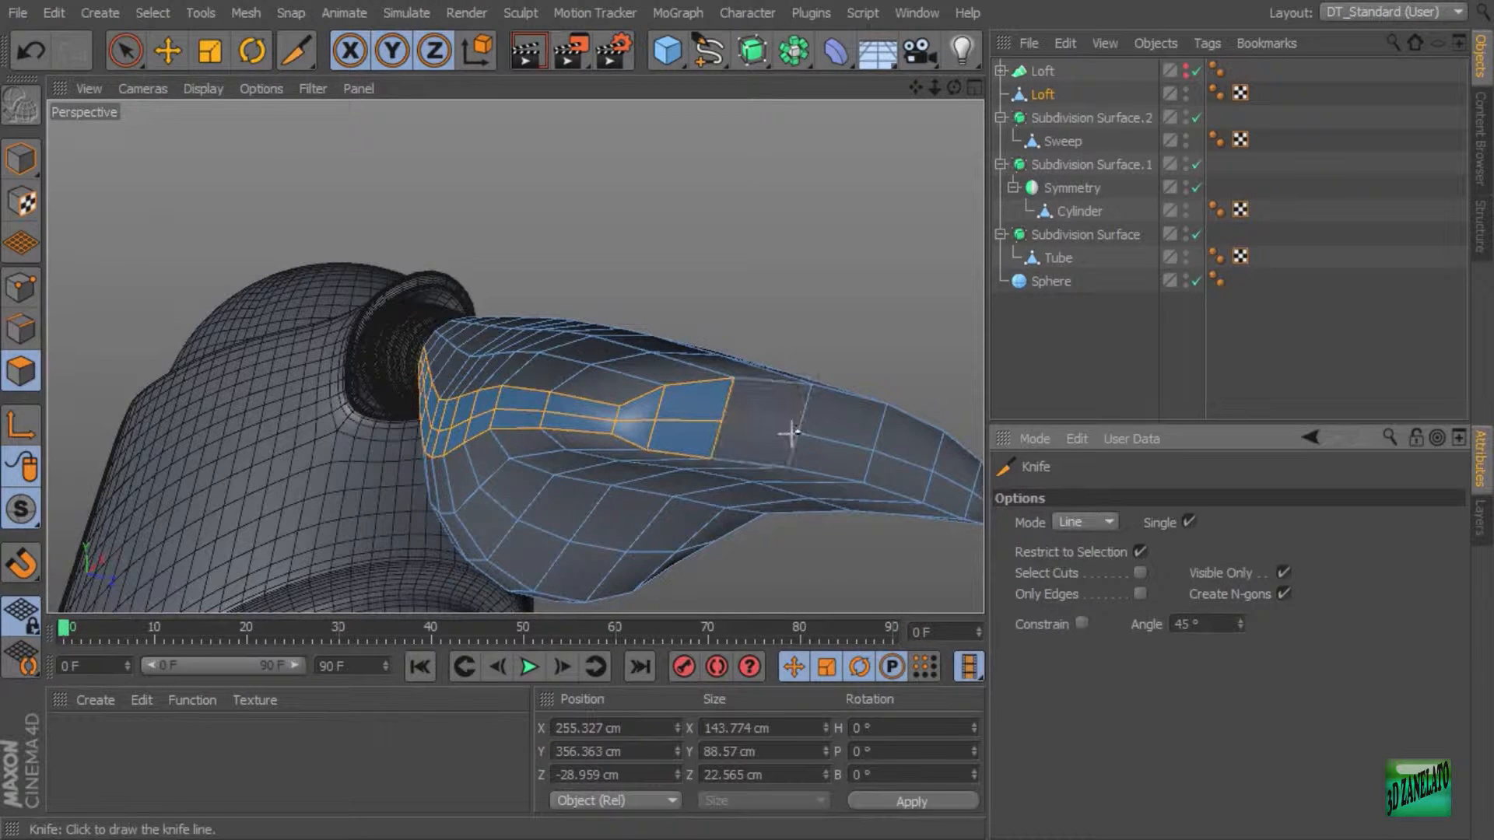
pyautogui.moveTo(800, 433); pyautogui.dragTo(985, 514)
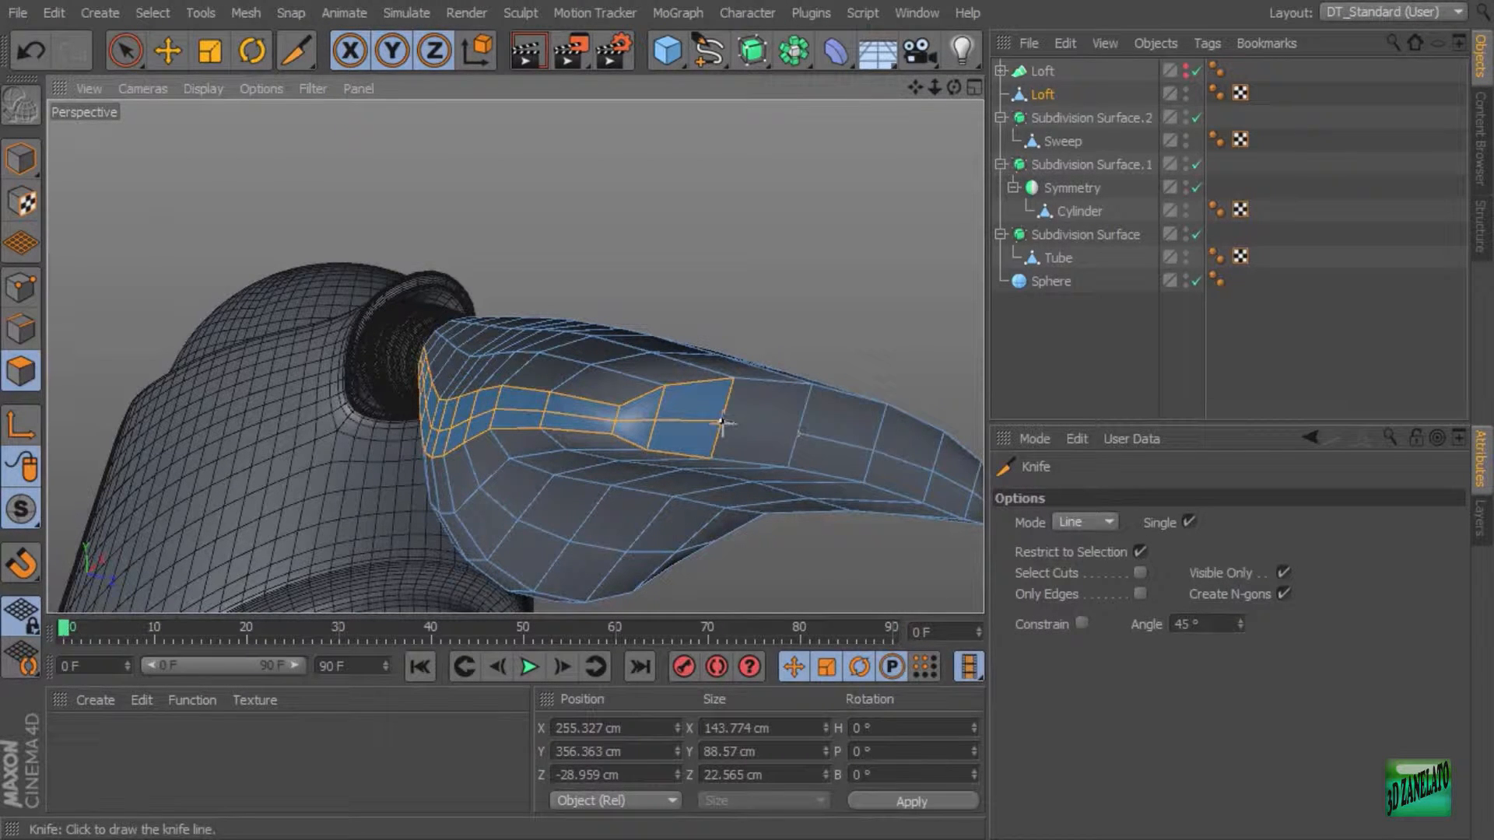
pyautogui.click(1140, 551)
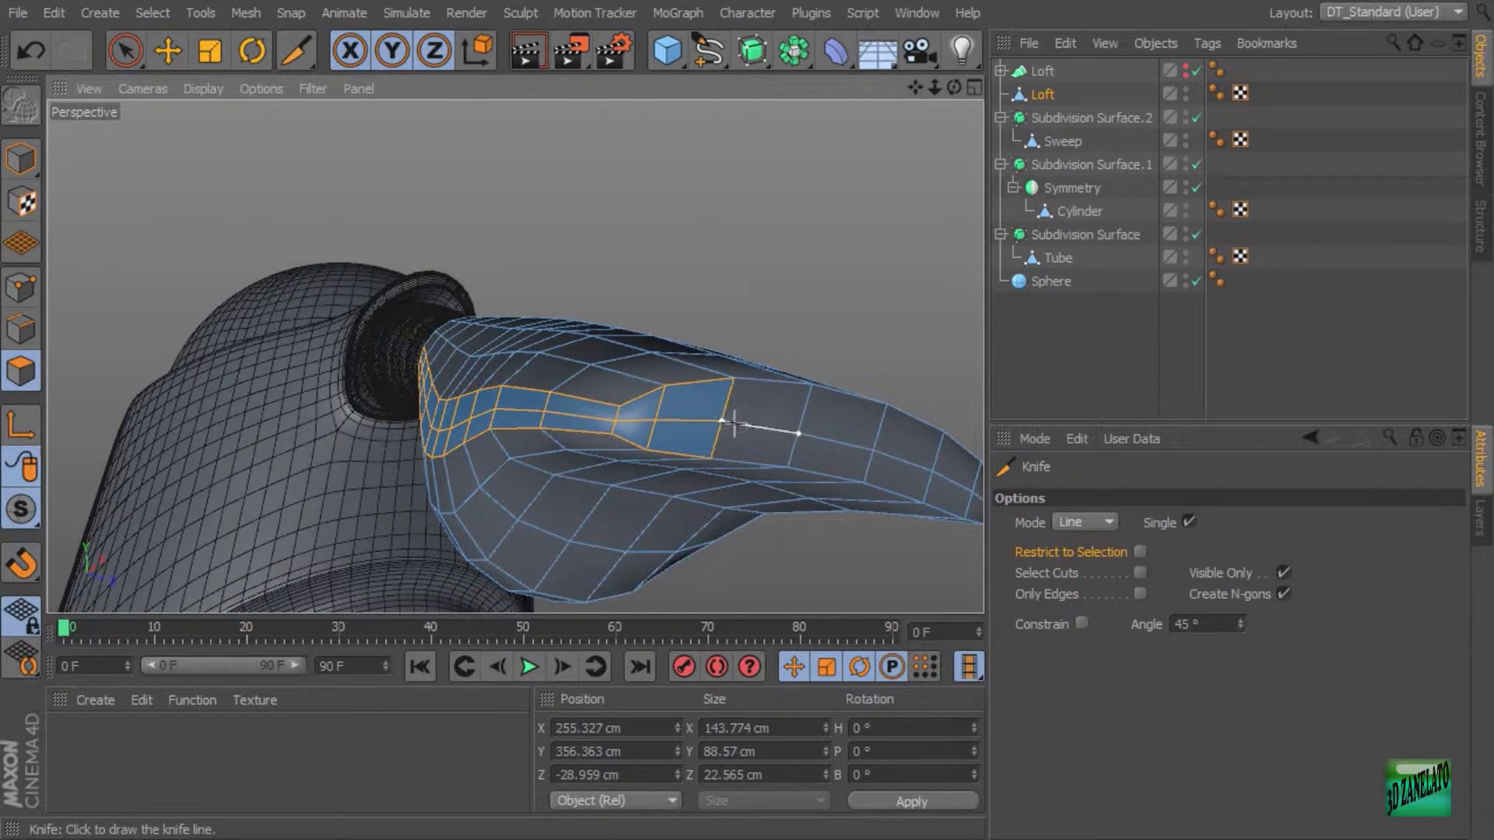
pyautogui.keyDown('alt'); pyautogui.moveTo(853, 380); pyautogui.dragTo(786, 343); pyautogui.keyUp('alt')
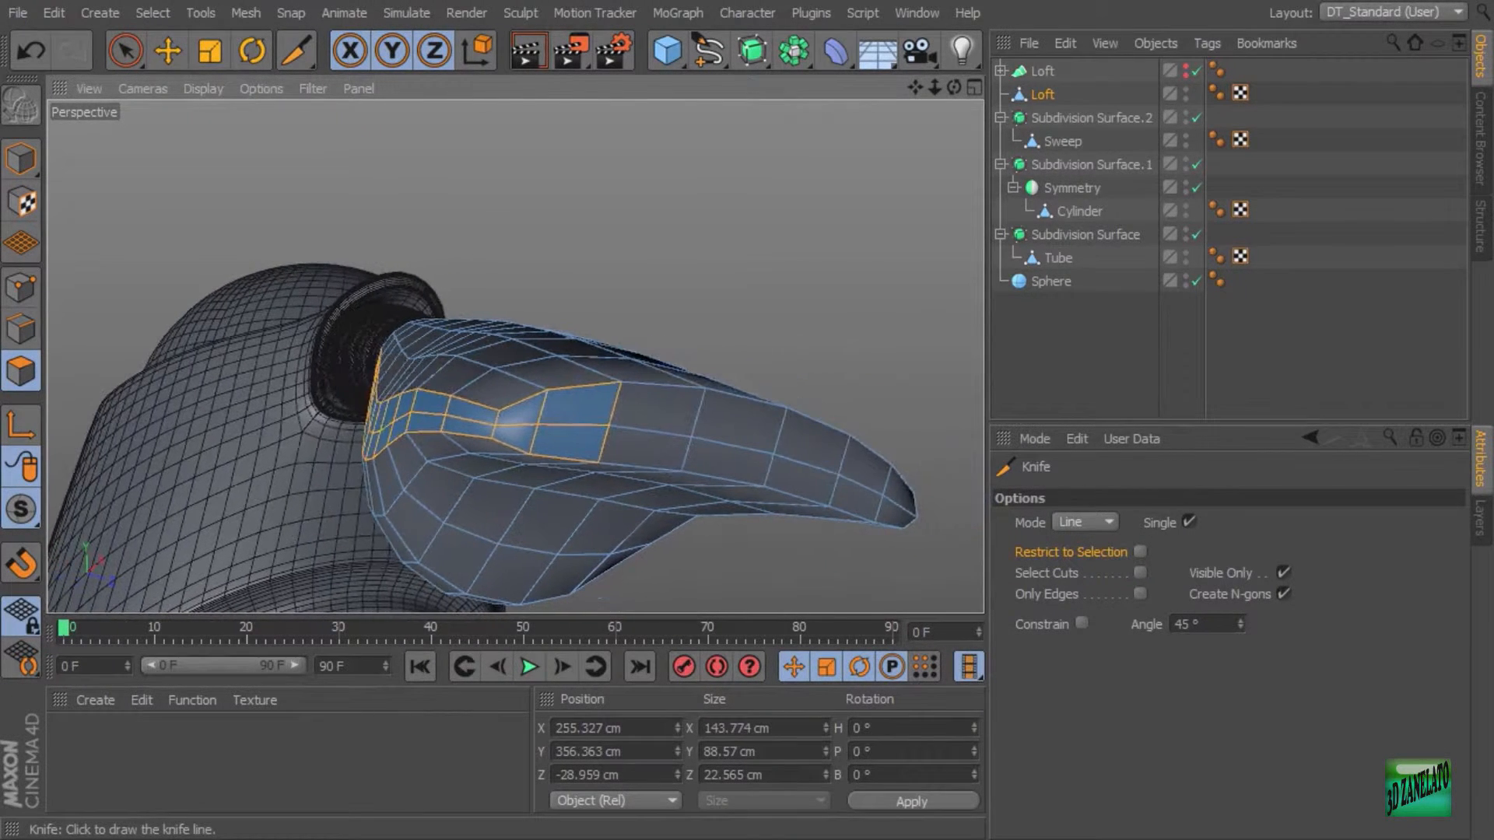
# Step: Select the edges along the underside of the arm's tip with Live Selection and lower them about 0.8 cm
pyautogui.click(126, 51)
pyautogui.click(20, 328)
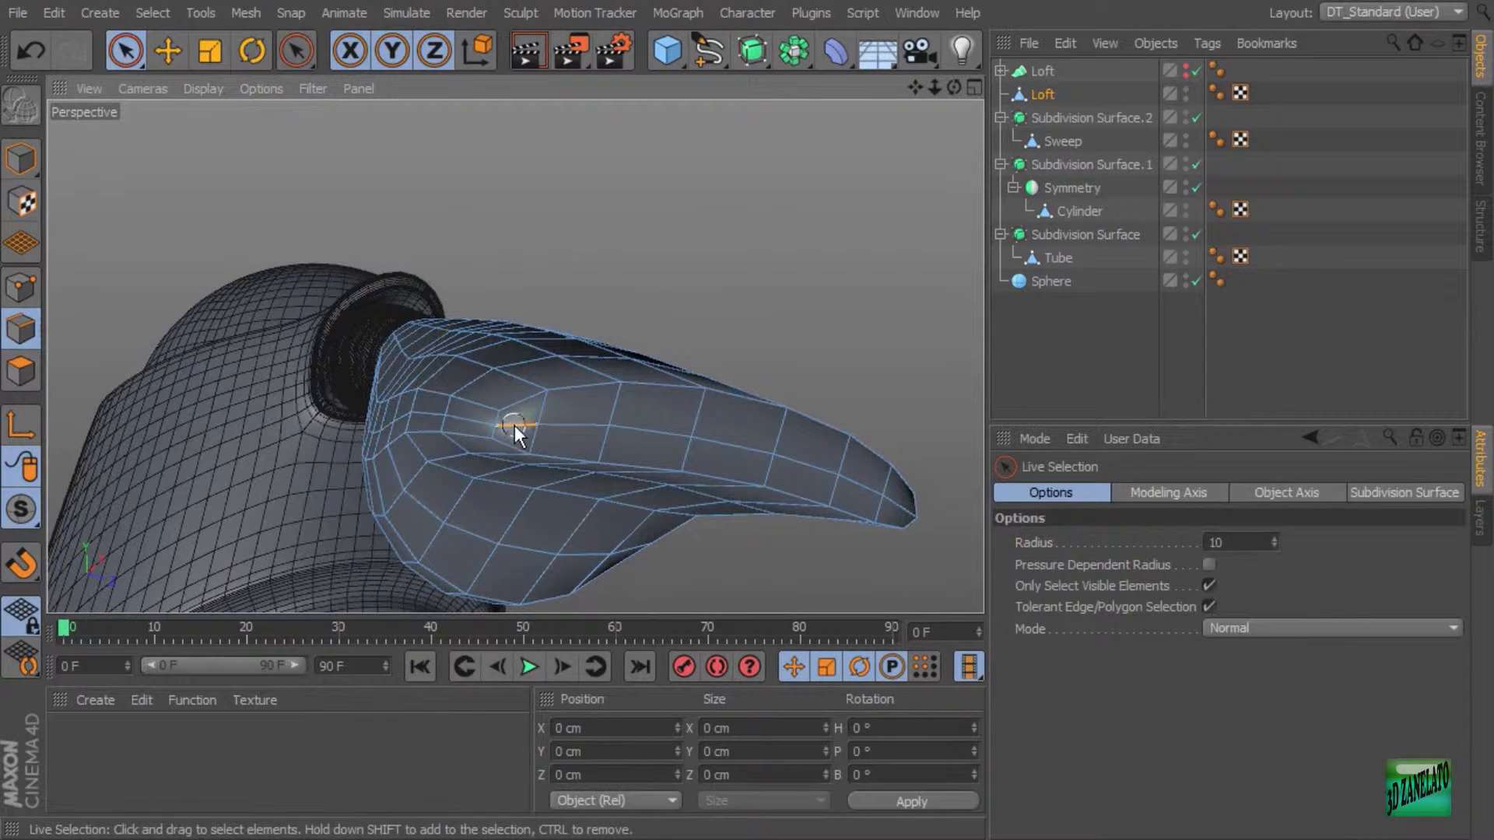
pyautogui.moveTo(516, 425)
pyautogui.mouseDown()
pyautogui.moveTo(641, 425)
pyautogui.moveTo(800, 465)
pyautogui.moveTo(902, 513)
pyautogui.moveTo(843, 414)
pyautogui.moveTo(902, 485)
pyautogui.mouseUp()
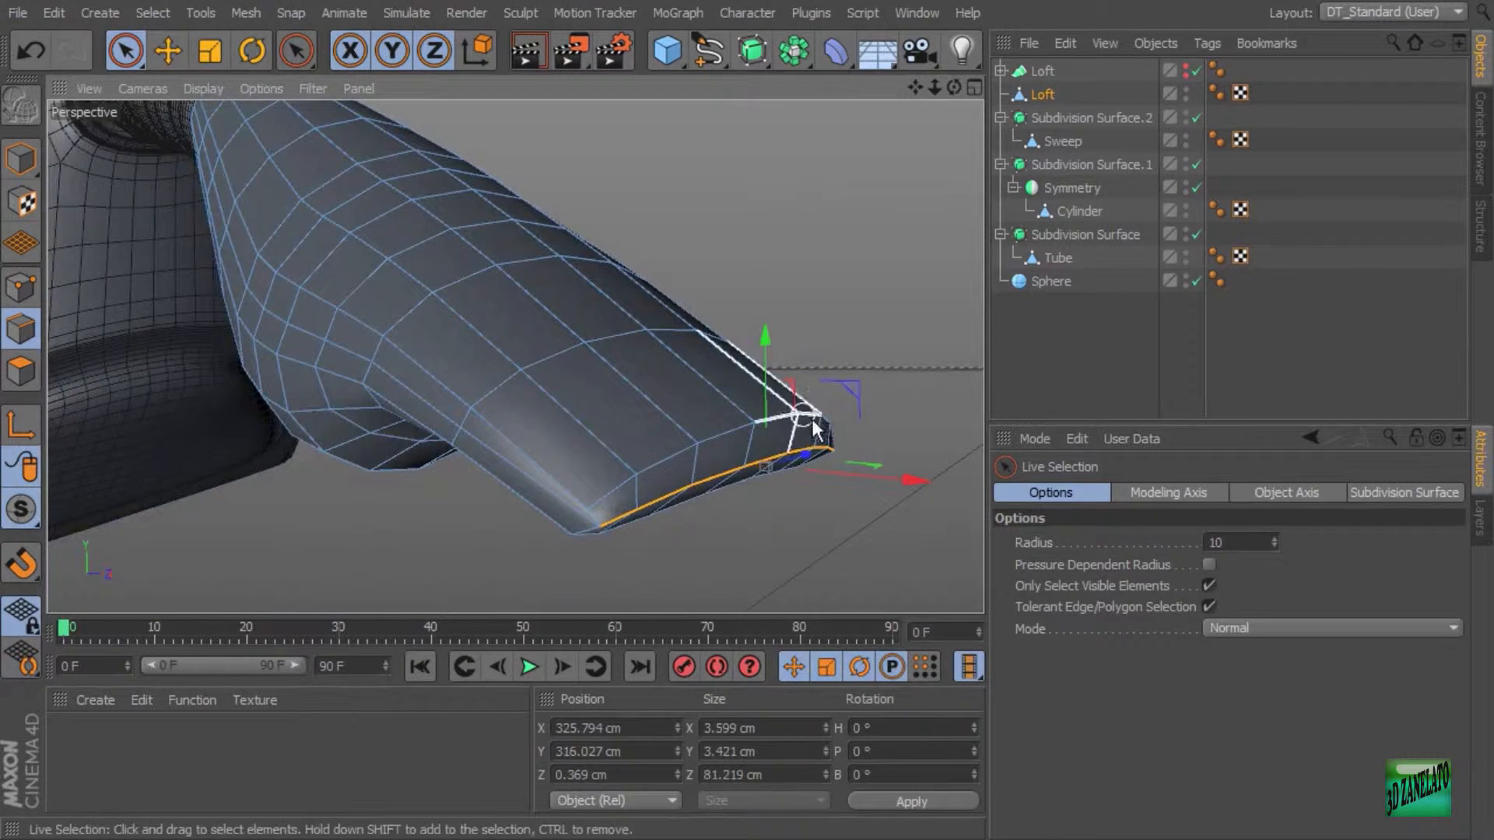
pyautogui.moveTo(768, 392); pyautogui.dragTo(769, 398)
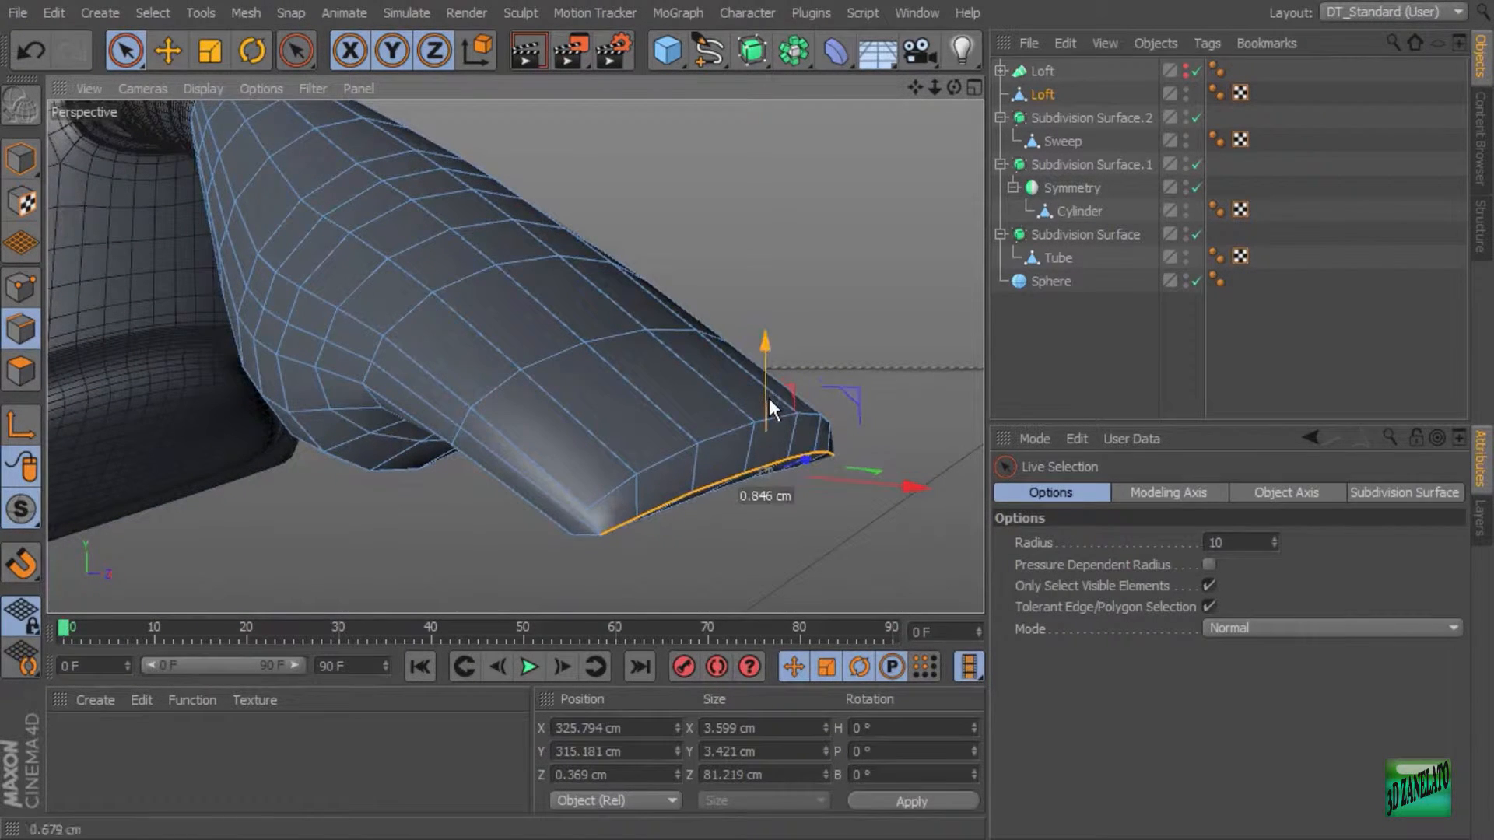
# Step: Pull the two outer corner points of the tip about 4.3 cm back toward the arm and scale them slightly closer together
pyautogui.click(21, 288)
pyautogui.click(587, 509)
pyautogui.keyDown('alt'); pyautogui.moveTo(860, 446); pyautogui.dragTo(750, 466); pyautogui.keyUp('alt')
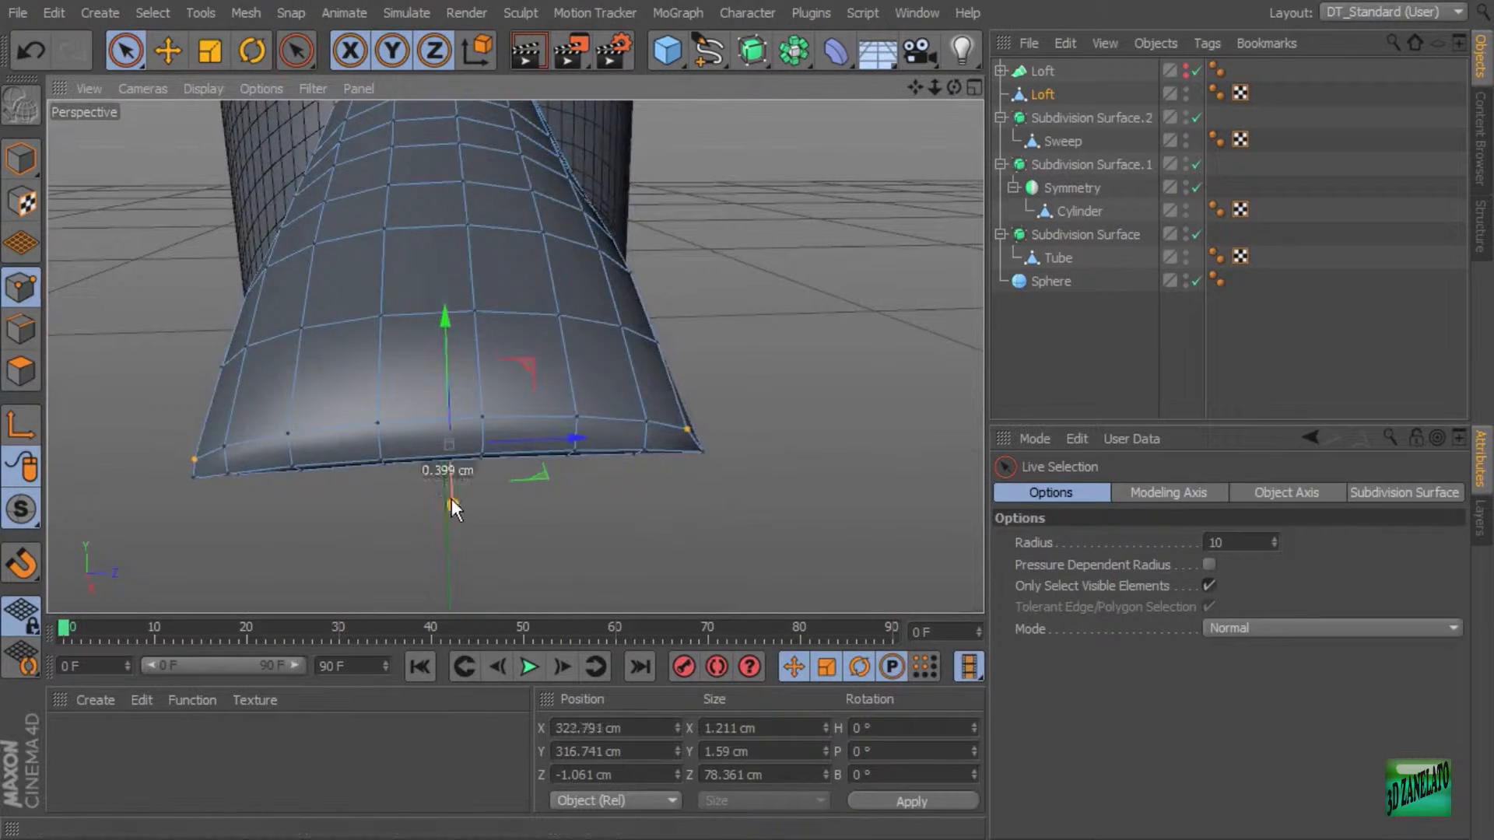
pyautogui.moveTo(452, 498); pyautogui.dragTo(620, 441)
pyautogui.press('t')
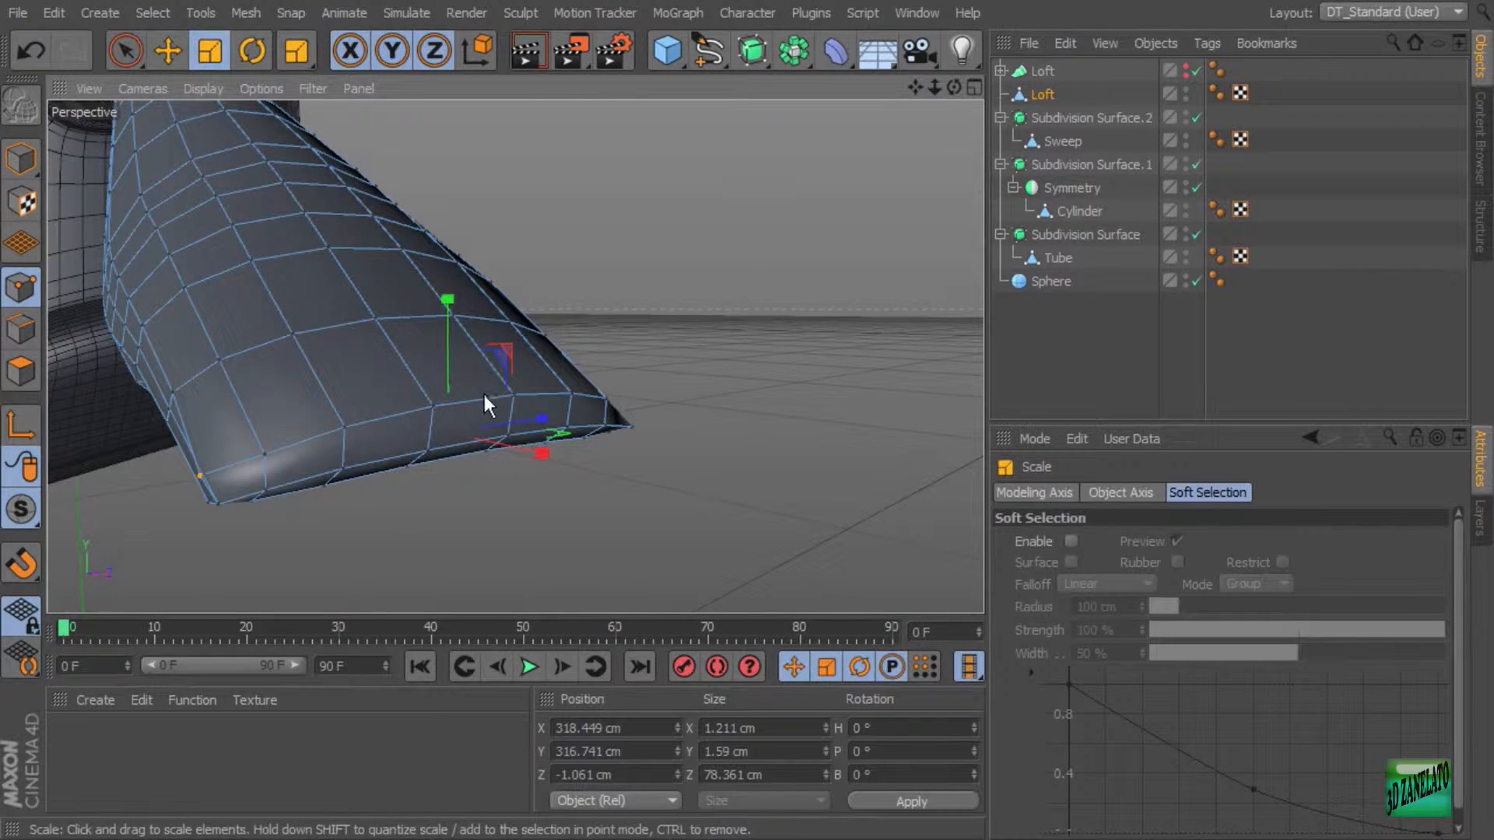
pyautogui.moveTo(484, 396); pyautogui.dragTo(471, 396)
pyautogui.press('e')
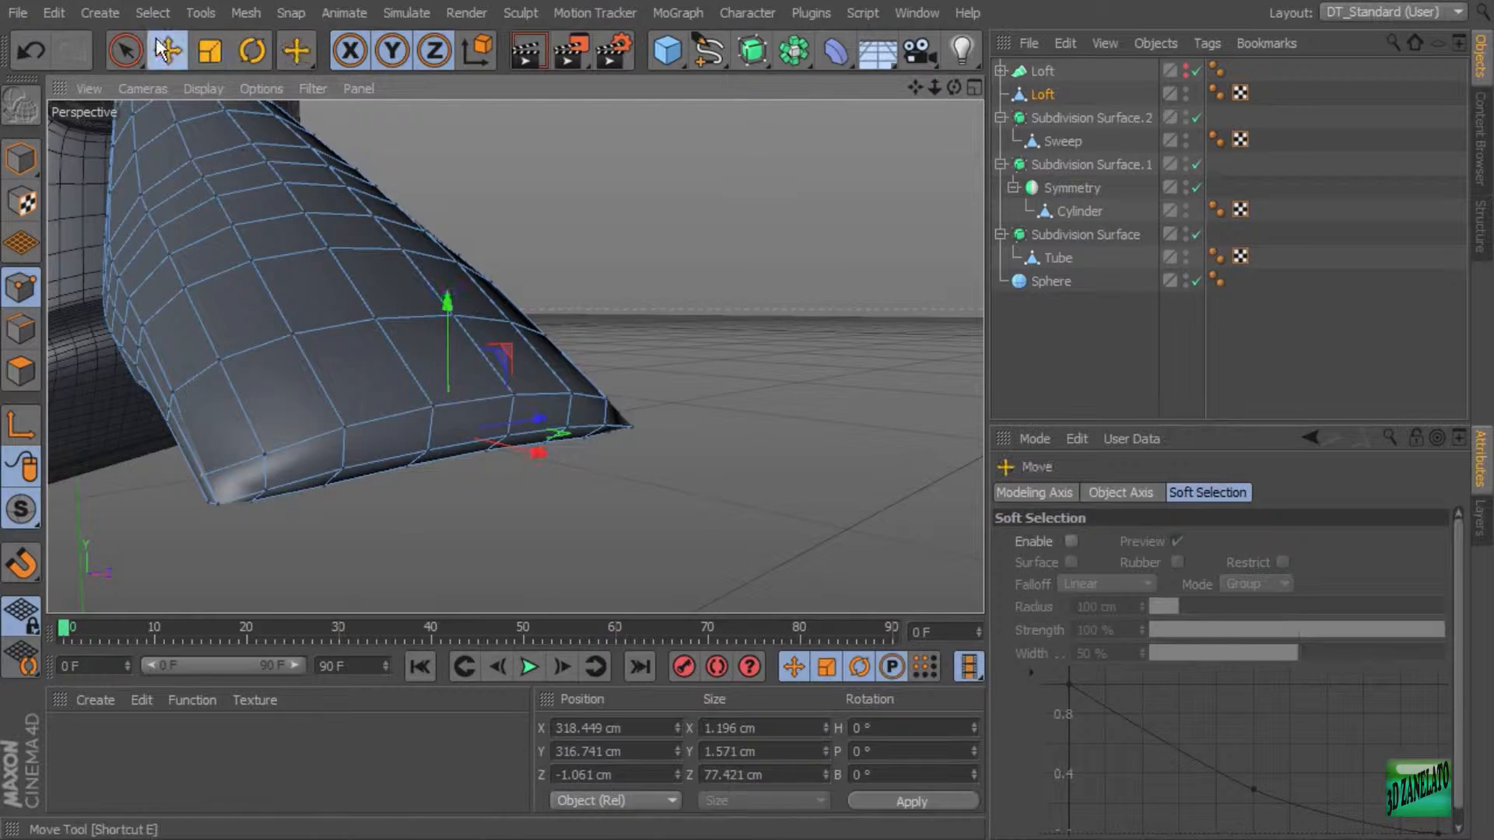
# Step: Adjust the height of the tip's corner points and reposition a neighbouring point with the Move tool
pyautogui.keyDown('alt'); pyautogui.moveTo(232, 126); pyautogui.dragTo(246, 268); pyautogui.keyUp('alt')
pyautogui.moveTo(449, 310); pyautogui.dragTo(809, 299)
pyautogui.click(257, 406)
pyautogui.keyDown('alt'); pyautogui.moveTo(259, 405); pyautogui.dragTo(340, 379); pyautogui.keyUp('alt')
pyautogui.moveTo(353, 431); pyautogui.dragTo(580, 436)
# Step: Select a single point at one corner of the tip and lower it about 1.8 cm
pyautogui.click(347, 403)
pyautogui.keyDown('shift'); pyautogui.click(315, 368); pyautogui.keyUp('shift')
pyautogui.click(398, 386)
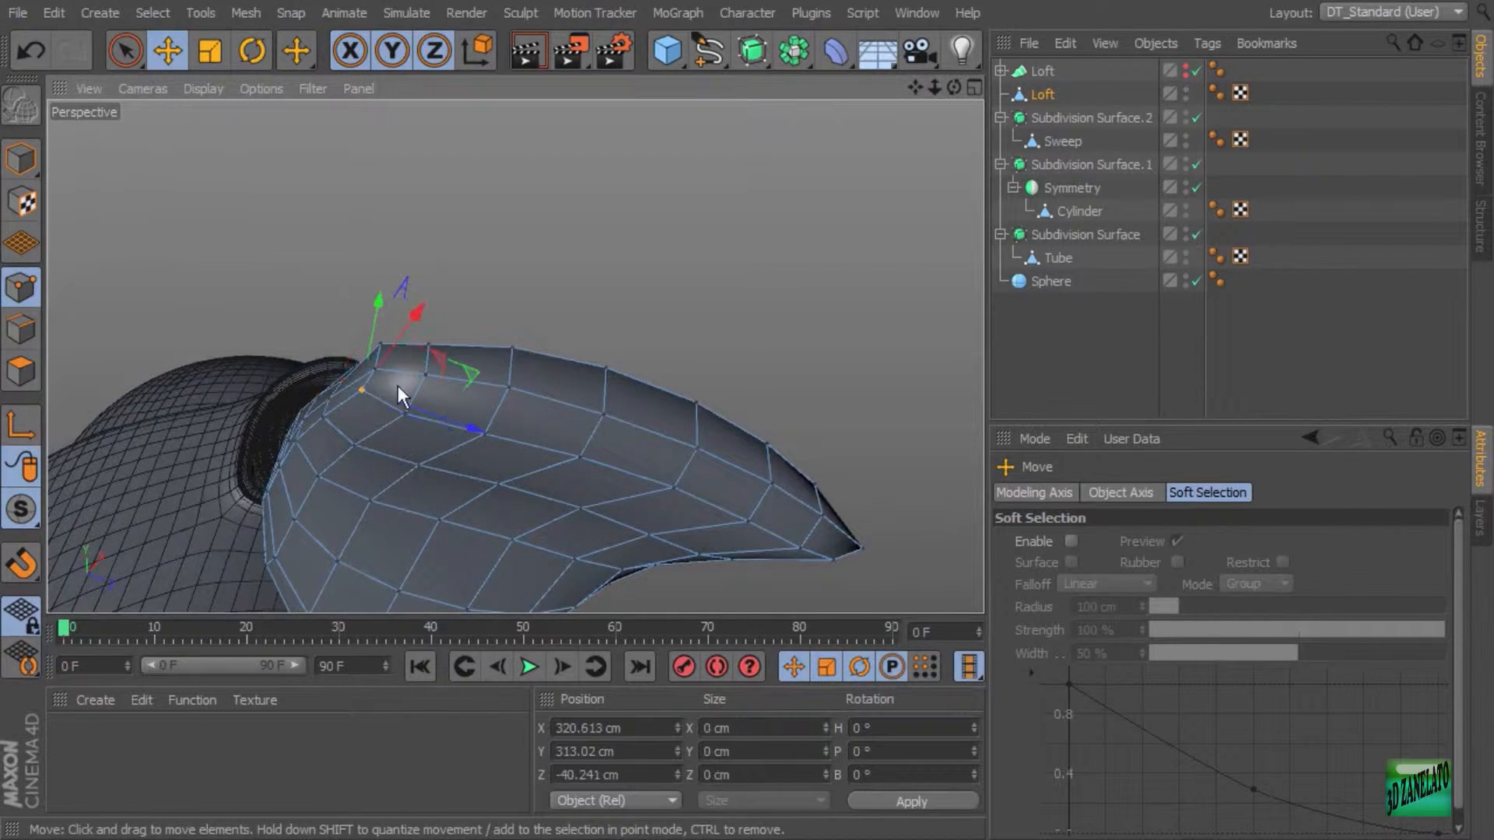
pyautogui.keyDown('alt'); pyautogui.moveTo(398, 387); pyautogui.dragTo(572, 353); pyautogui.keyUp('alt')
pyautogui.keyDown('alt'); pyautogui.moveTo(636, 400); pyautogui.dragTo(573, 460); pyautogui.keyUp('alt')
pyautogui.keyDown('alt'); pyautogui.moveTo(283, 366); pyautogui.dragTo(520, 474); pyautogui.keyUp('alt')
pyautogui.scroll(-3, 623, 495)
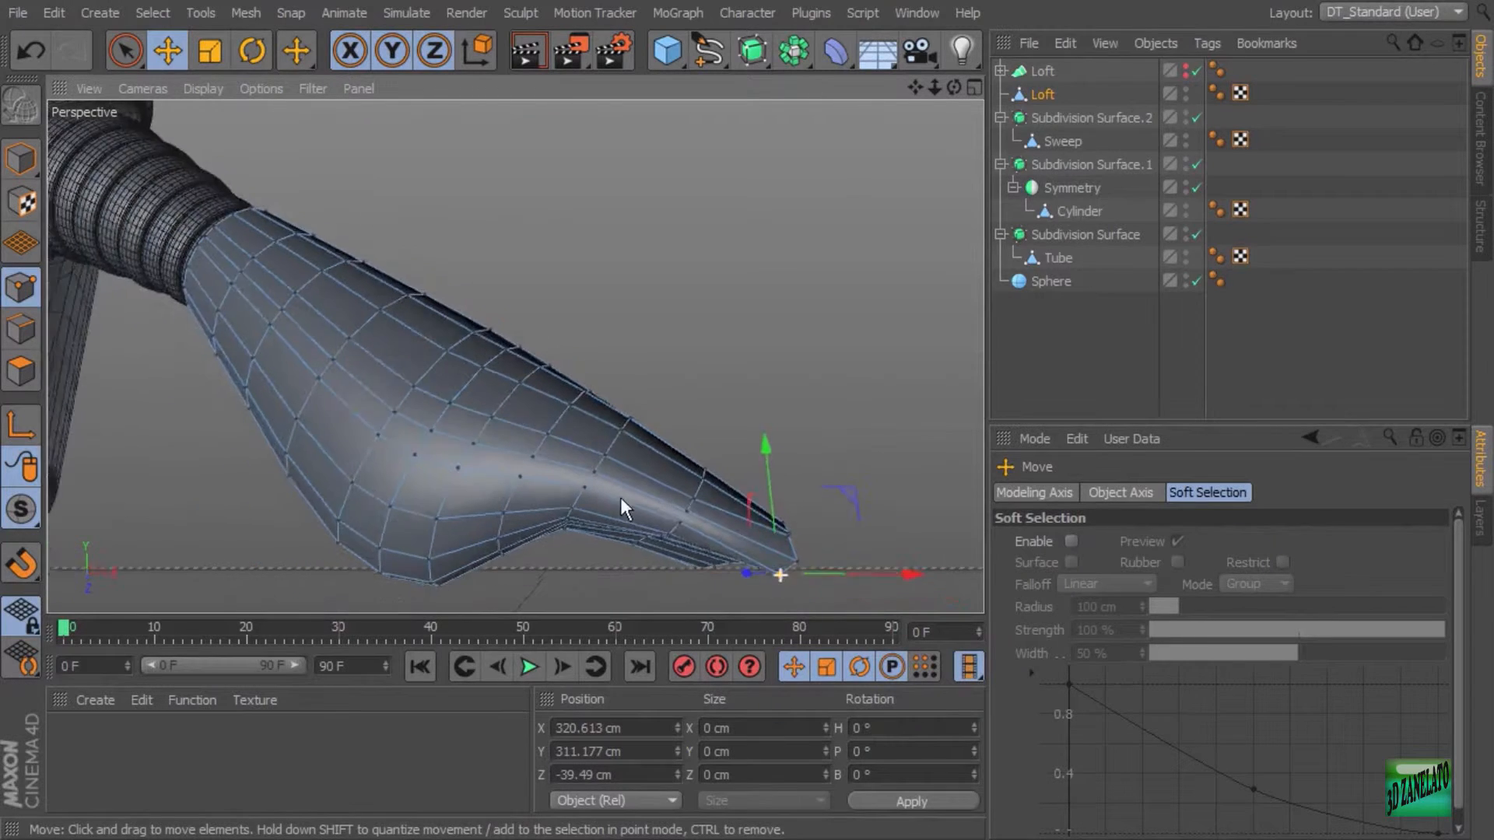
pyautogui.middleClick(699, 485)
pyautogui.keyDown('alt'); pyautogui.moveTo(752, 493); pyautogui.dragTo(720, 519); pyautogui.keyUp('alt')
pyautogui.scroll(4, 721, 518)
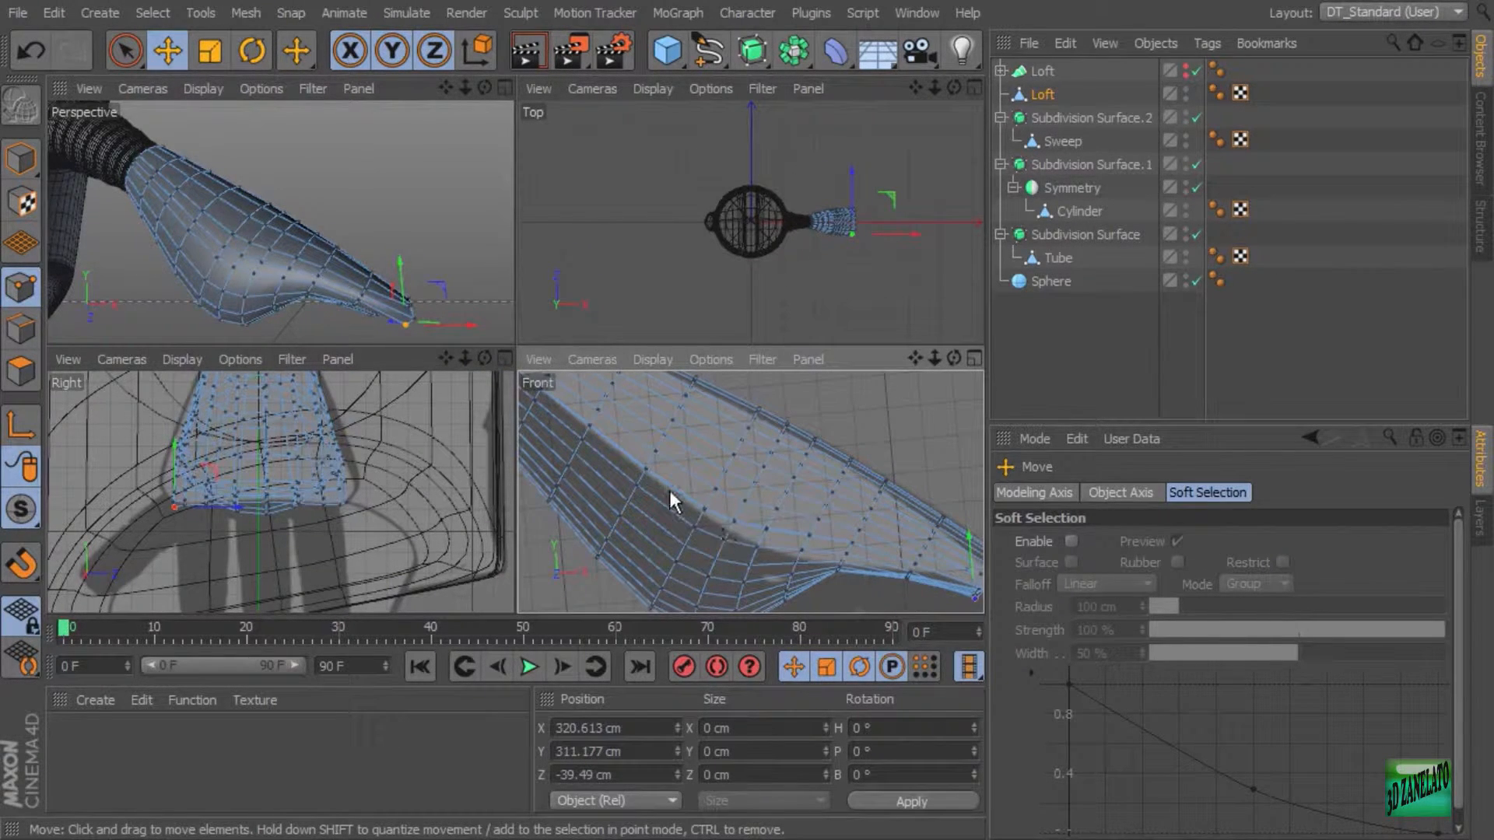
pyautogui.middleClick(480, 260)
pyautogui.keyDown('alt'); pyautogui.moveTo(417, 257); pyautogui.dragTo(653, 424); pyautogui.keyUp('alt')
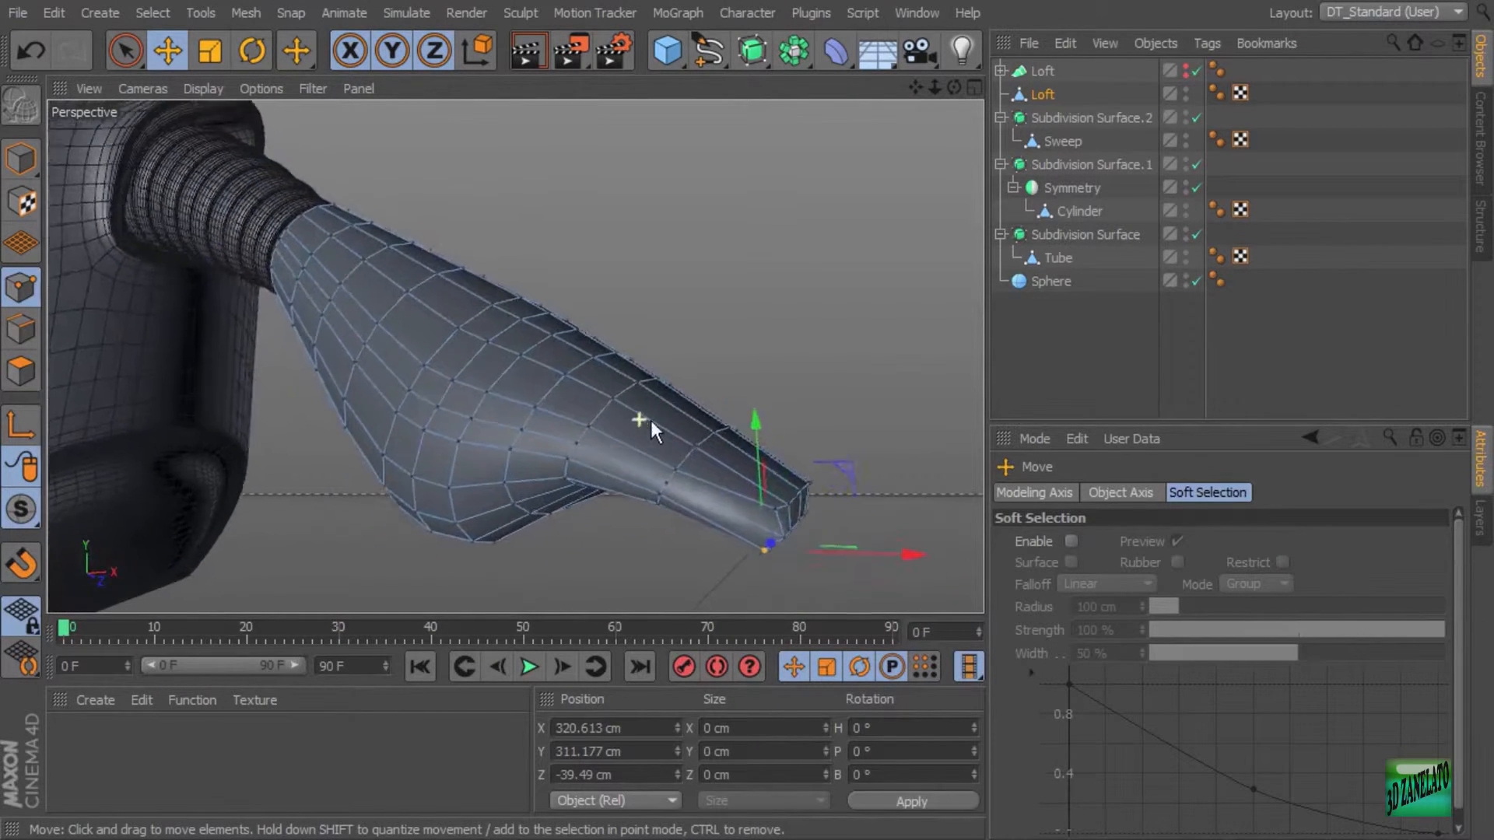
pyautogui.scroll(3, 652, 424)
# Step: Deselect the points and cut another lengthwise Knife loop along the arm, close beside the existing strip edge
pyautogui.click(810, 302)
pyautogui.rightClick(723, 231)
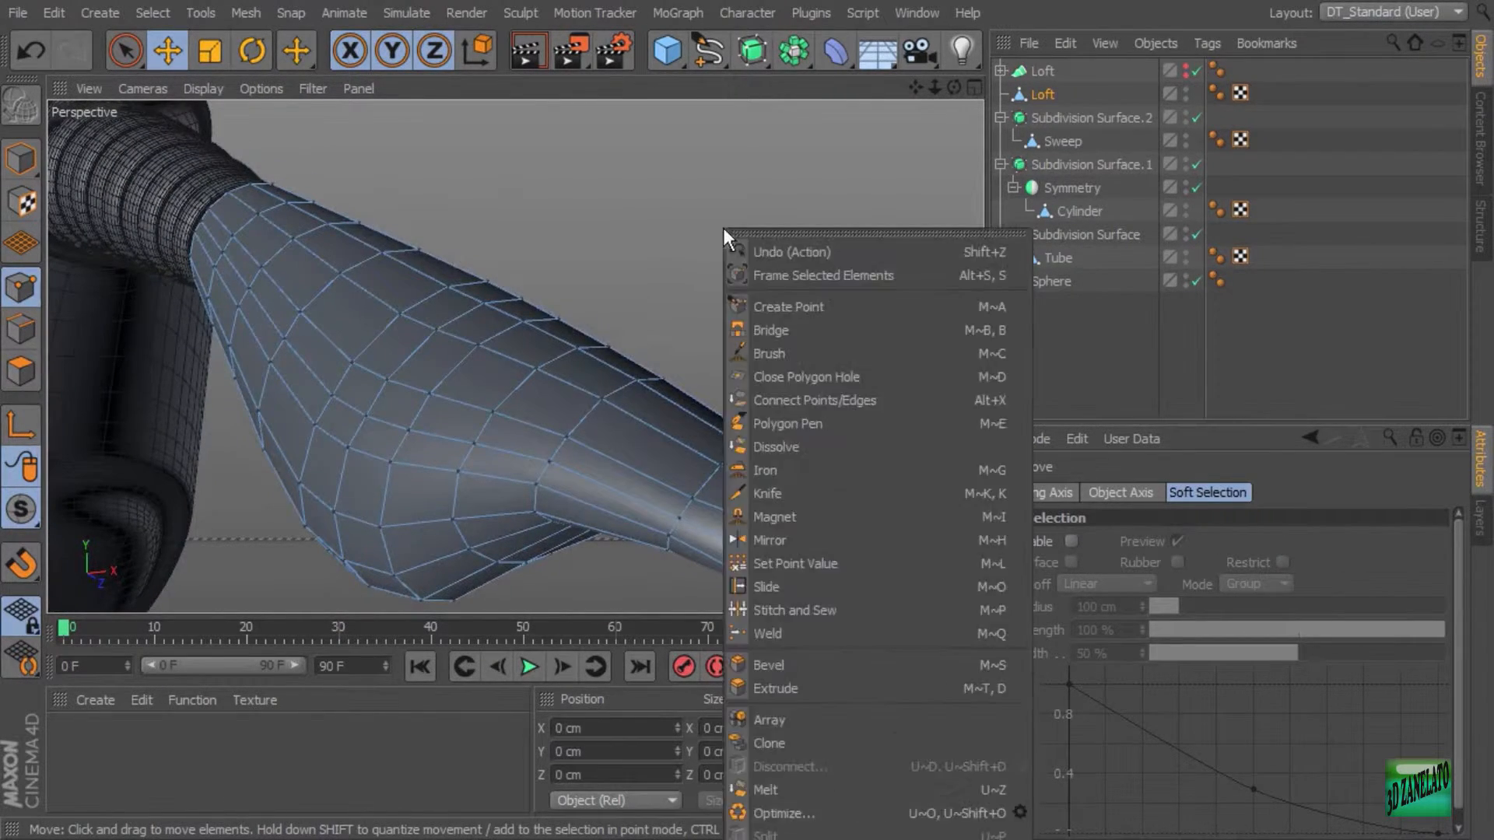
pyautogui.click(796, 492)
pyautogui.scroll(-3, 560, 376)
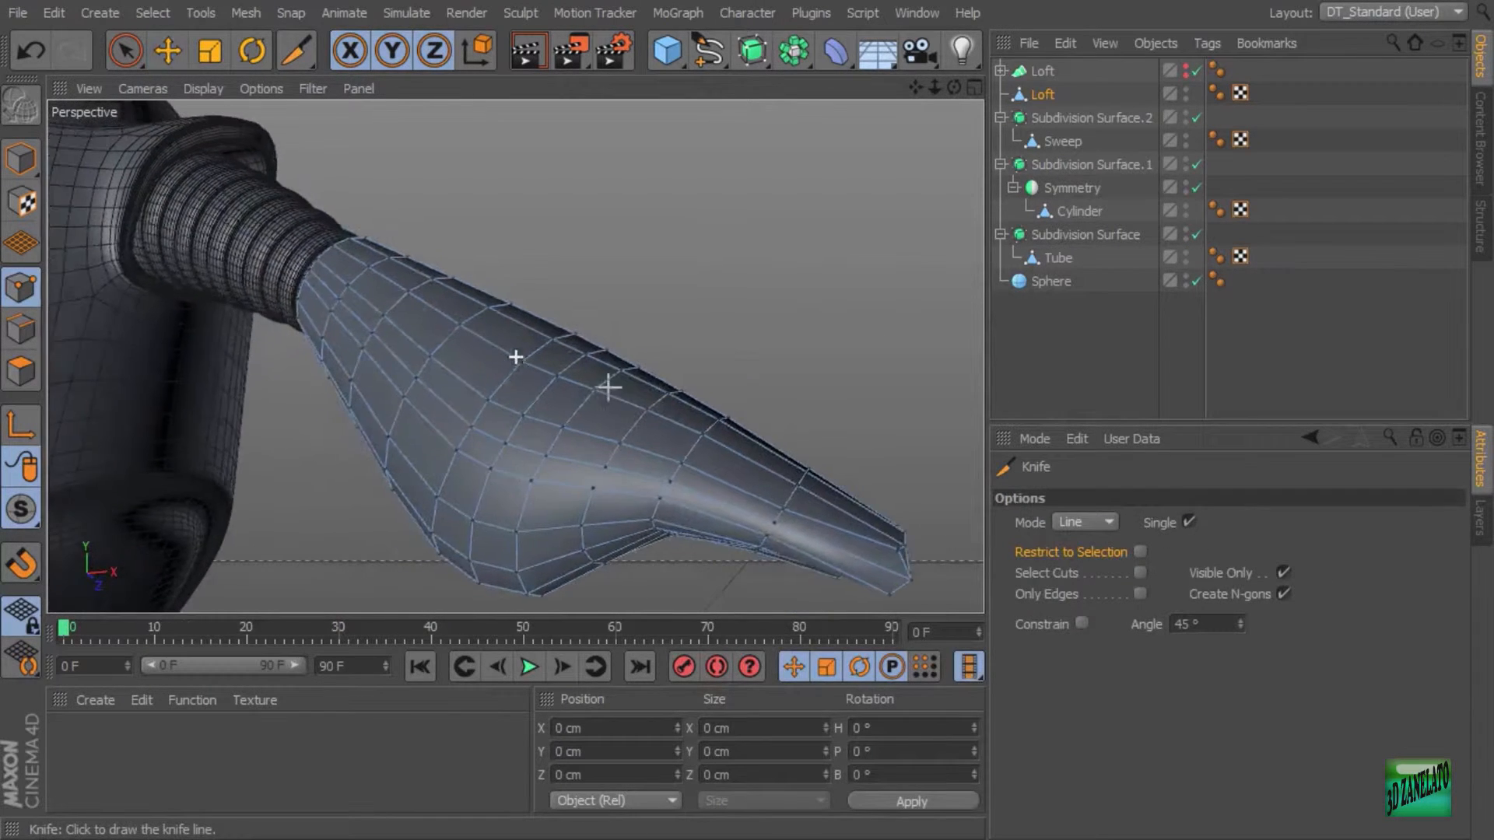
pyautogui.scroll(2, 394, 319)
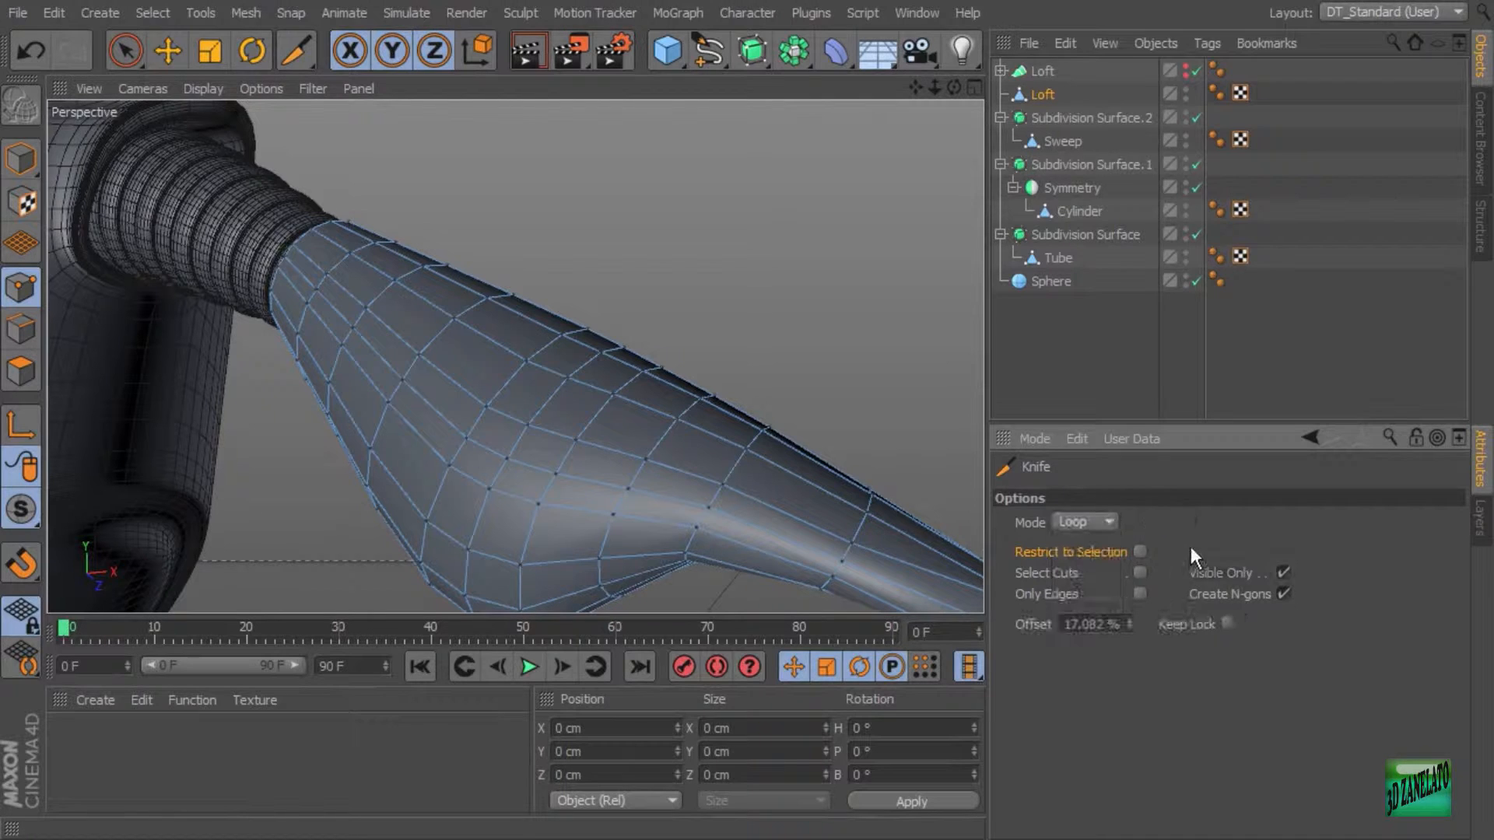
pyautogui.keyDown('alt'); pyautogui.moveTo(518, 389); pyautogui.dragTo(256, 257); pyautogui.keyUp('alt')
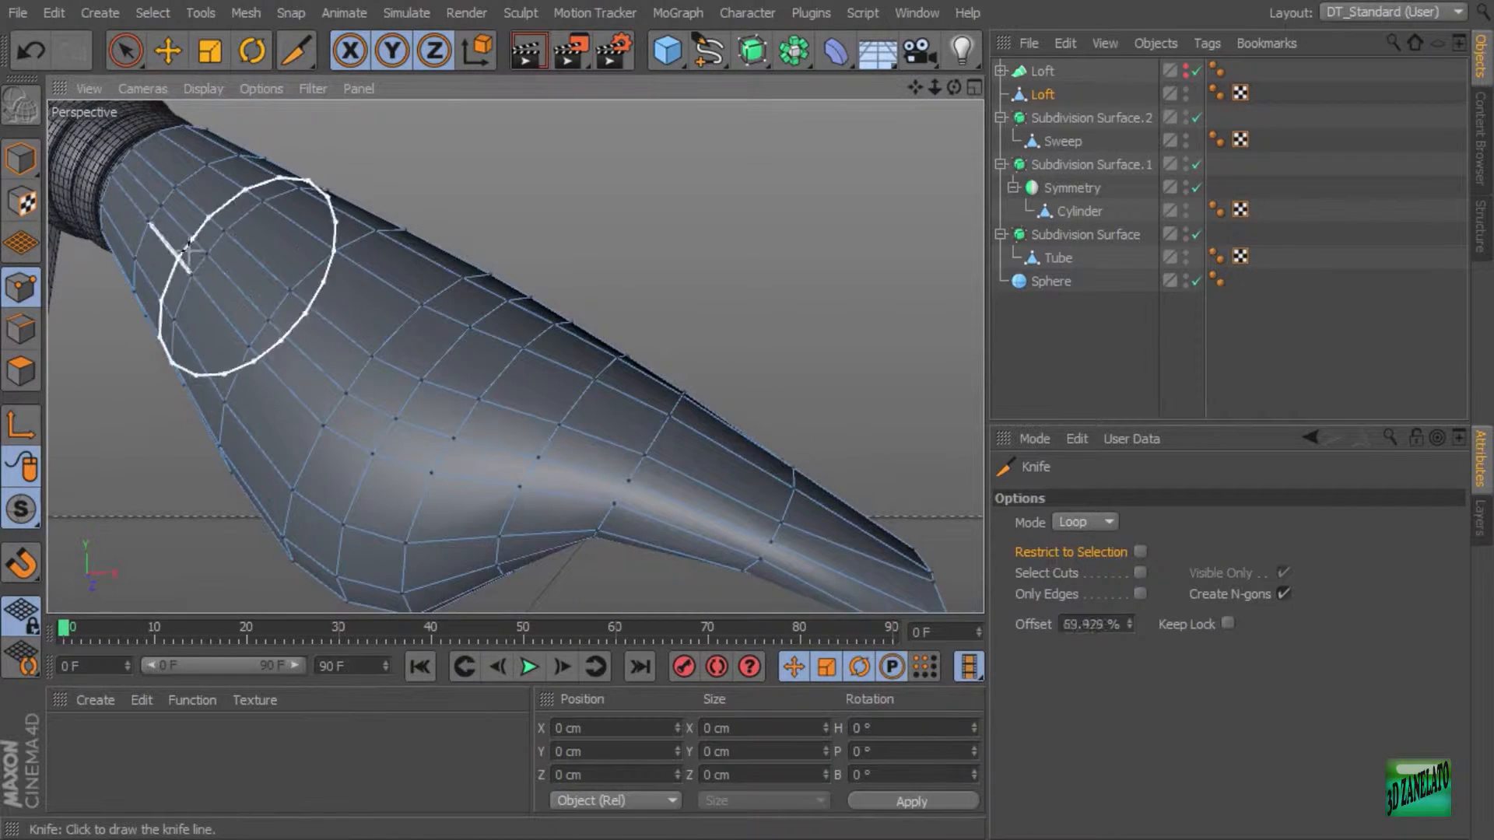
pyautogui.click(117, 166)
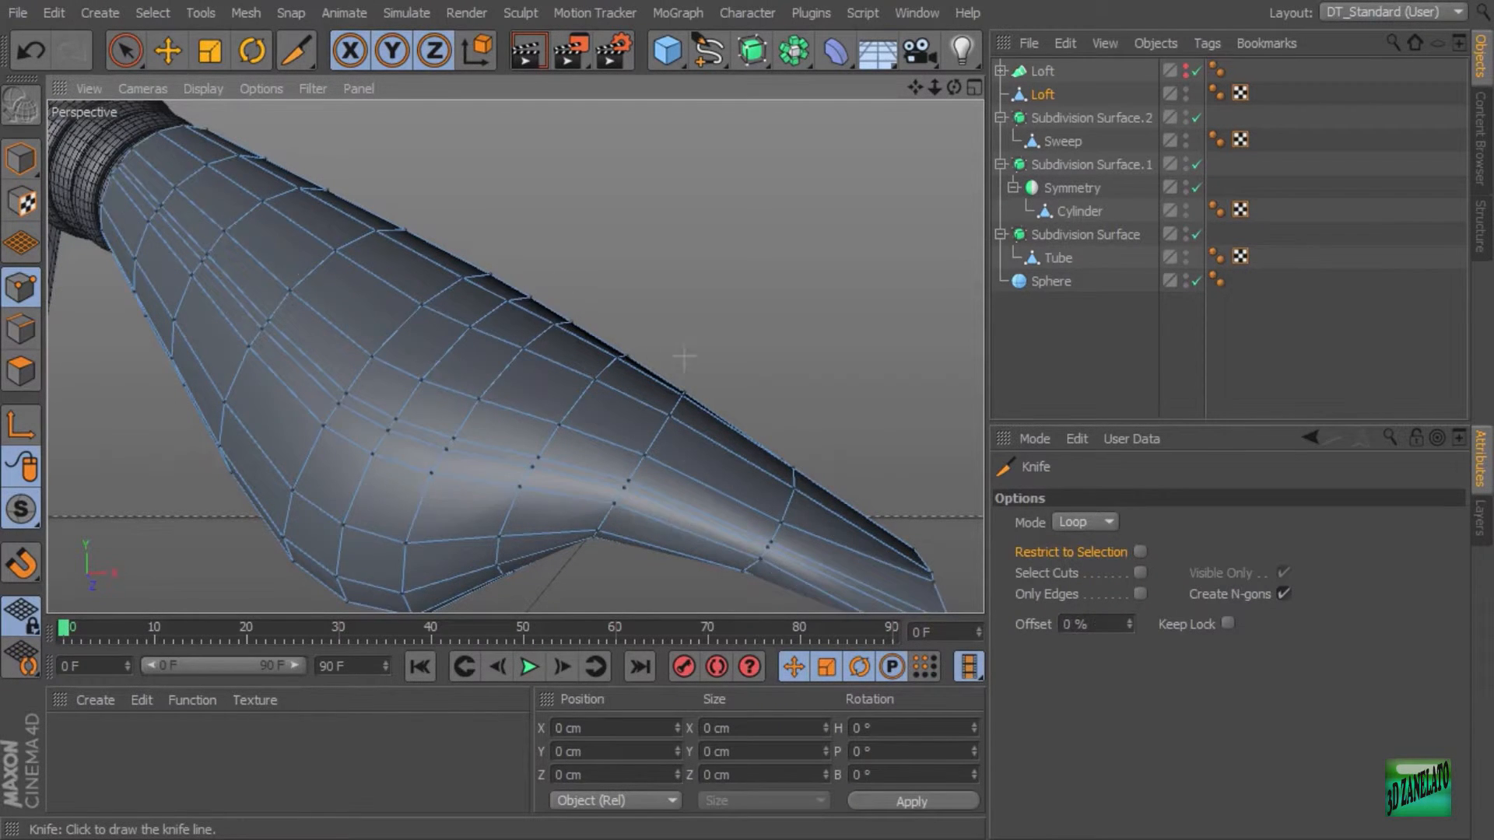
# Step: Examine the edge flow along the arm and around its shoulder-side opening, using Knife loop previews
pyautogui.keyDown('alt'); pyautogui.moveTo(684, 357); pyautogui.dragTo(579, 317); pyautogui.keyUp('alt')
pyautogui.keyDown('alt'); pyautogui.moveTo(556, 318); pyautogui.dragTo(624, 343, button='middle'); pyautogui.keyUp('alt')
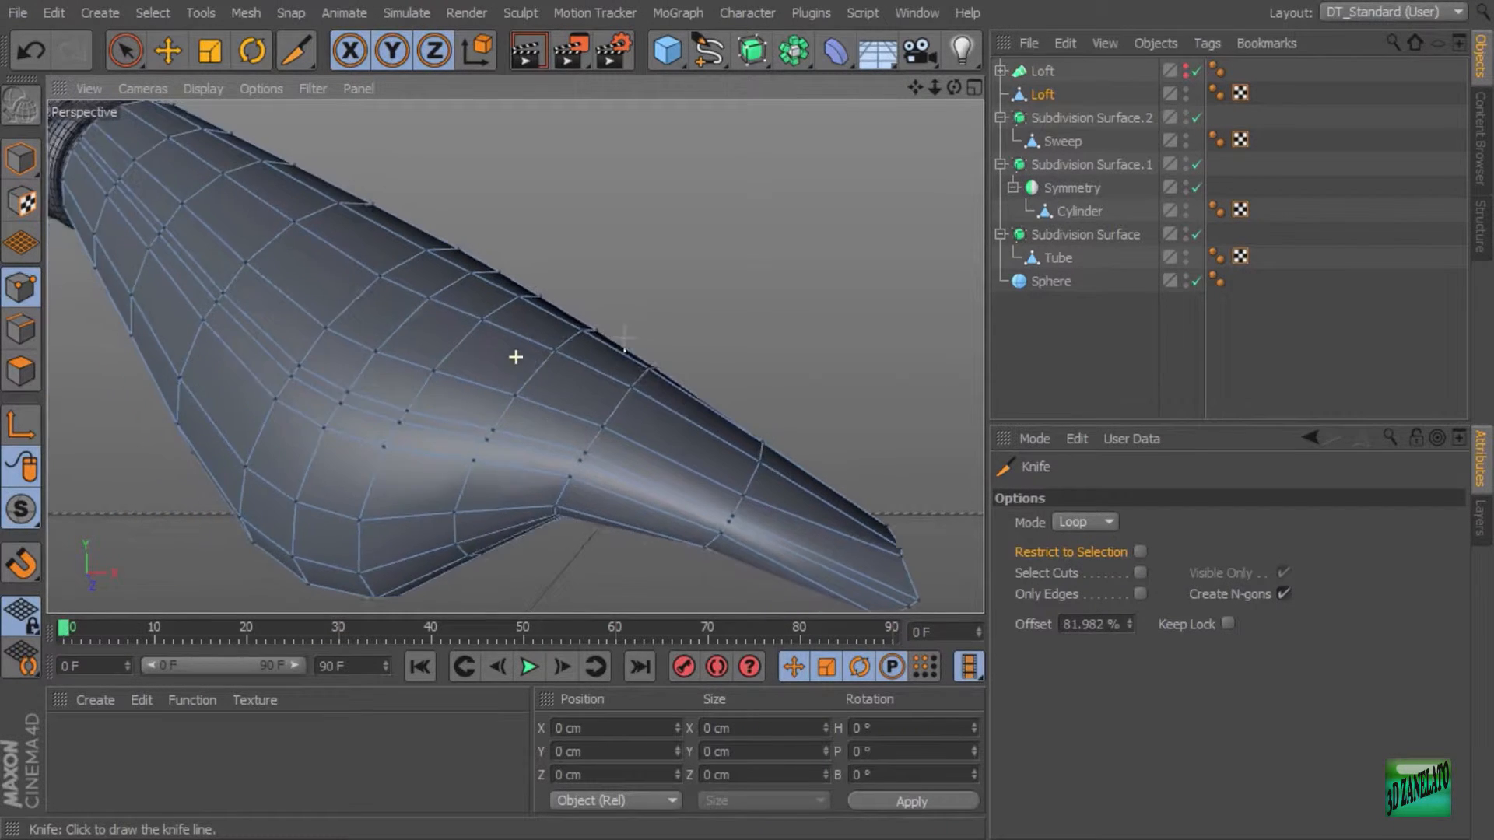
pyautogui.keyDown('alt'); pyautogui.moveTo(537, 340); pyautogui.dragTo(593, 330, button='right'); pyautogui.keyUp('alt')
pyautogui.keyDown('alt'); pyautogui.moveTo(626, 336); pyautogui.dragTo(856, 408, button='middle'); pyautogui.keyUp('alt')
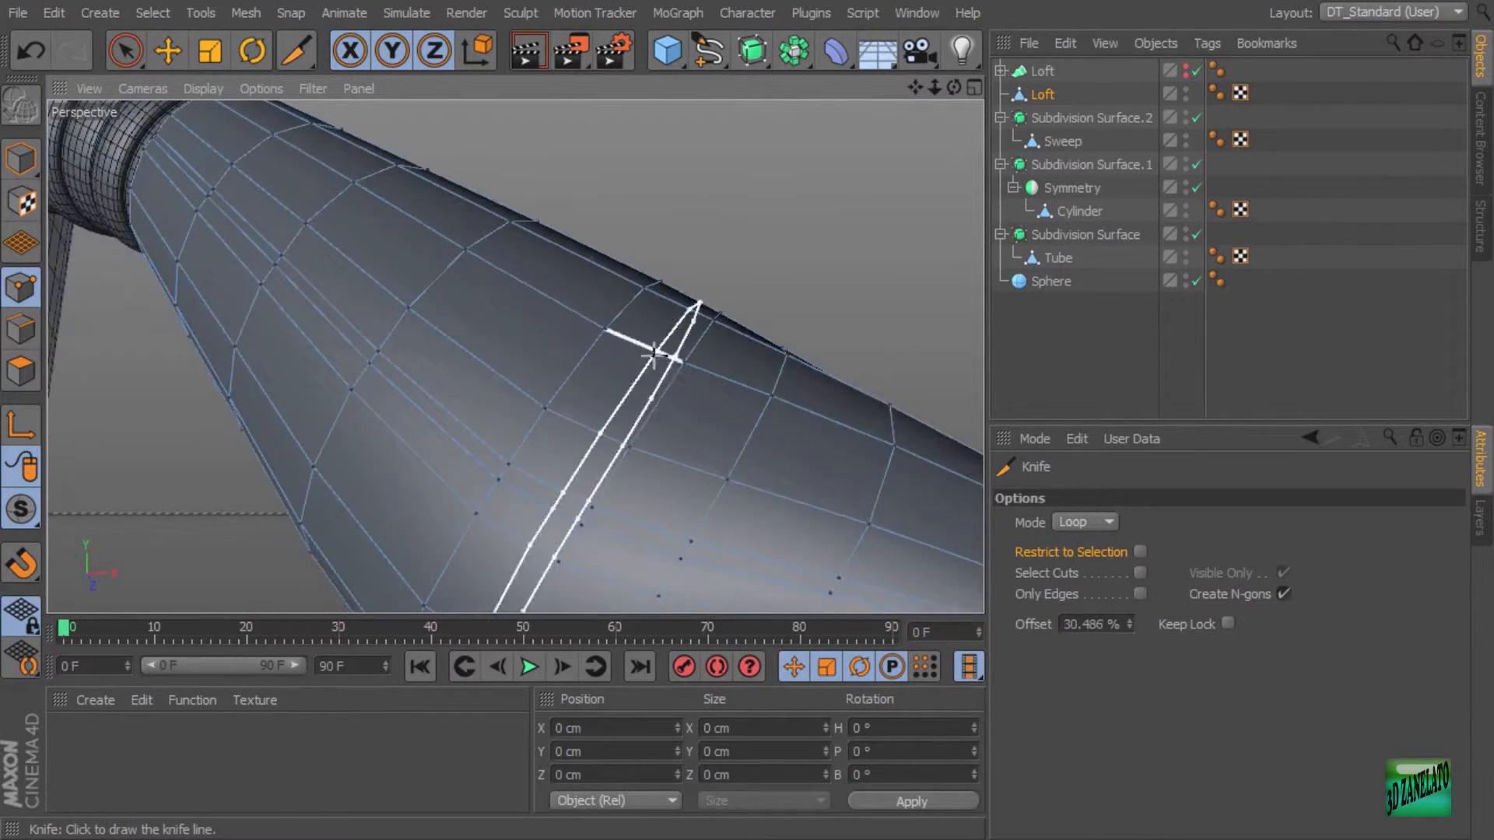
pyautogui.keyDown('alt'); pyautogui.moveTo(545, 355); pyautogui.dragTo(698, 437, button='middle'); pyautogui.keyUp('alt')
pyautogui.keyDown('alt'); pyautogui.moveTo(545, 378); pyautogui.dragTo(469, 365, button='middle'); pyautogui.keyUp('alt')
pyautogui.scroll(-2, 573, 427)
pyautogui.click(30, 376)
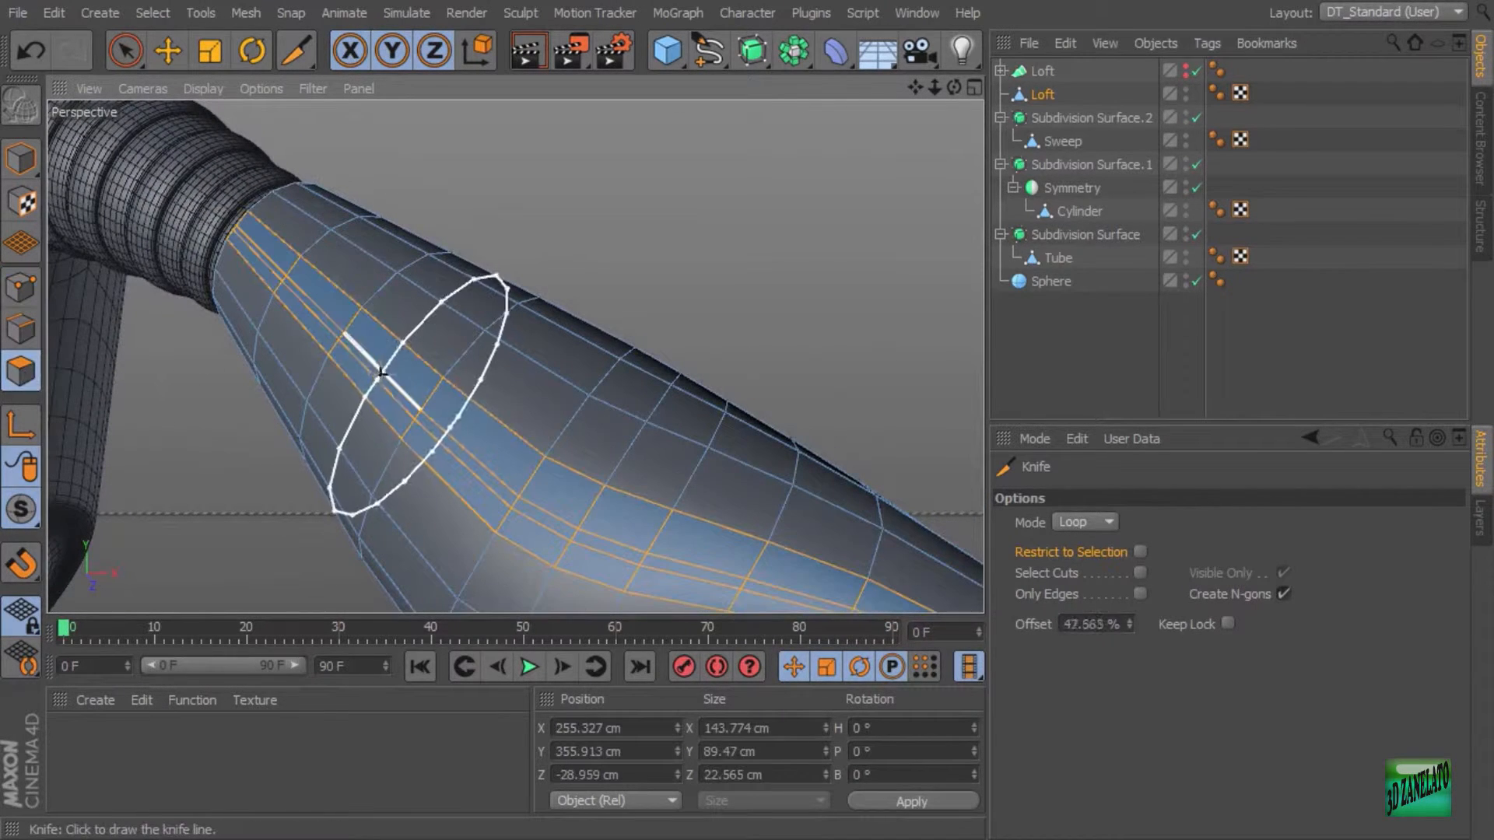
pyautogui.click(153, 12)
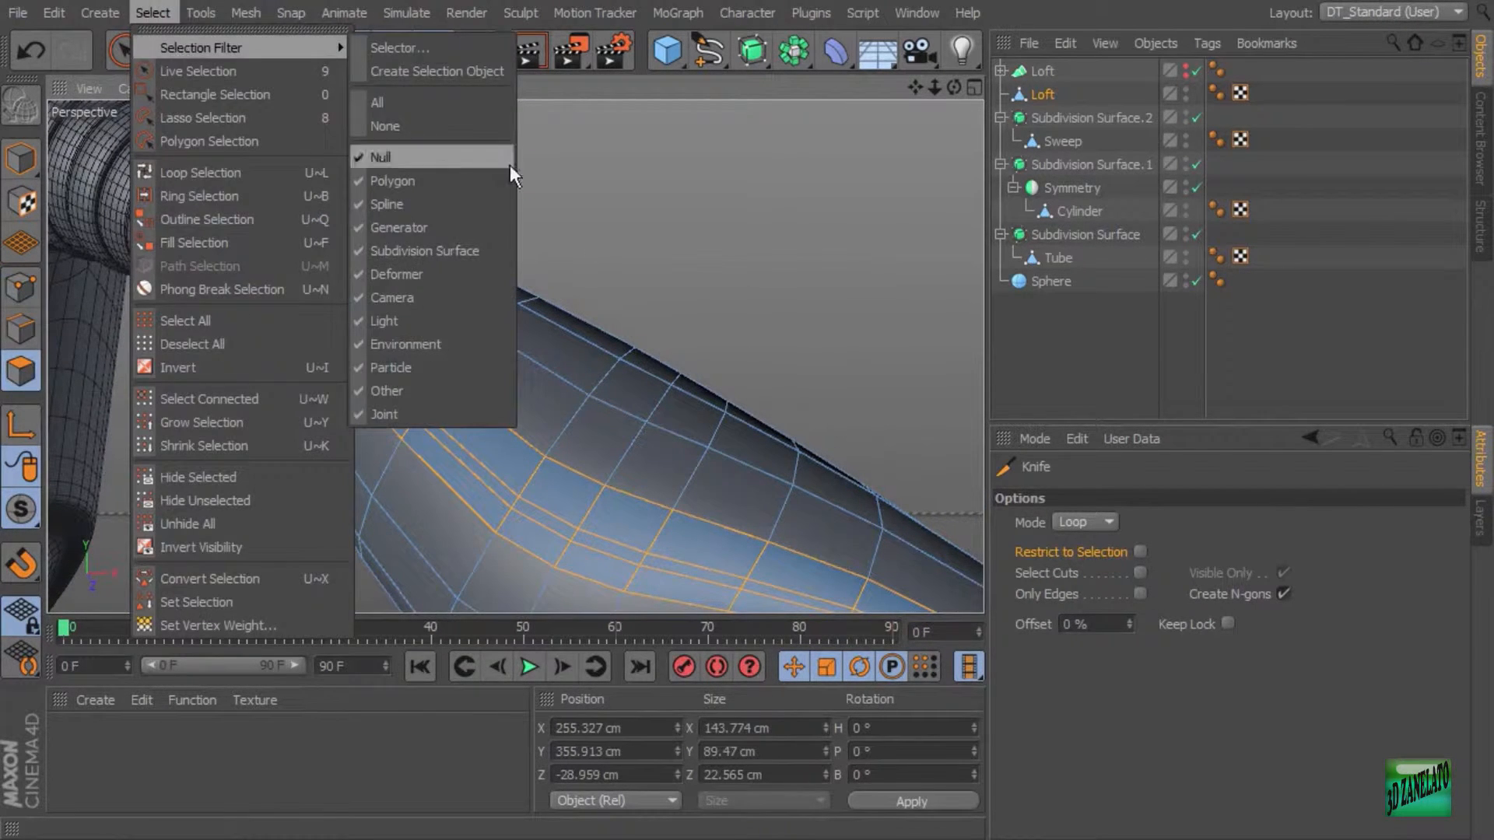
pyautogui.click(705, 297)
pyautogui.keyDown('alt'); pyautogui.moveTo(601, 424); pyautogui.dragTo(560, 390); pyautogui.keyUp('alt')
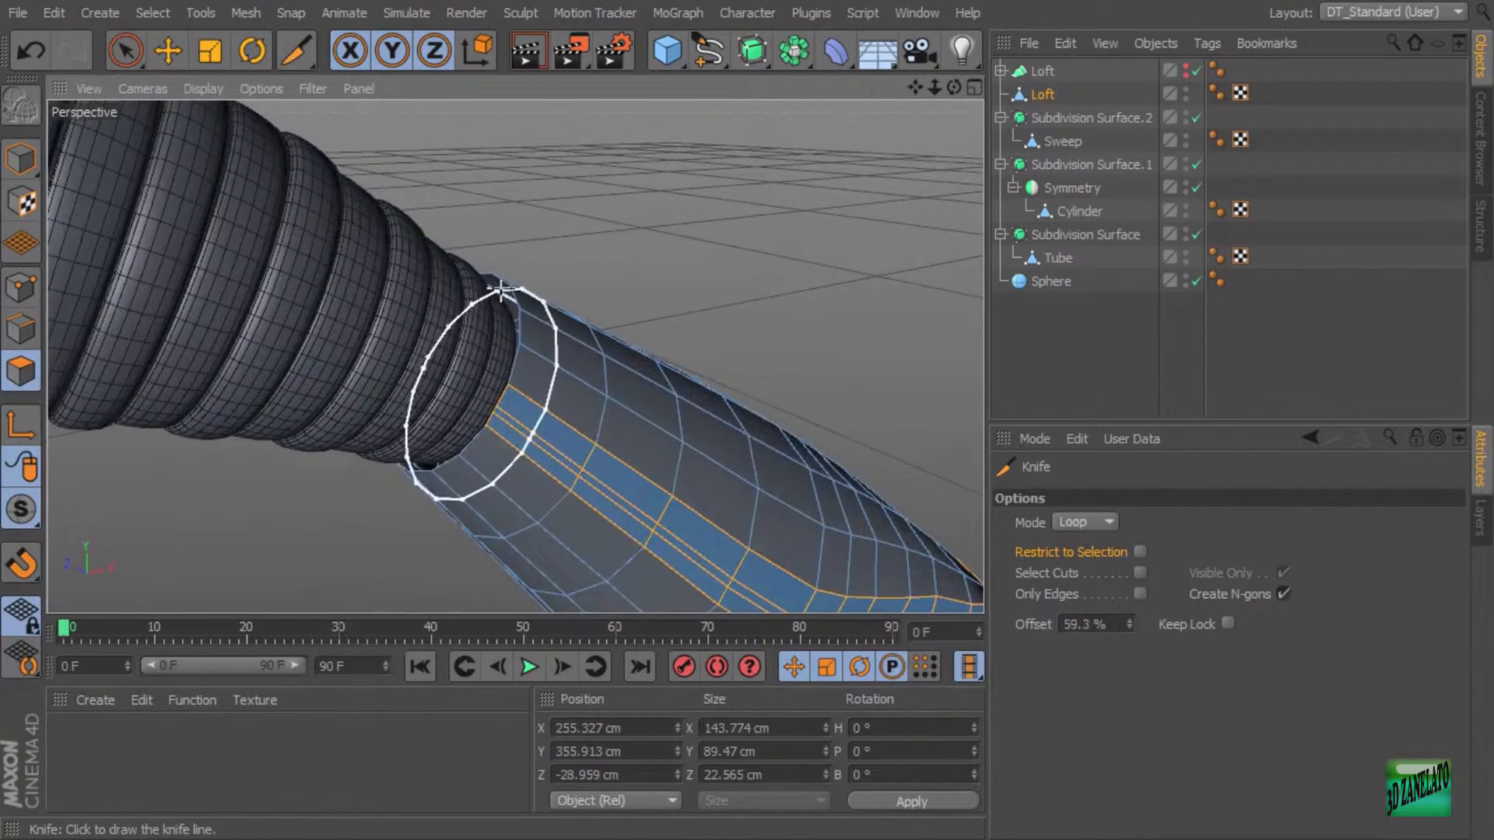
# Step: Select the open boundary edges at the arm's shoulder end using Loop Selection with Select Boundary Loop enabled
pyautogui.click(129, 55)
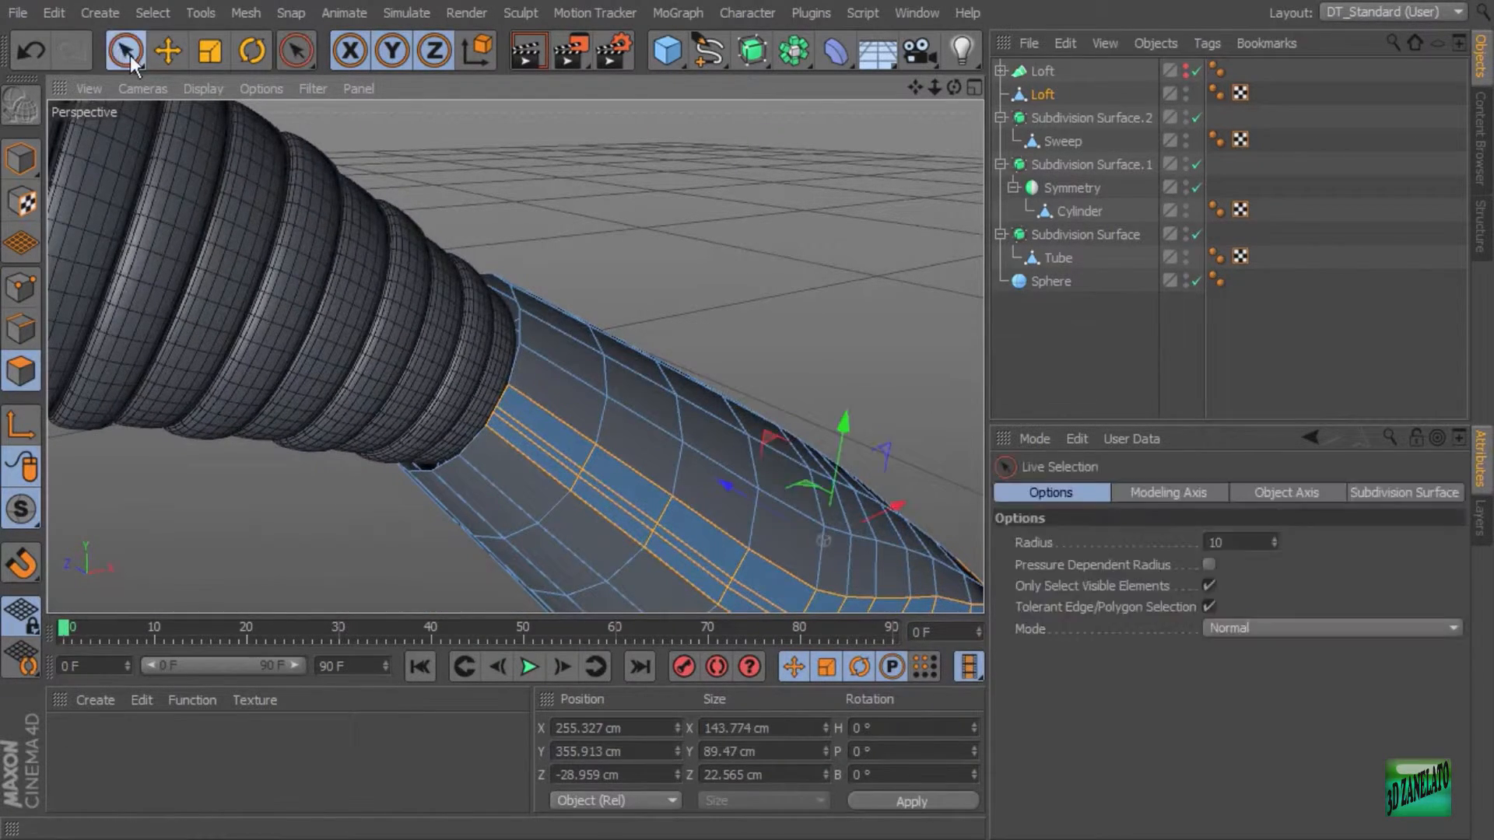
pyautogui.keyDown('alt'); pyautogui.moveTo(516, 315); pyautogui.dragTo(544, 294); pyautogui.keyUp('alt')
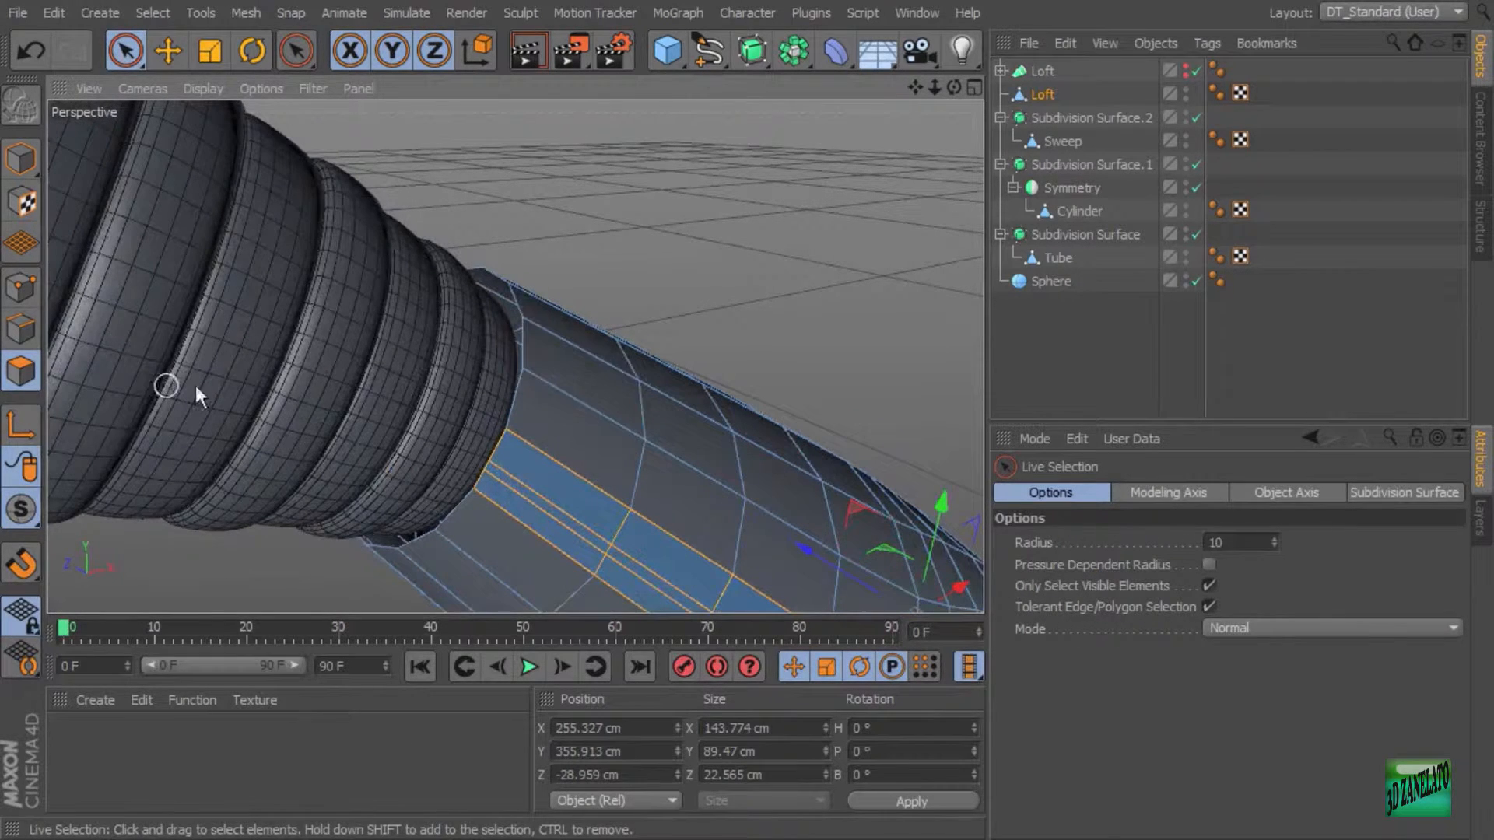
pyautogui.click(21, 329)
pyautogui.click(530, 342)
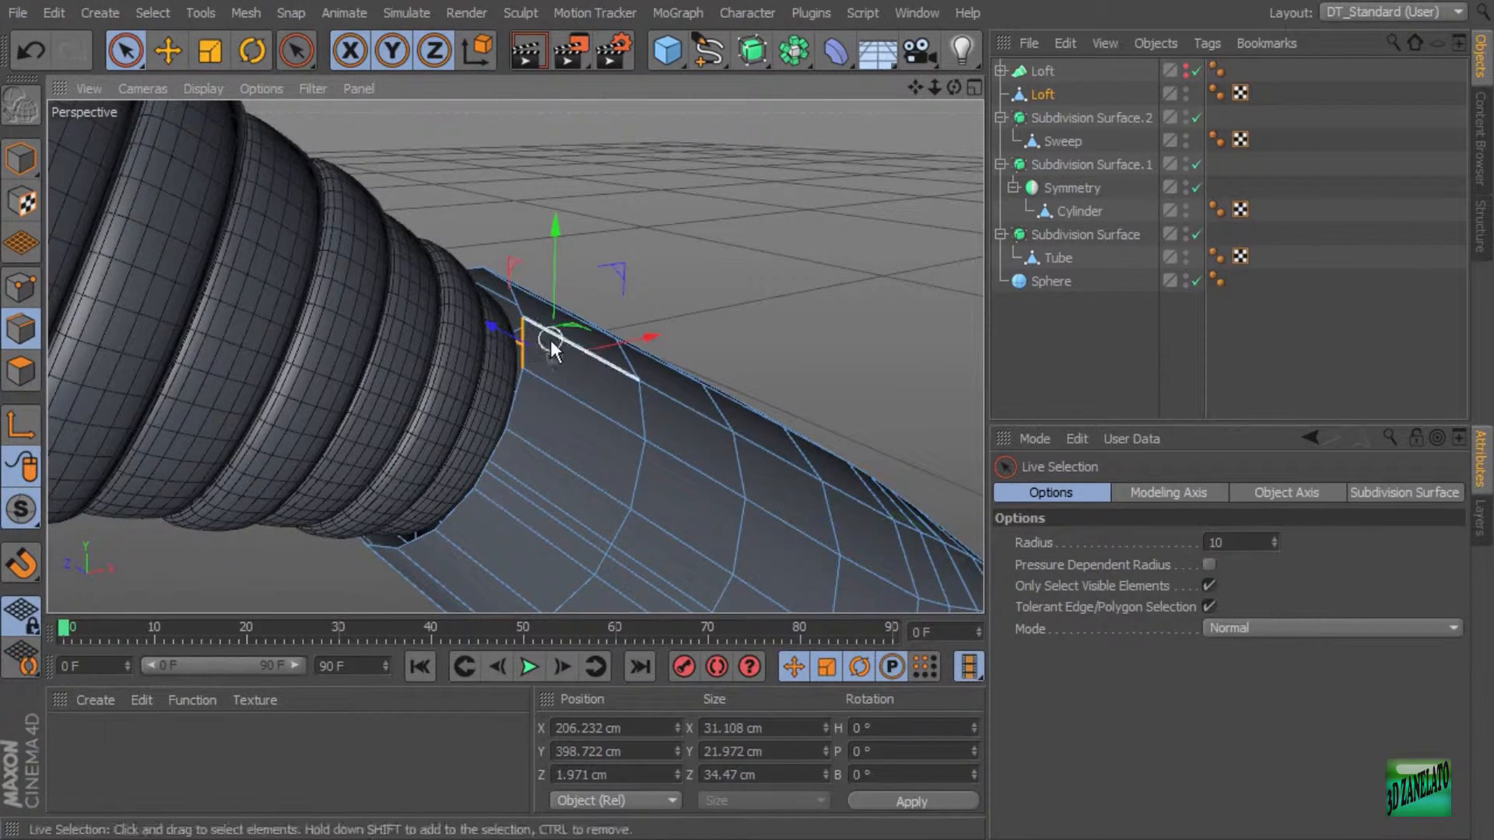
pyautogui.click(153, 13)
pyautogui.click(187, 172)
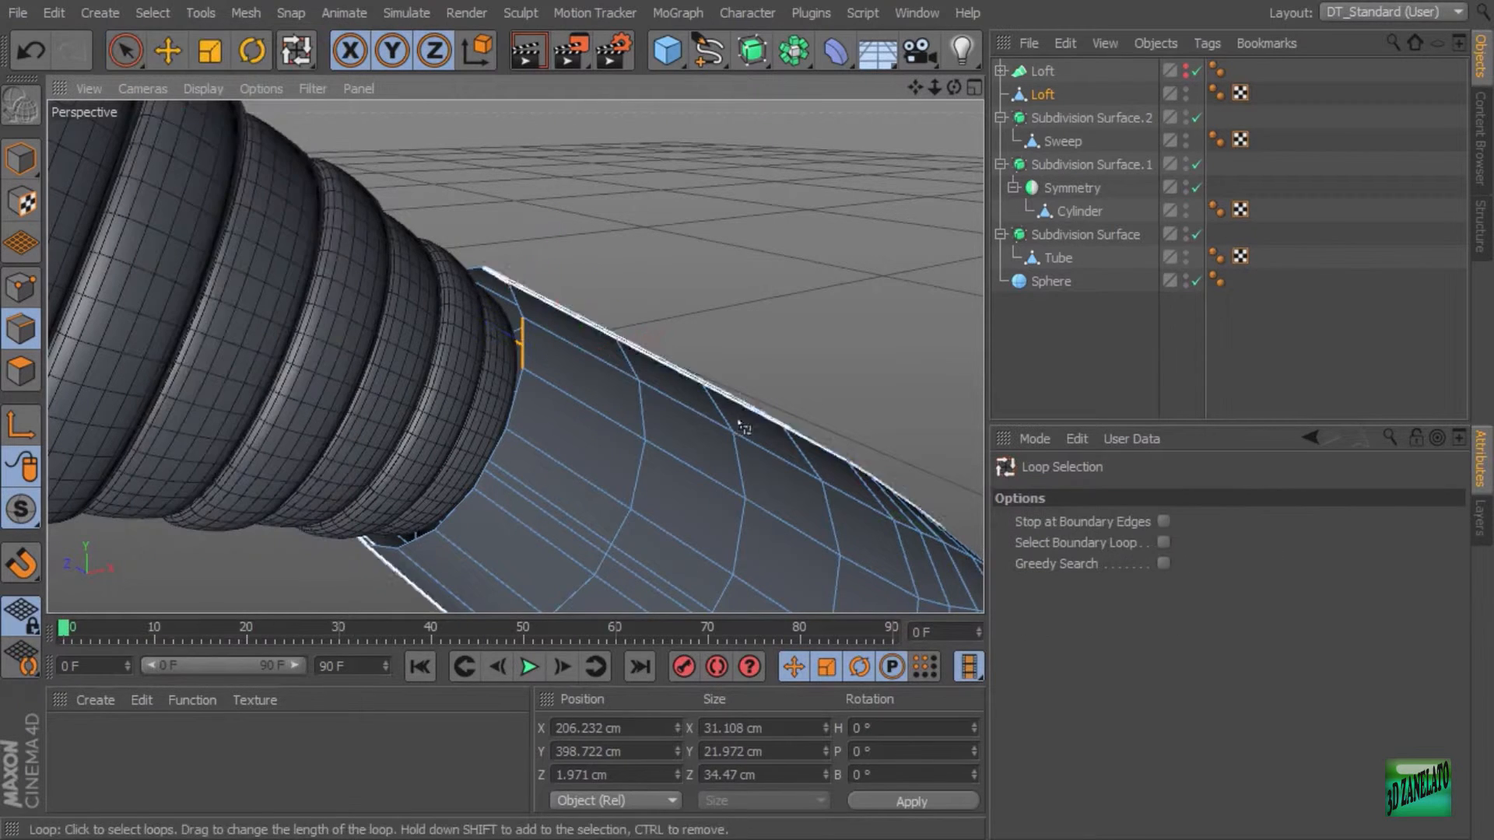
pyautogui.click(1163, 543)
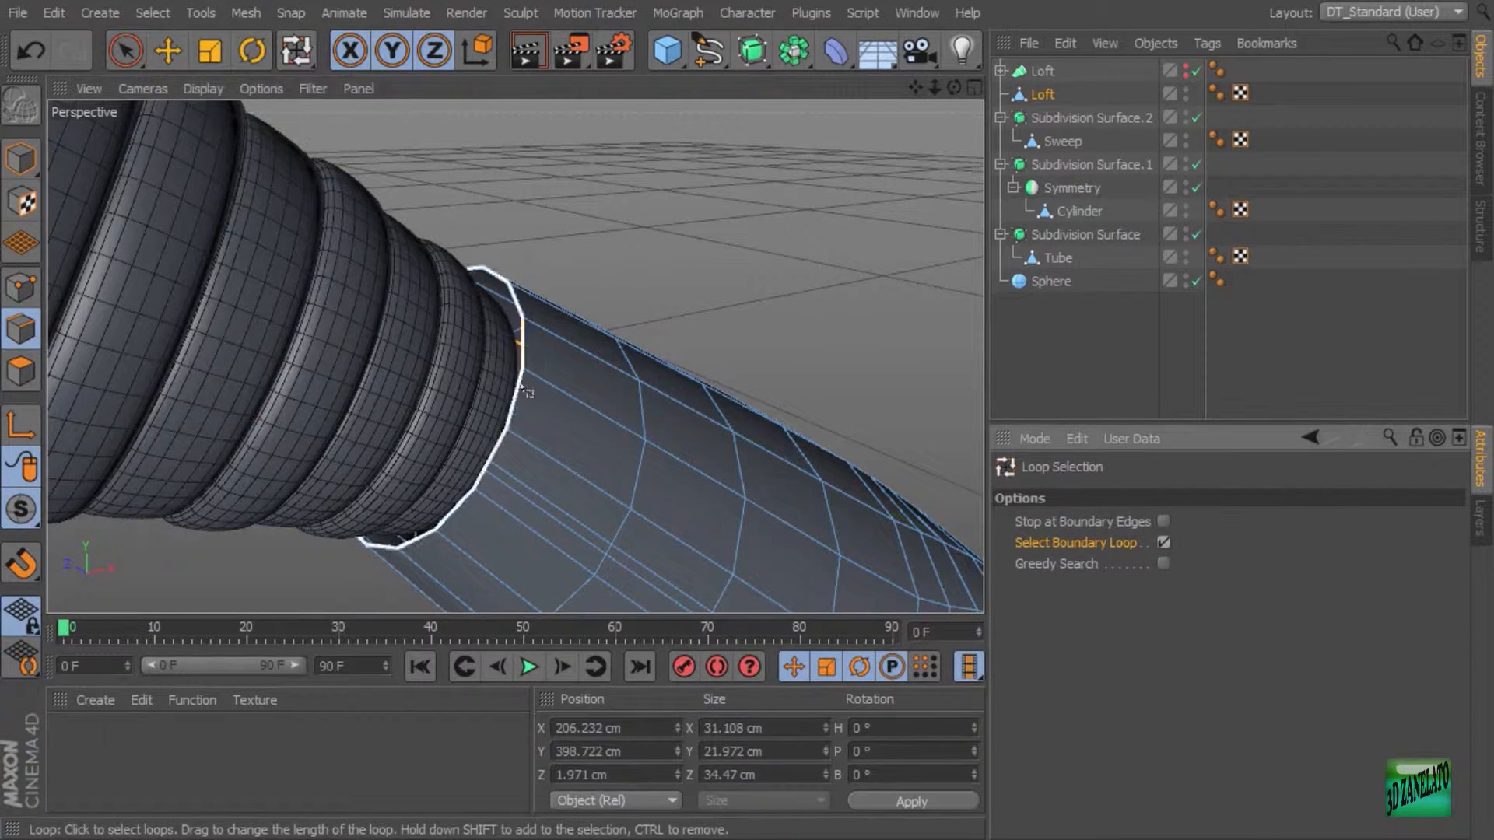
pyautogui.click(514, 391)
# Step: Extrude the selected boundary edges with an offset of -3.7 cm and an edge angle of 90°
pyautogui.rightClick(708, 231)
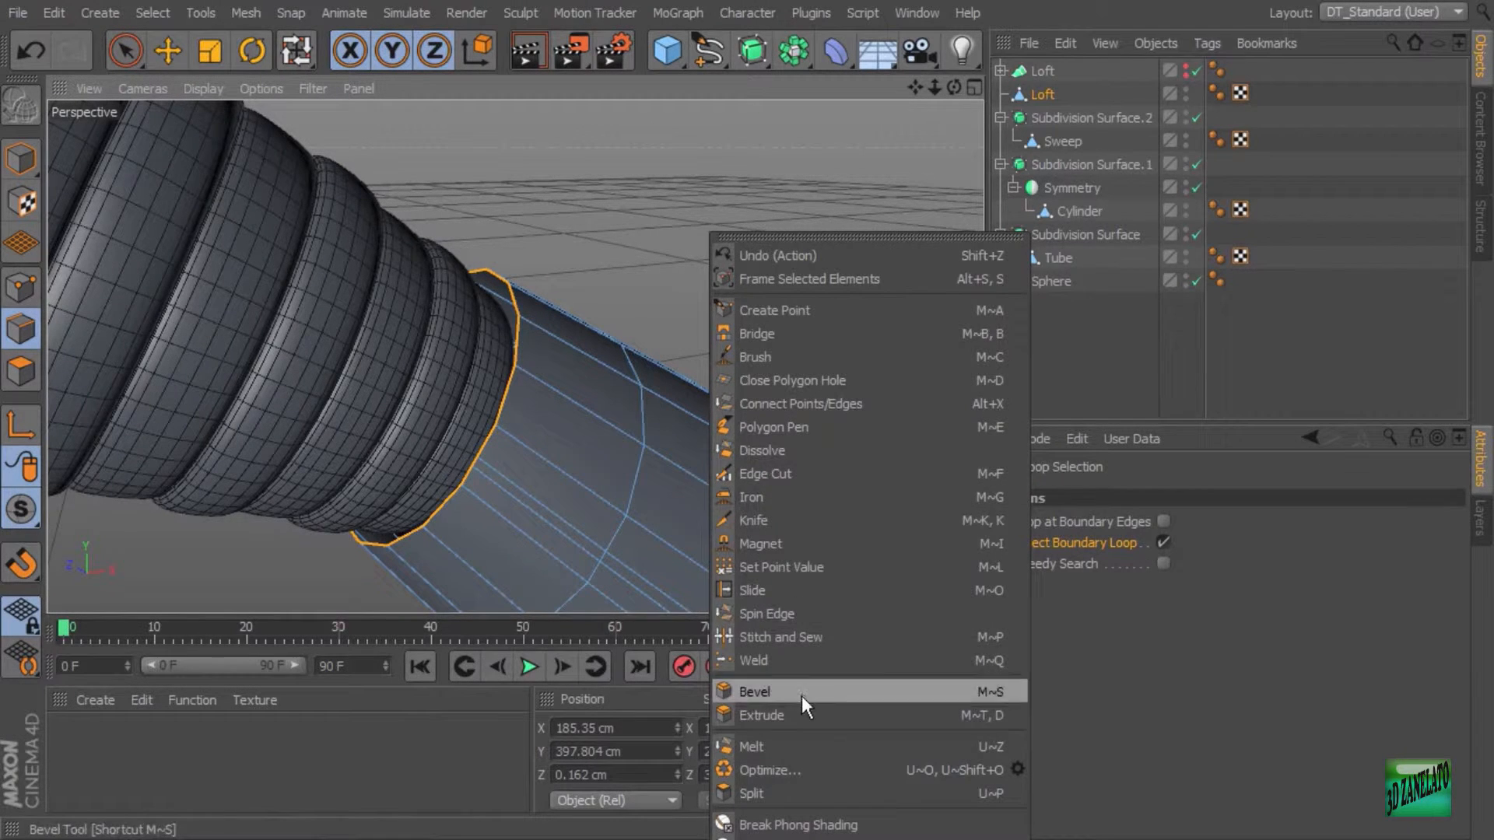
pyautogui.click(779, 716)
pyautogui.moveTo(646, 506); pyautogui.dragTo(607, 508)
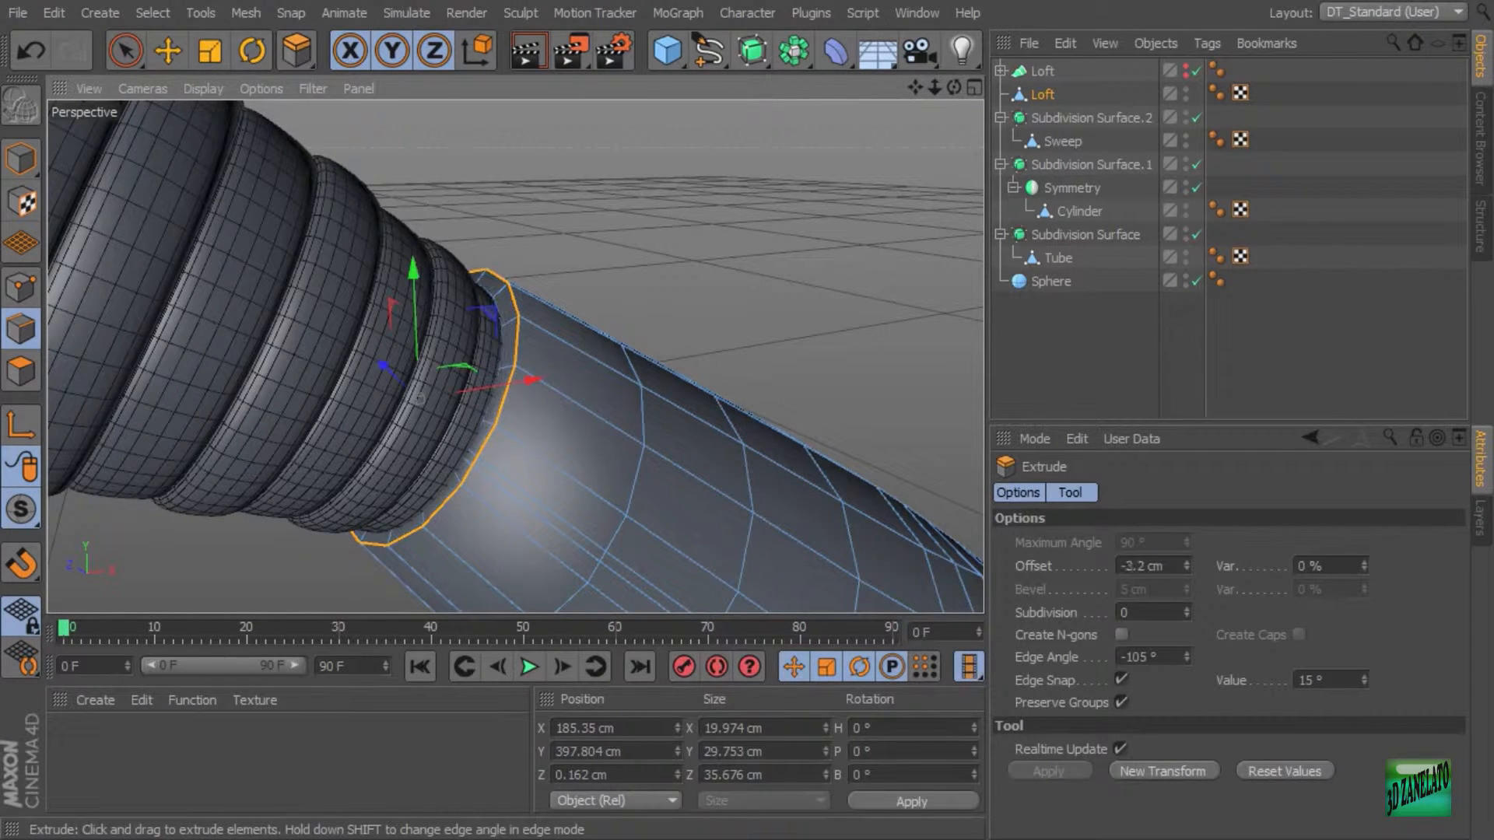
pyautogui.click(1148, 657)
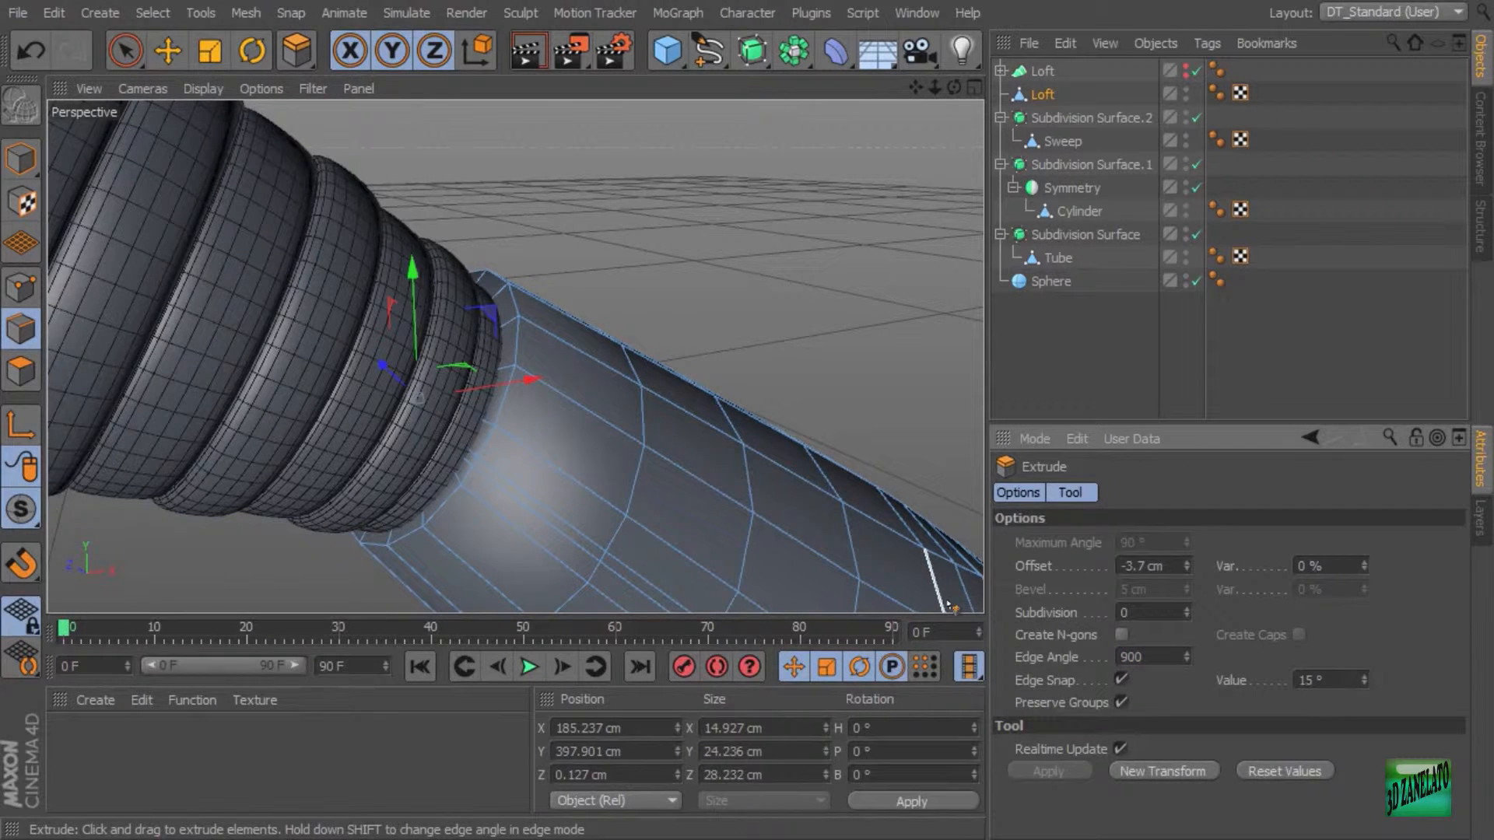
pyautogui.write('98')
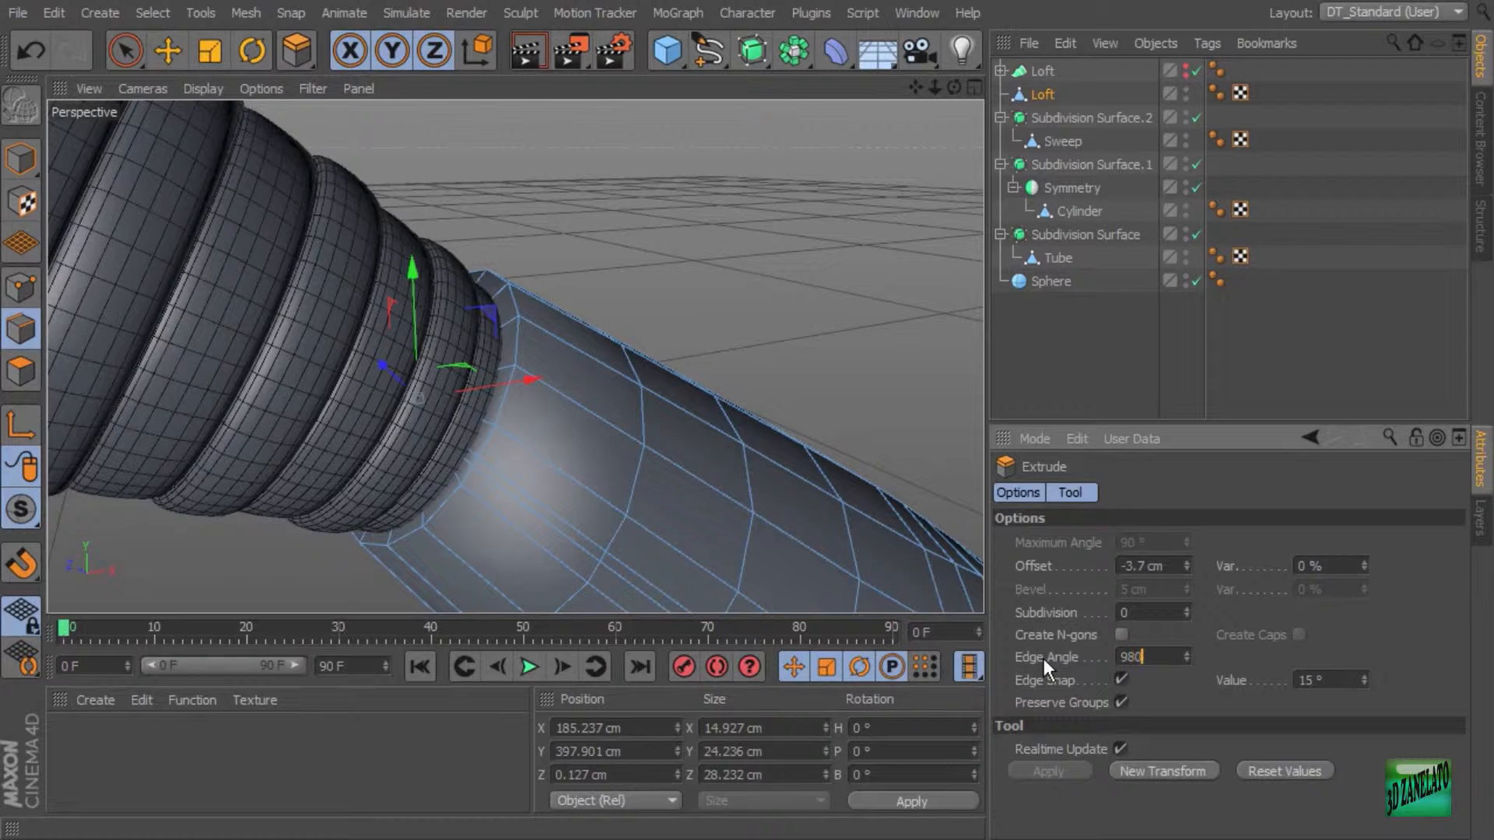
pyautogui.press('BackSpace')
pyautogui.write('0')
pyautogui.press('Return')
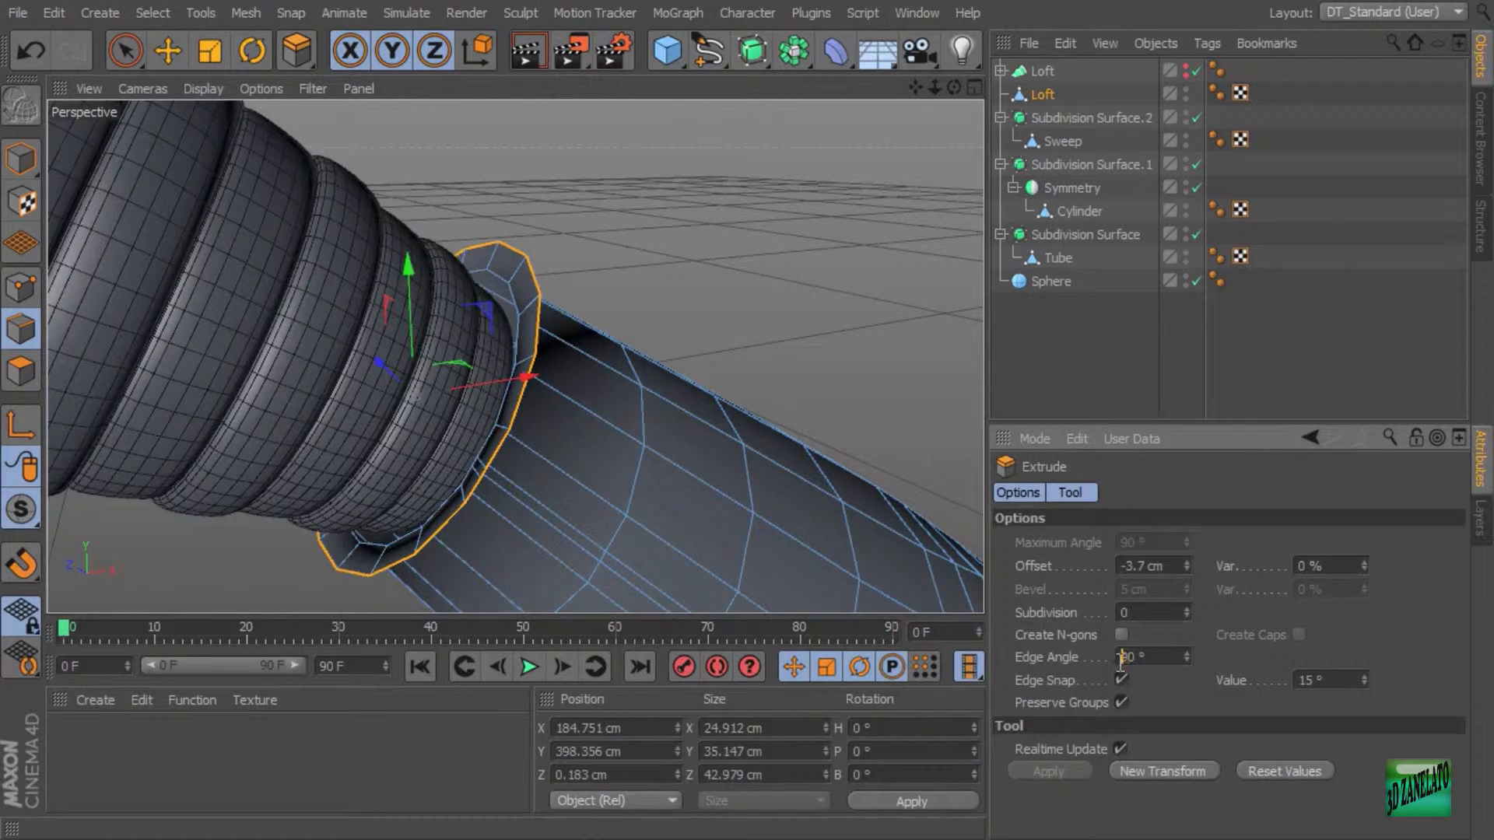
# Step: Set the edge angle of the rim extrusion at the shoulder opening to -90°
pyautogui.write('-')
pyautogui.press('Return')
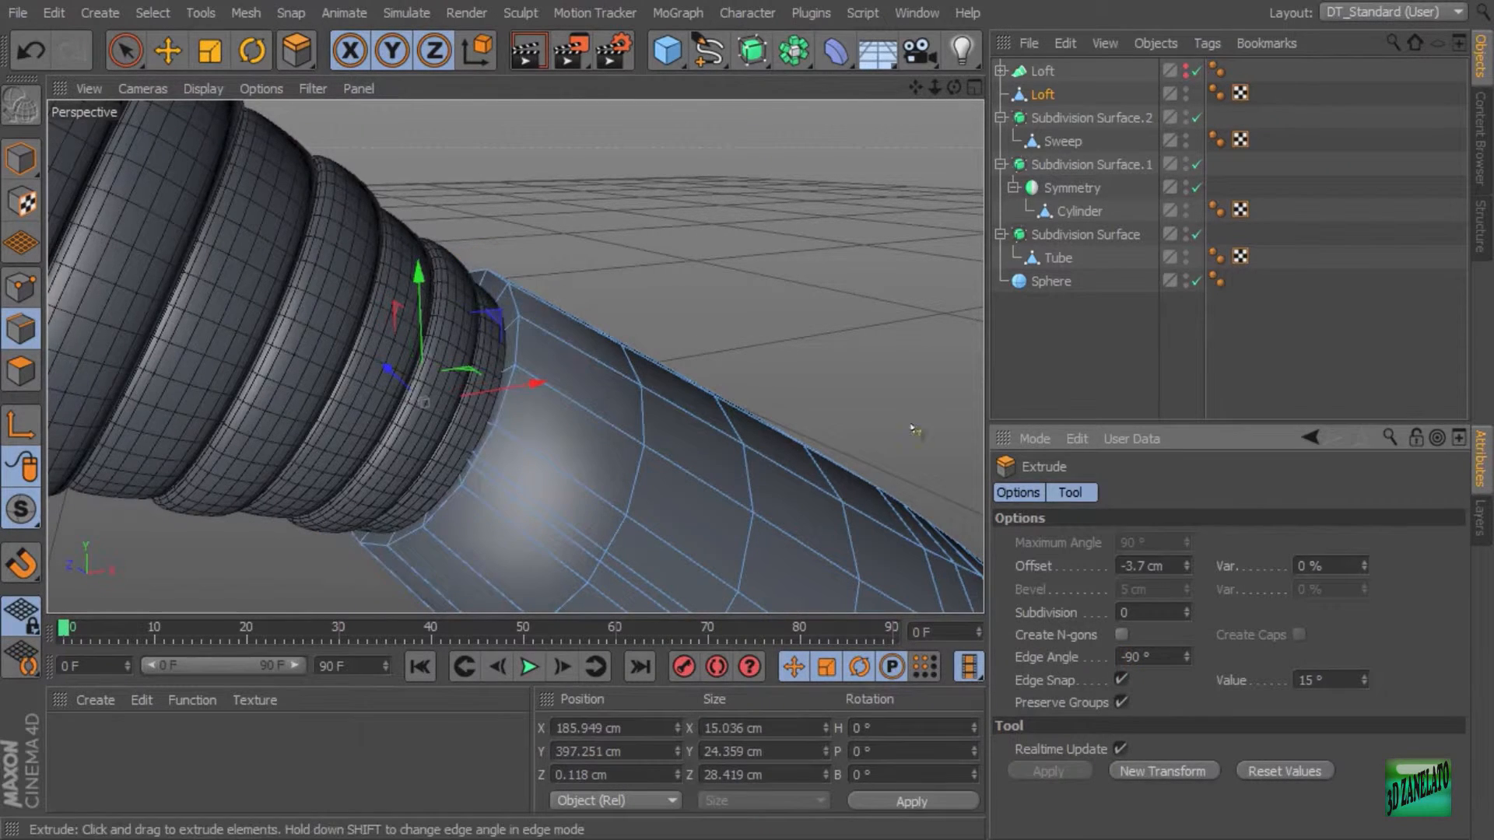
pyautogui.moveTo(663, 321)
pyautogui.keyDown('alt'); pyautogui.mouseDown()
pyautogui.moveTo(635, 318)
pyautogui.moveTo(643, 335)
pyautogui.mouseUp(); pyautogui.keyUp('alt')
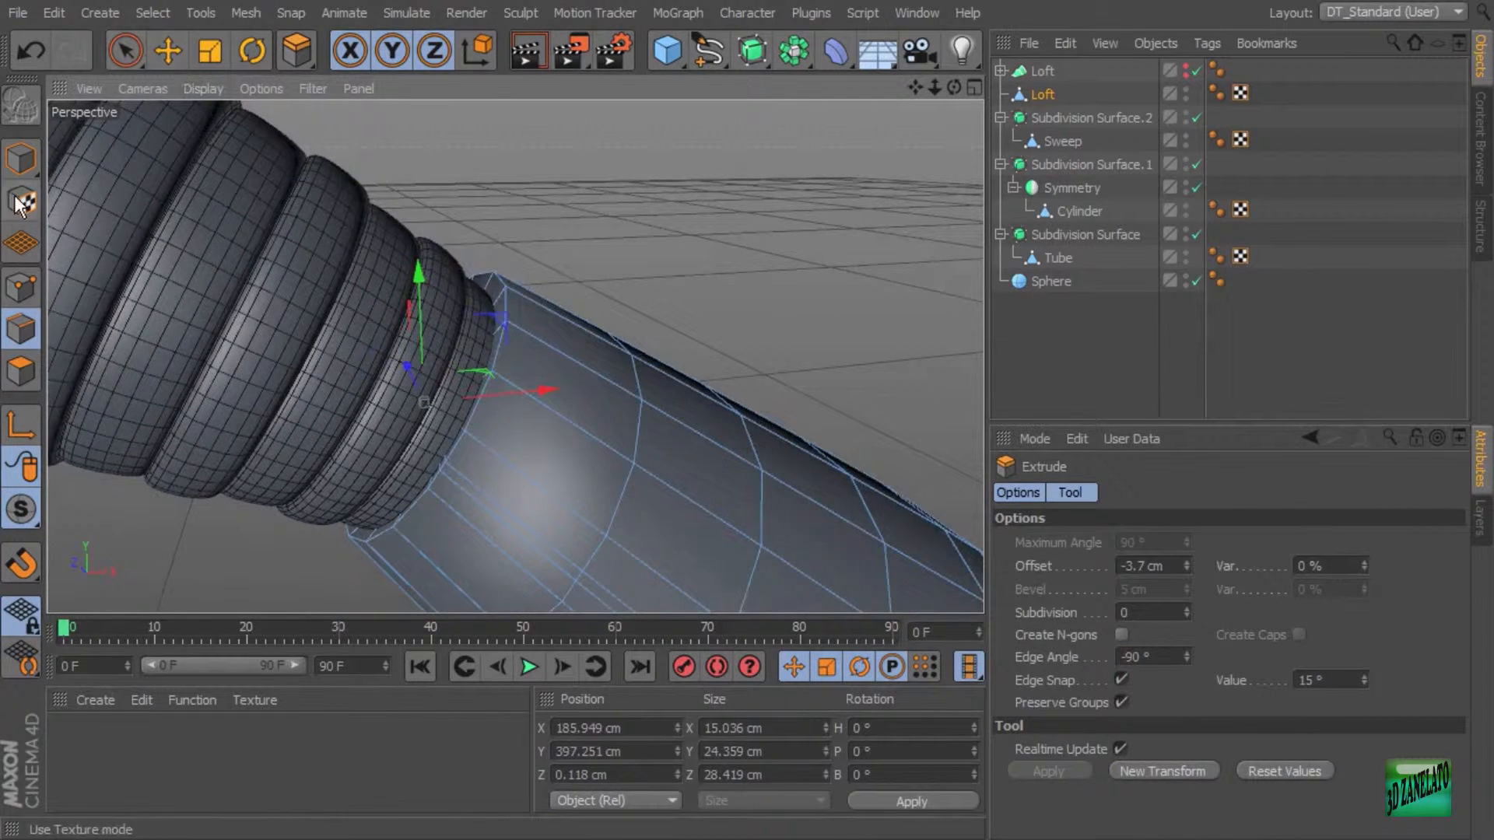
# Step: Cut a Knife loop around the arm close to the rim of its shoulder-side opening
pyautogui.click(21, 160)
pyautogui.rightClick(704, 234)
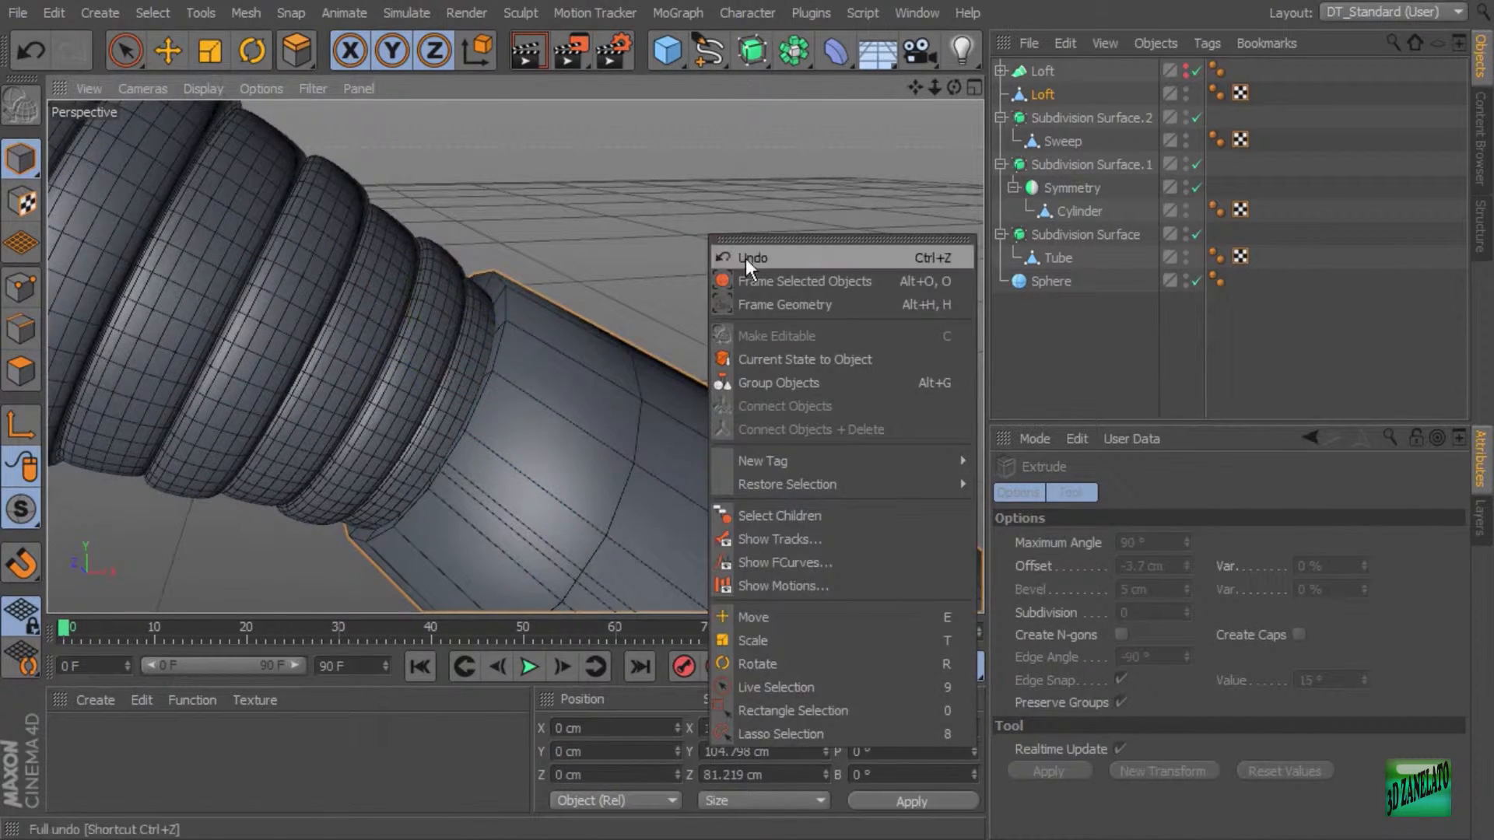
pyautogui.click(22, 372)
pyautogui.rightClick(752, 261)
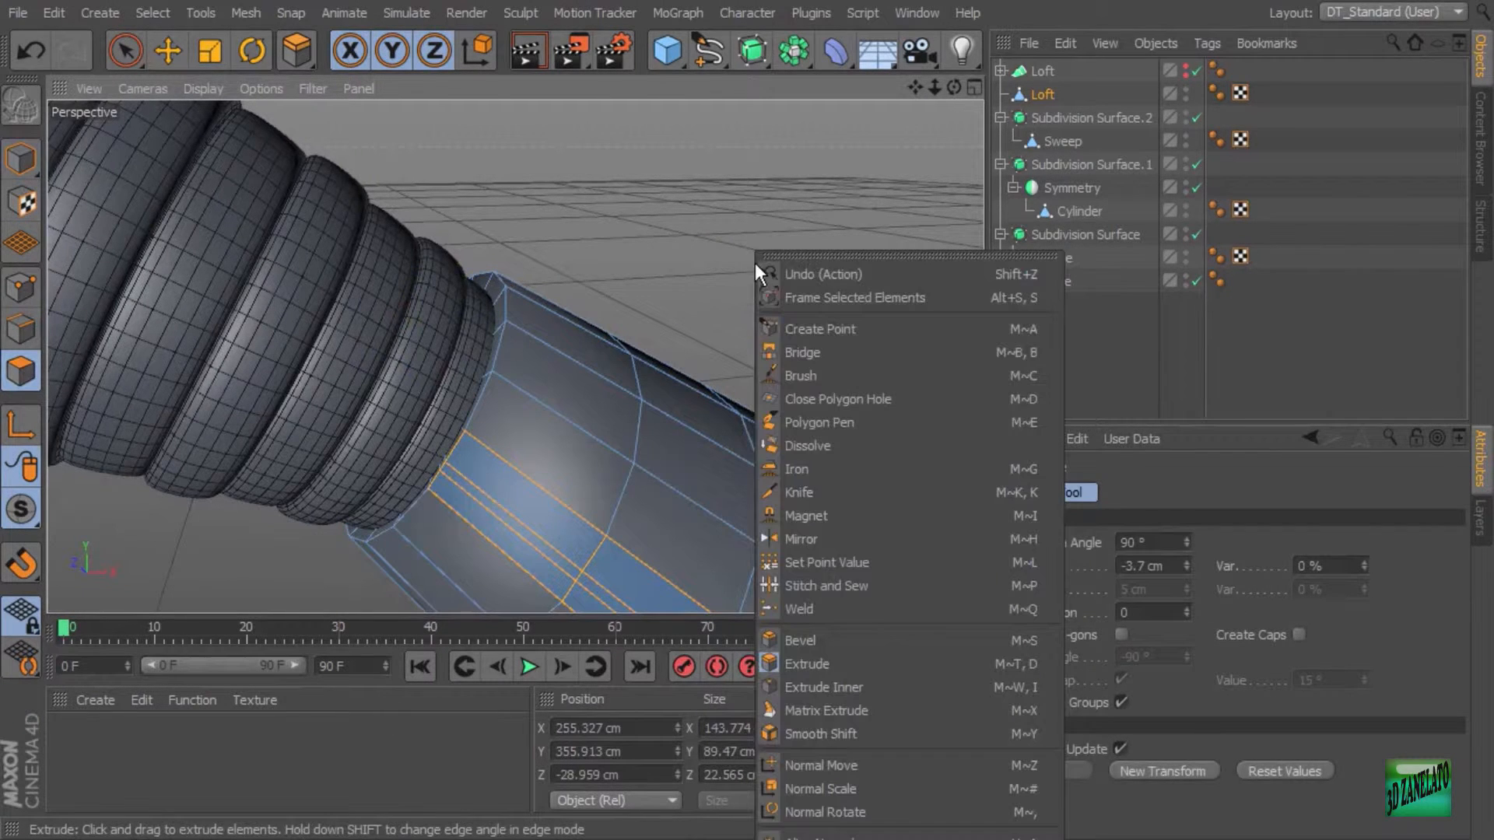
pyautogui.click(796, 492)
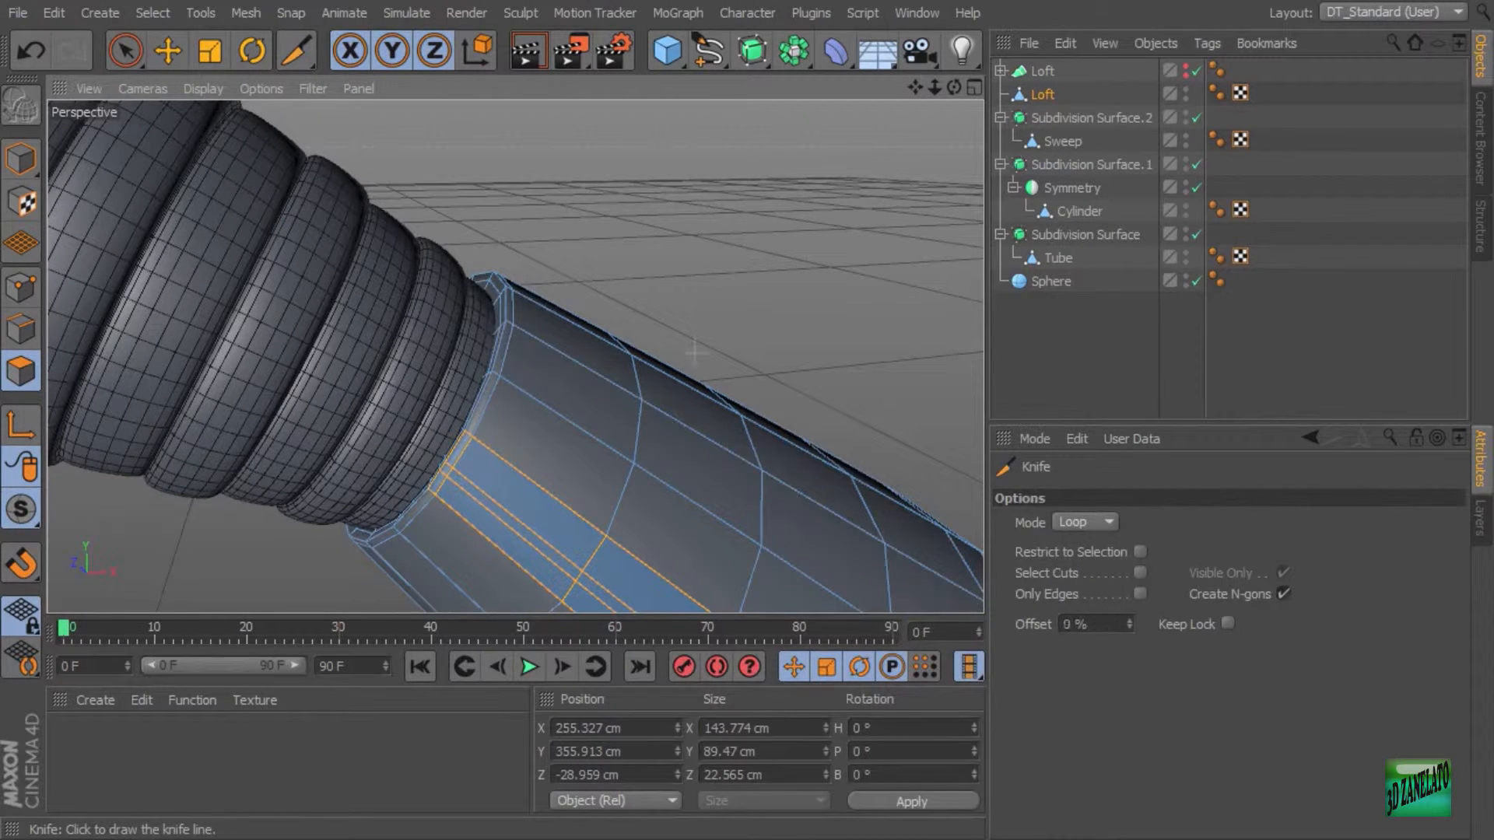
pyautogui.keyDown('alt'); pyautogui.moveTo(694, 353); pyautogui.dragTo(714, 390); pyautogui.keyUp('alt')
pyautogui.keyDown('alt'); pyautogui.moveTo(713, 390); pyautogui.dragTo(578, 259, button='middle'); pyautogui.keyUp('alt')
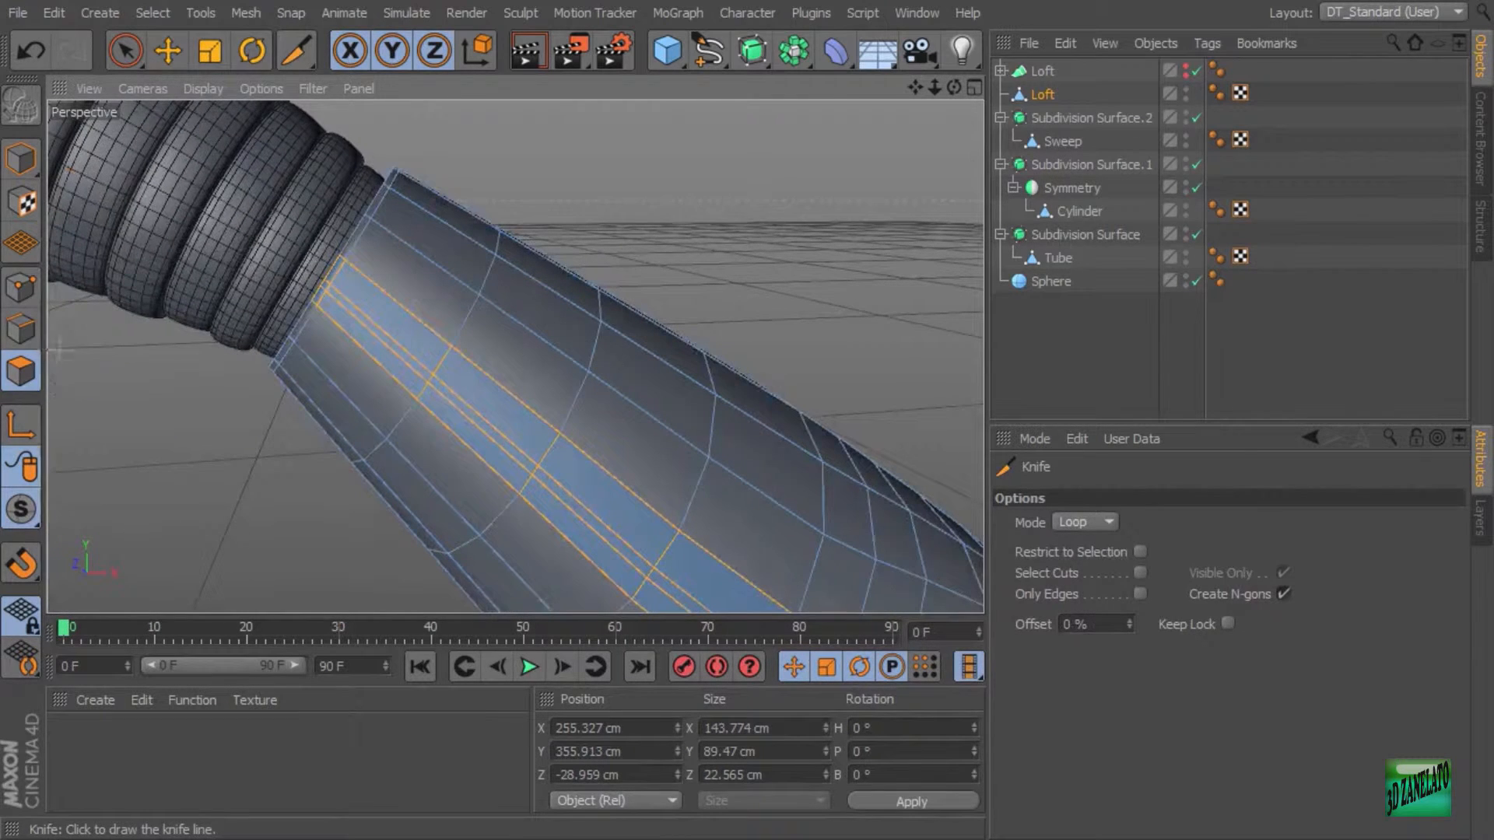
# Step: Try to select the narrow lengthwise polygon strip on the arm using Loop Selection with Select Boundary Loop enabled
pyautogui.click(125, 50)
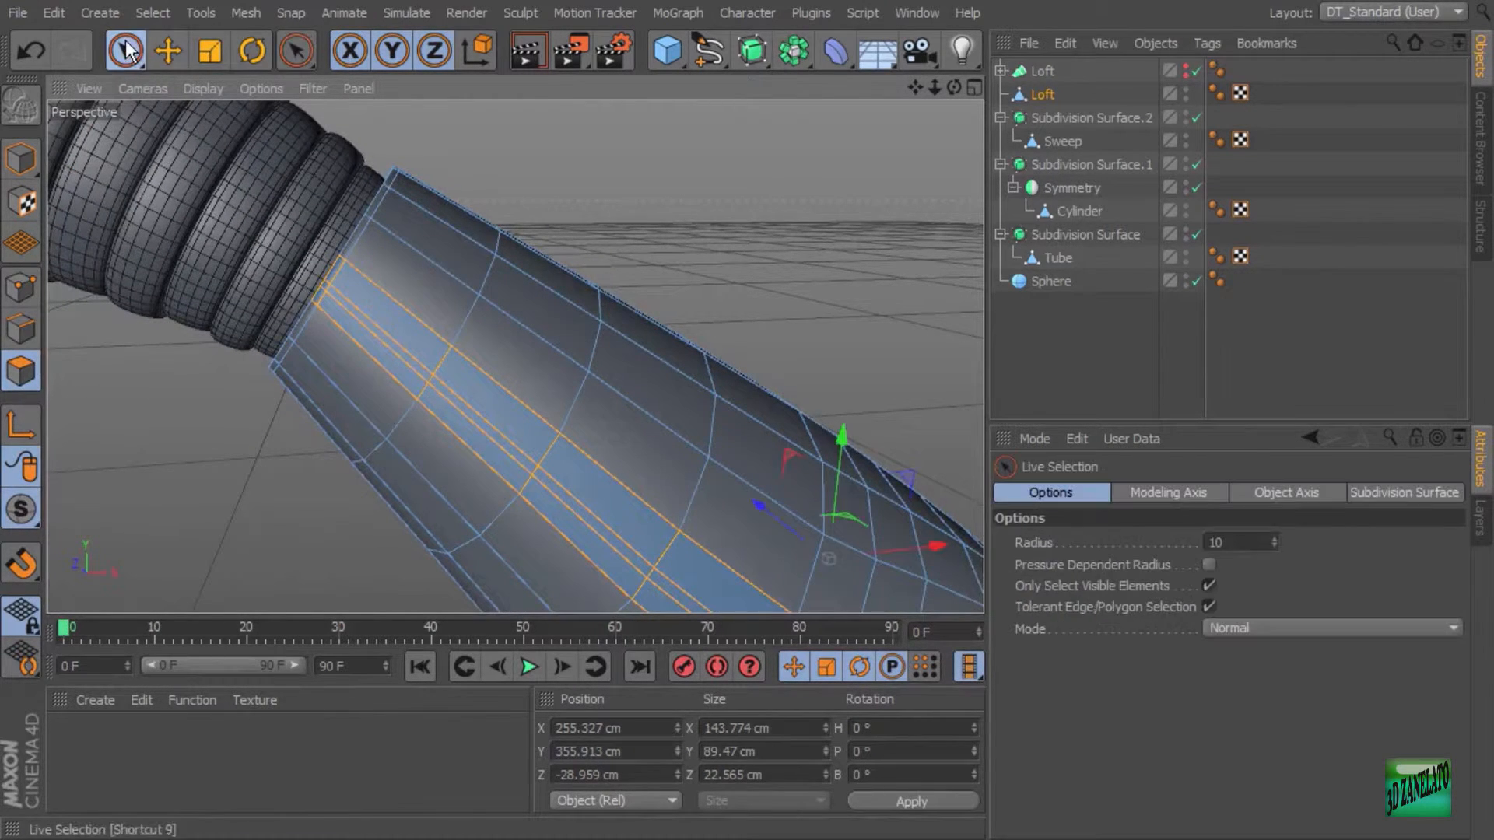
pyautogui.scroll(2, 499, 376)
pyautogui.scroll(2, 498, 366)
pyautogui.click(154, 13)
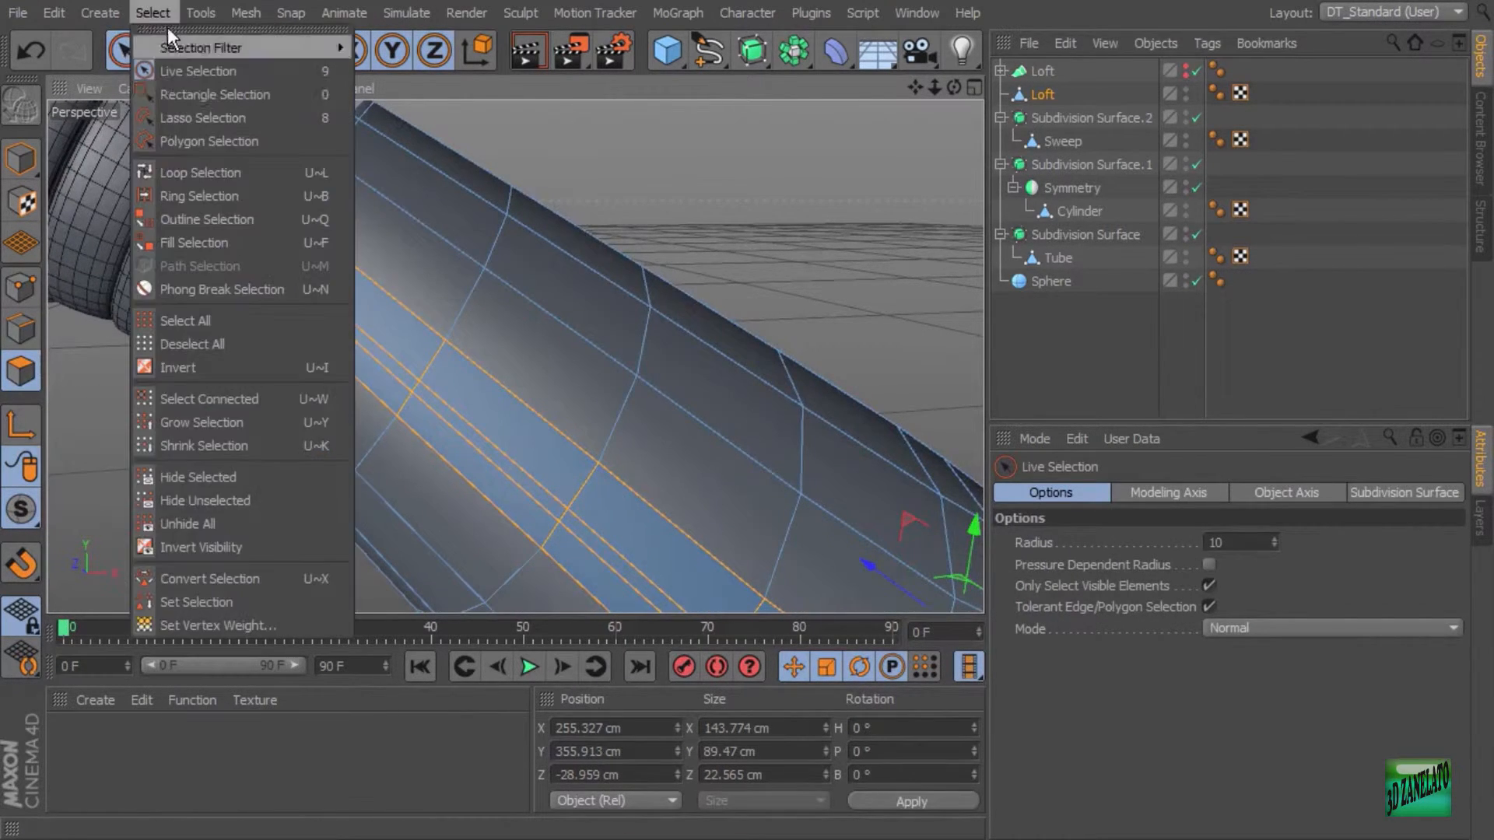
pyautogui.click(246, 172)
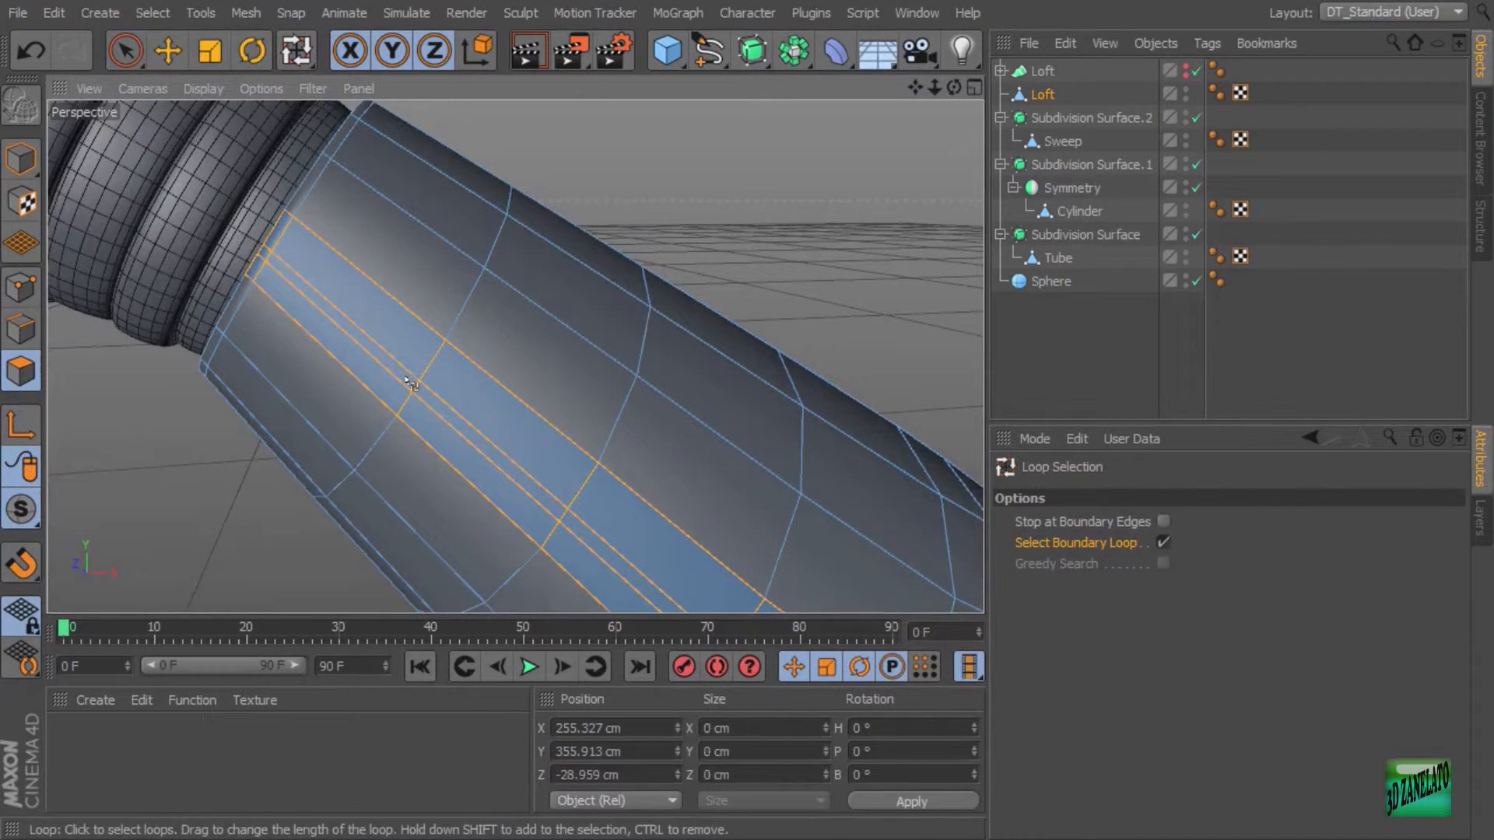
pyautogui.click(406, 378)
pyautogui.click(1043, 94)
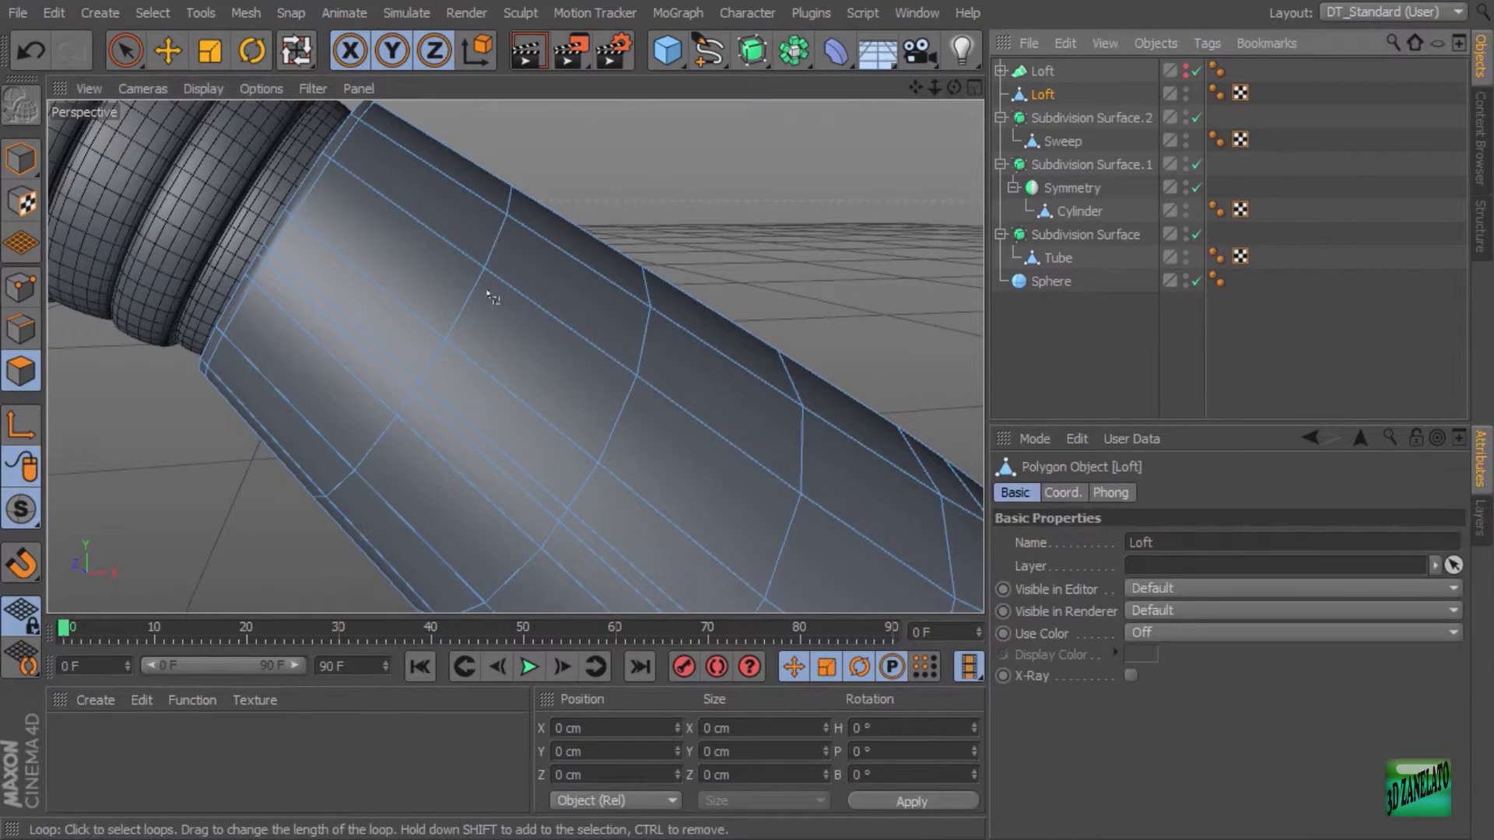
# Step: Try to pick the narrow strip's polygons near the arm's bulge with Live Selection
pyautogui.keyDown('alt'); pyautogui.moveTo(490, 384); pyautogui.dragTo(526, 381, button='middle'); pyautogui.keyUp('alt')
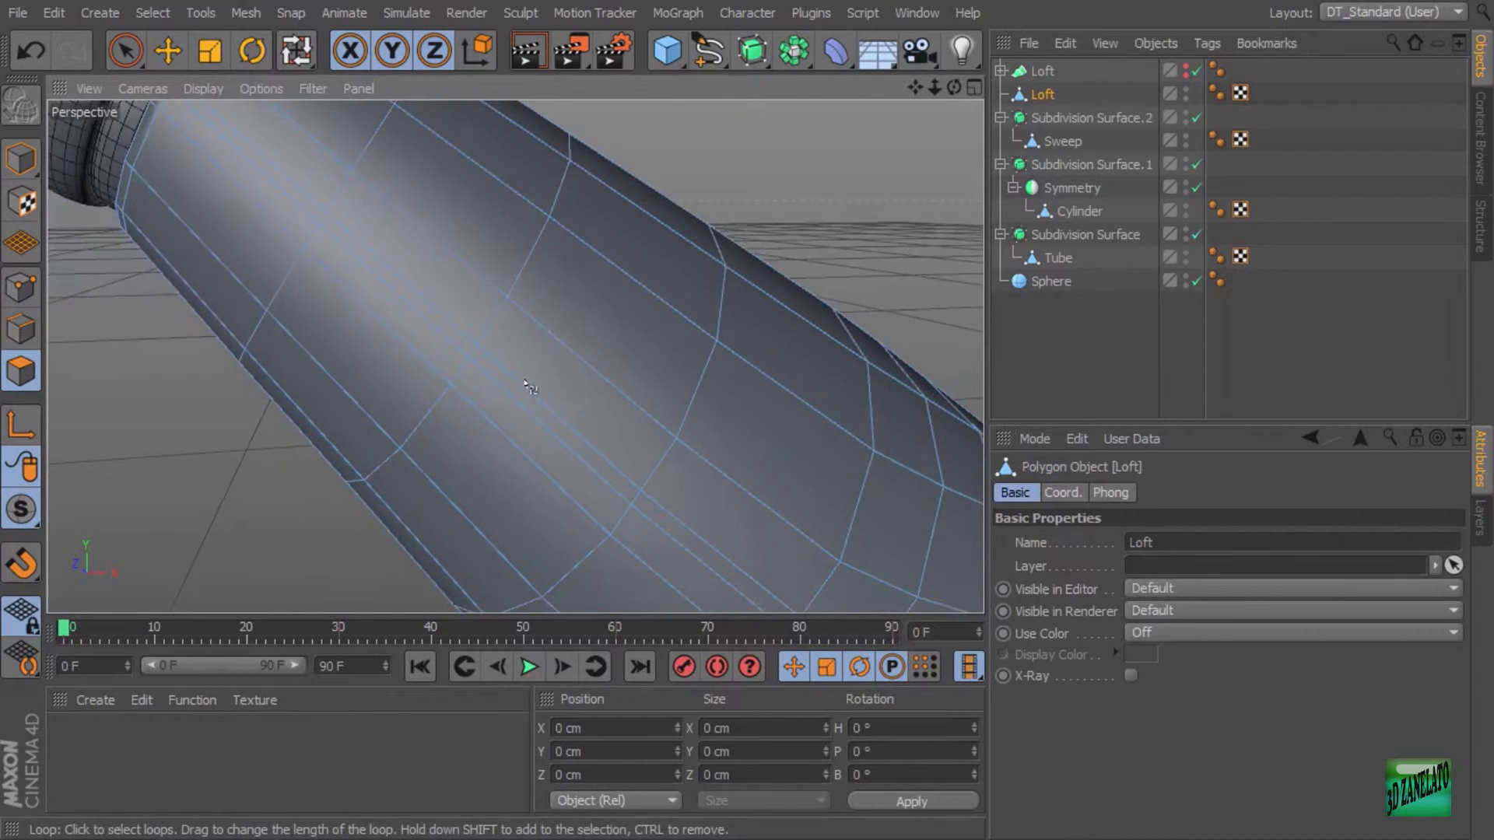
pyautogui.moveTo(603, 476)
pyautogui.keyDown('alt'); pyautogui.mouseDown(button='middle')
pyautogui.moveTo(582, 318)
pyautogui.moveTo(595, 296)
pyautogui.moveTo(517, 357)
pyautogui.moveTo(520, 420)
pyautogui.mouseUp(button='middle'); pyautogui.keyUp('alt')
pyautogui.click(128, 51)
pyautogui.moveTo(526, 346); pyautogui.dragTo(554, 400)
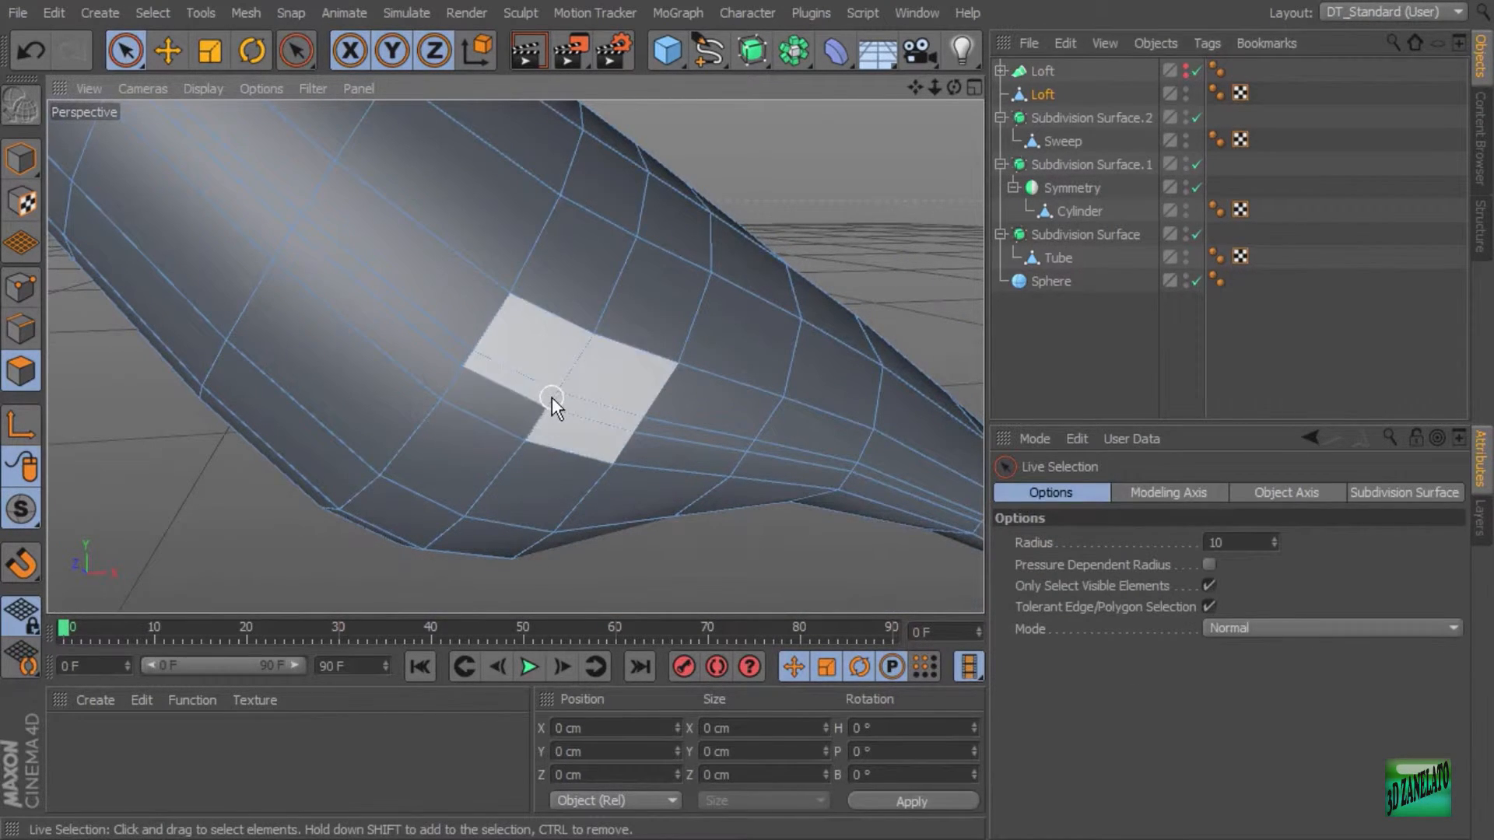
# Step: Select the narrow lengthwise polygon loop along the arm using Loop Selection with Select Boundary Loop disabled
pyautogui.click(154, 13)
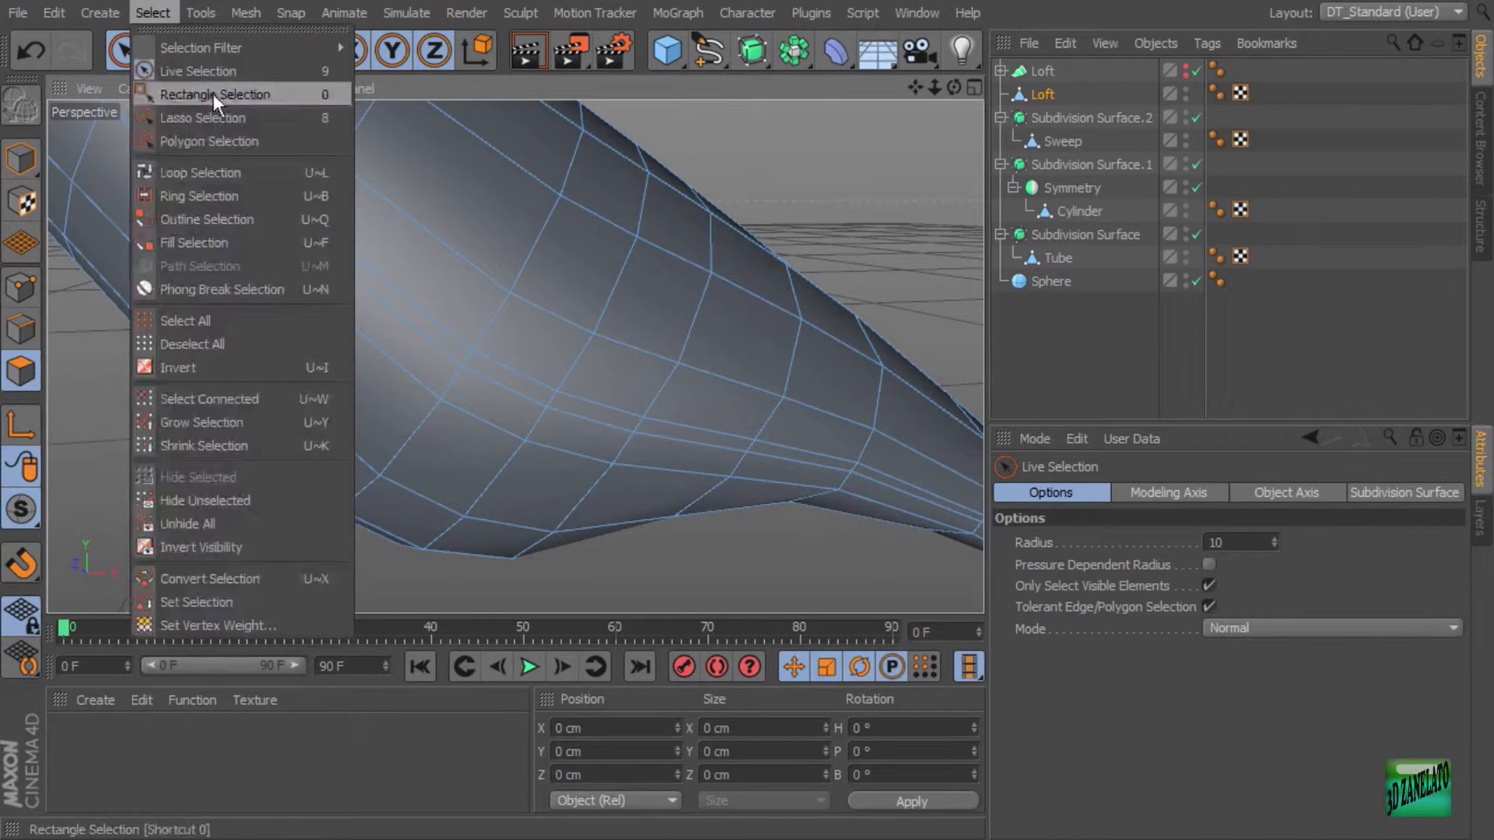
pyautogui.click(227, 171)
pyautogui.scroll(5, 443, 350)
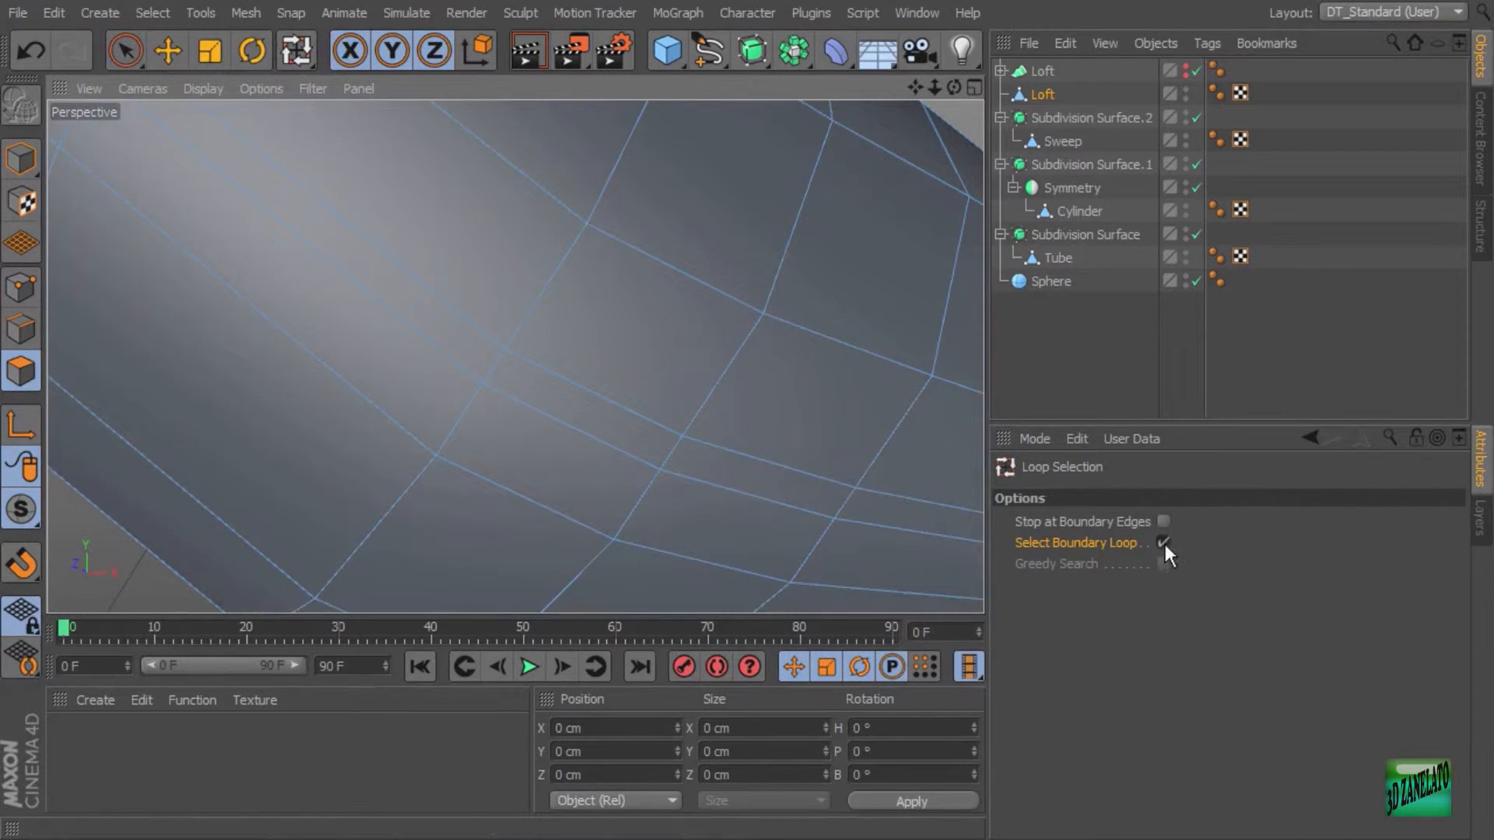
pyautogui.click(1164, 542)
pyautogui.click(498, 366)
pyautogui.scroll(-5, 683, 394)
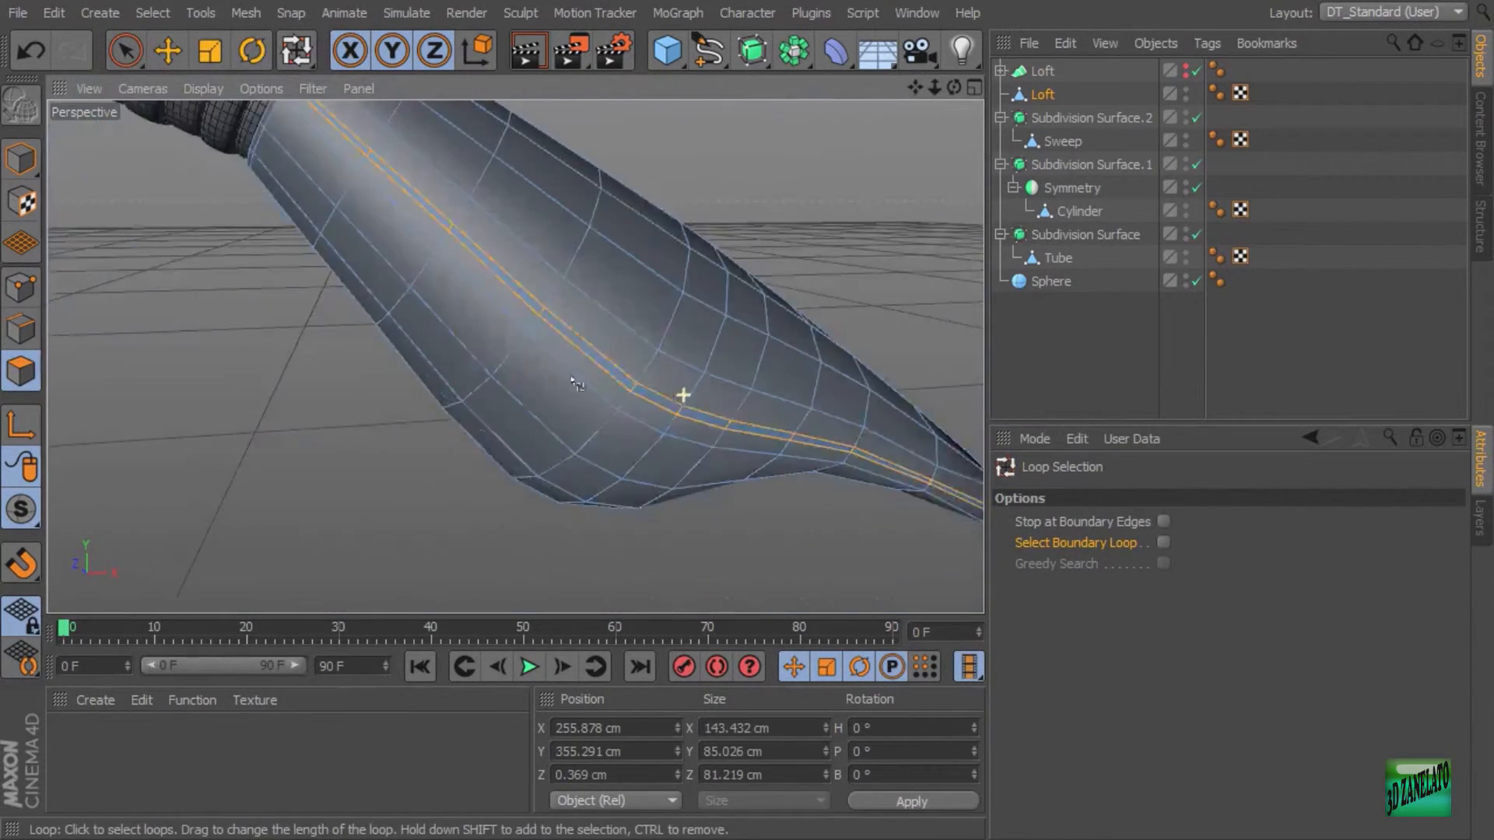
# Step: Extrude the selected narrow polygon strip along the arm with an offset of about 0.95 cm
pyautogui.moveTo(683, 394)
pyautogui.keyDown('alt'); pyautogui.mouseDown()
pyautogui.moveTo(637, 303)
pyautogui.moveTo(750, 190)
pyautogui.mouseUp(); pyautogui.keyUp('alt')
pyautogui.rightClick(766, 186)
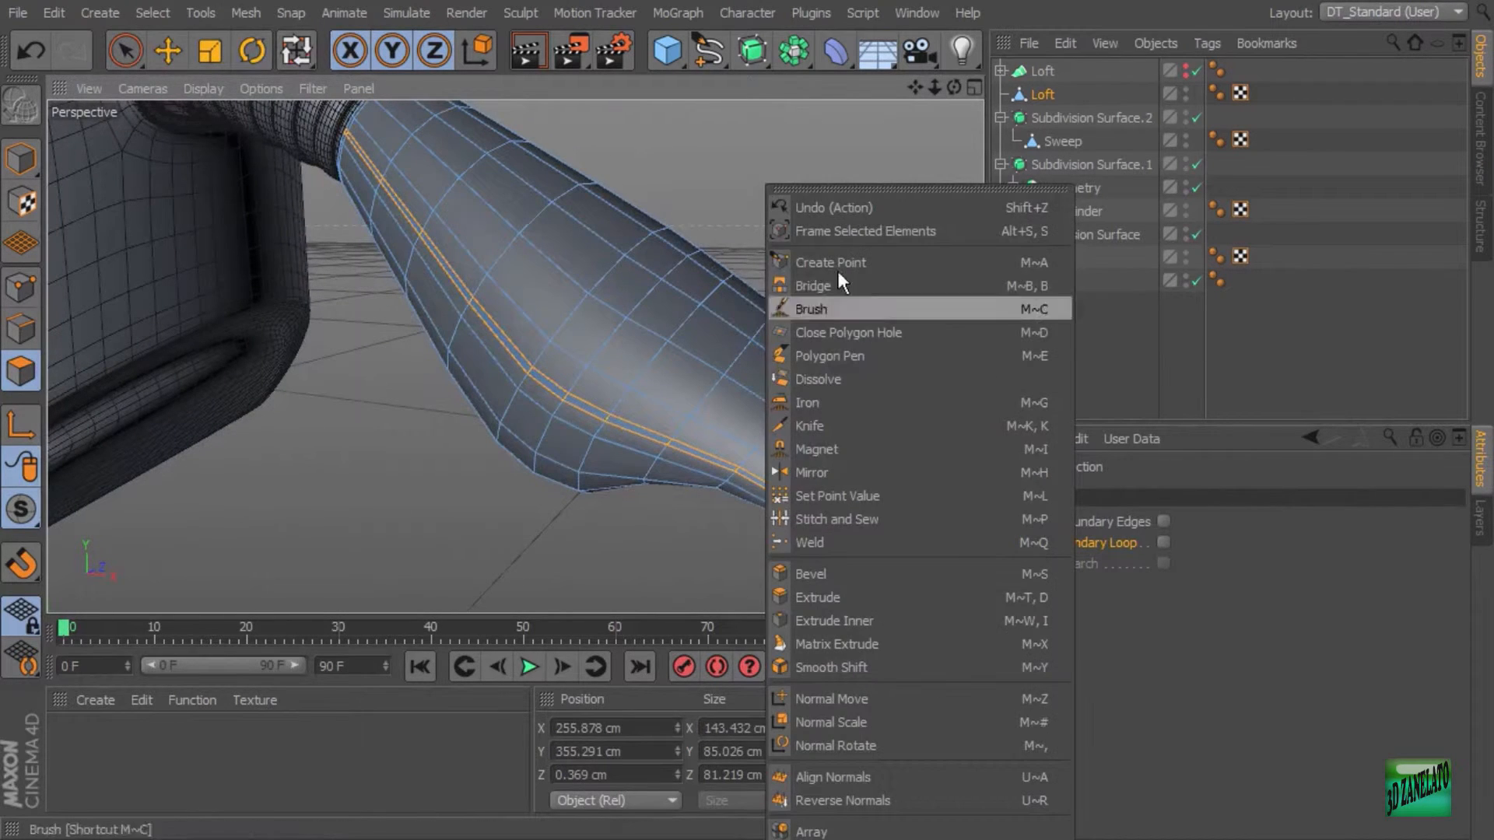
pyautogui.click(876, 597)
pyautogui.scroll(6, 667, 443)
pyautogui.moveTo(642, 345); pyautogui.dragTo(660, 345)
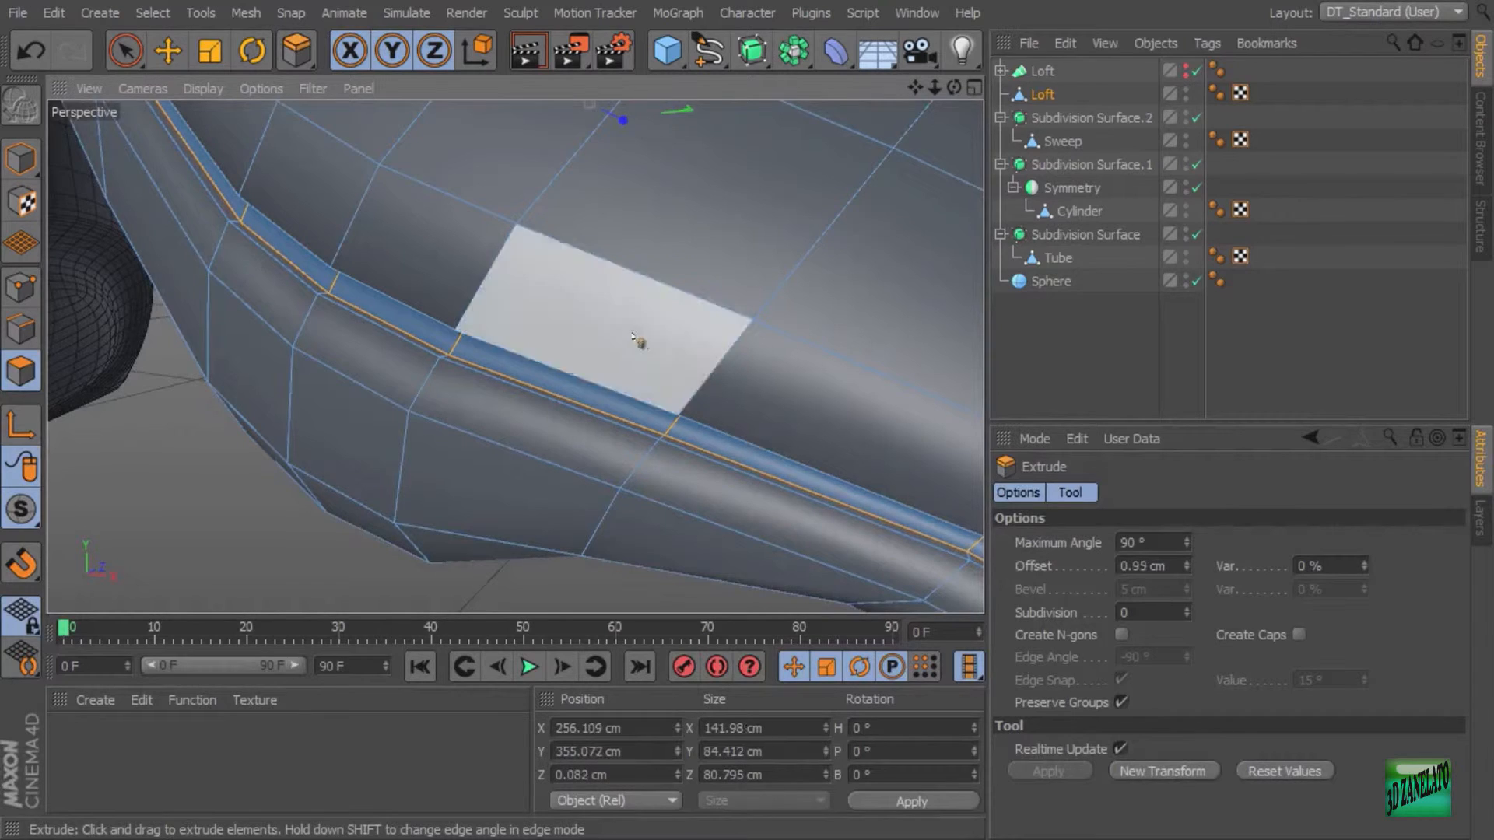
pyautogui.scroll(-5, 652, 334)
# Step: Add a Subdivision Surface and nest the arm's polygon Loft object under it
pyautogui.click(124, 48)
pyautogui.click(36, 177)
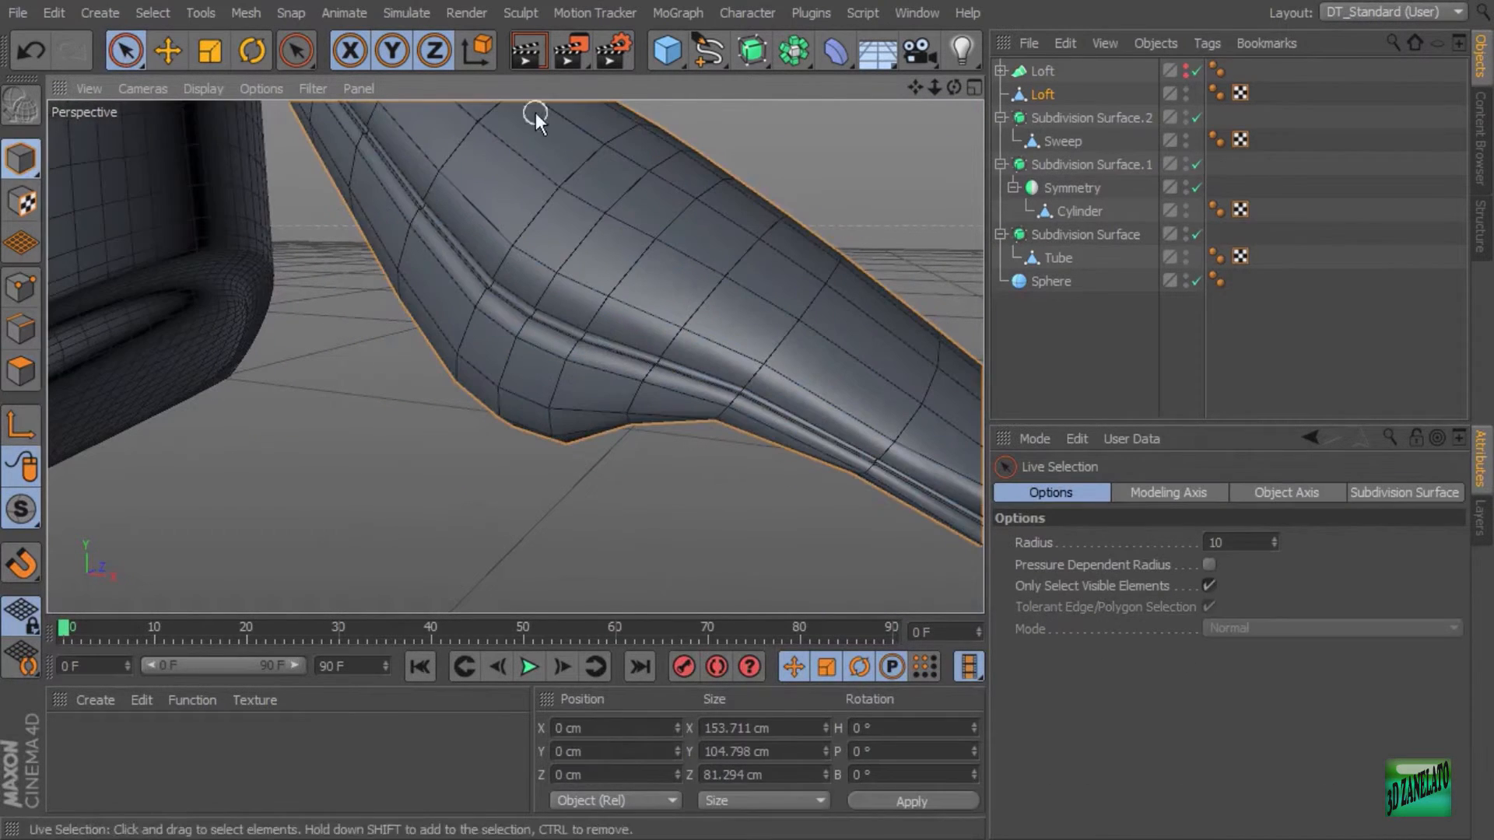
pyautogui.click(744, 53)
pyautogui.moveTo(1043, 101); pyautogui.dragTo(1065, 68)
pyautogui.click(1066, 70)
# Step: Switch the perspective view to Gouraud Shading without lines
pyautogui.scroll(-3, 727, 307)
pyautogui.keyDown('alt'); pyautogui.moveTo(727, 307); pyautogui.dragTo(741, 373, button='middle'); pyautogui.keyUp('alt')
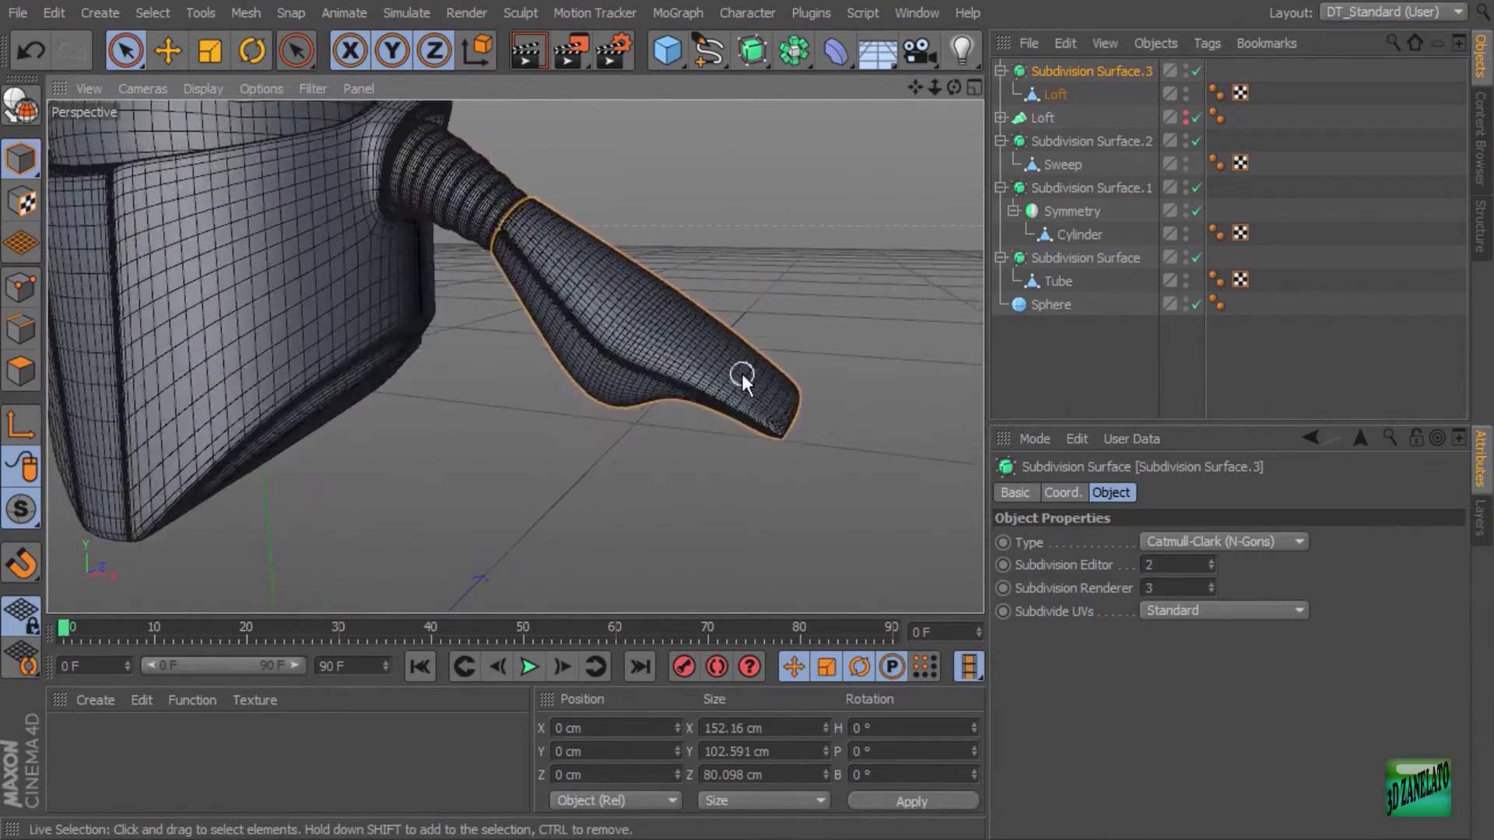
pyautogui.keyDown('alt'); pyautogui.moveTo(740, 373); pyautogui.dragTo(693, 371); pyautogui.keyUp('alt')
pyautogui.scroll(3, 679, 371)
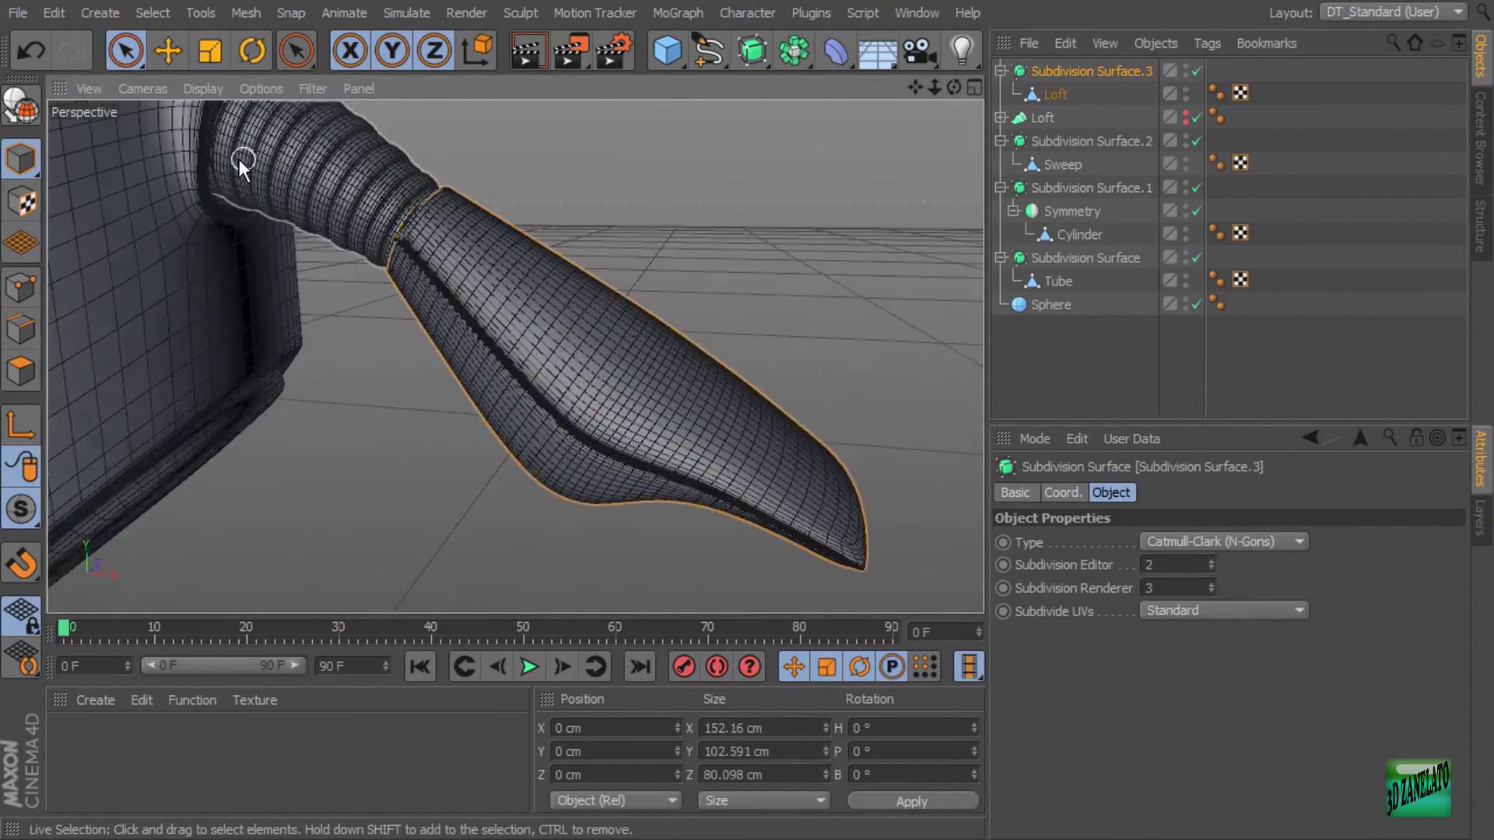
pyautogui.click(201, 89)
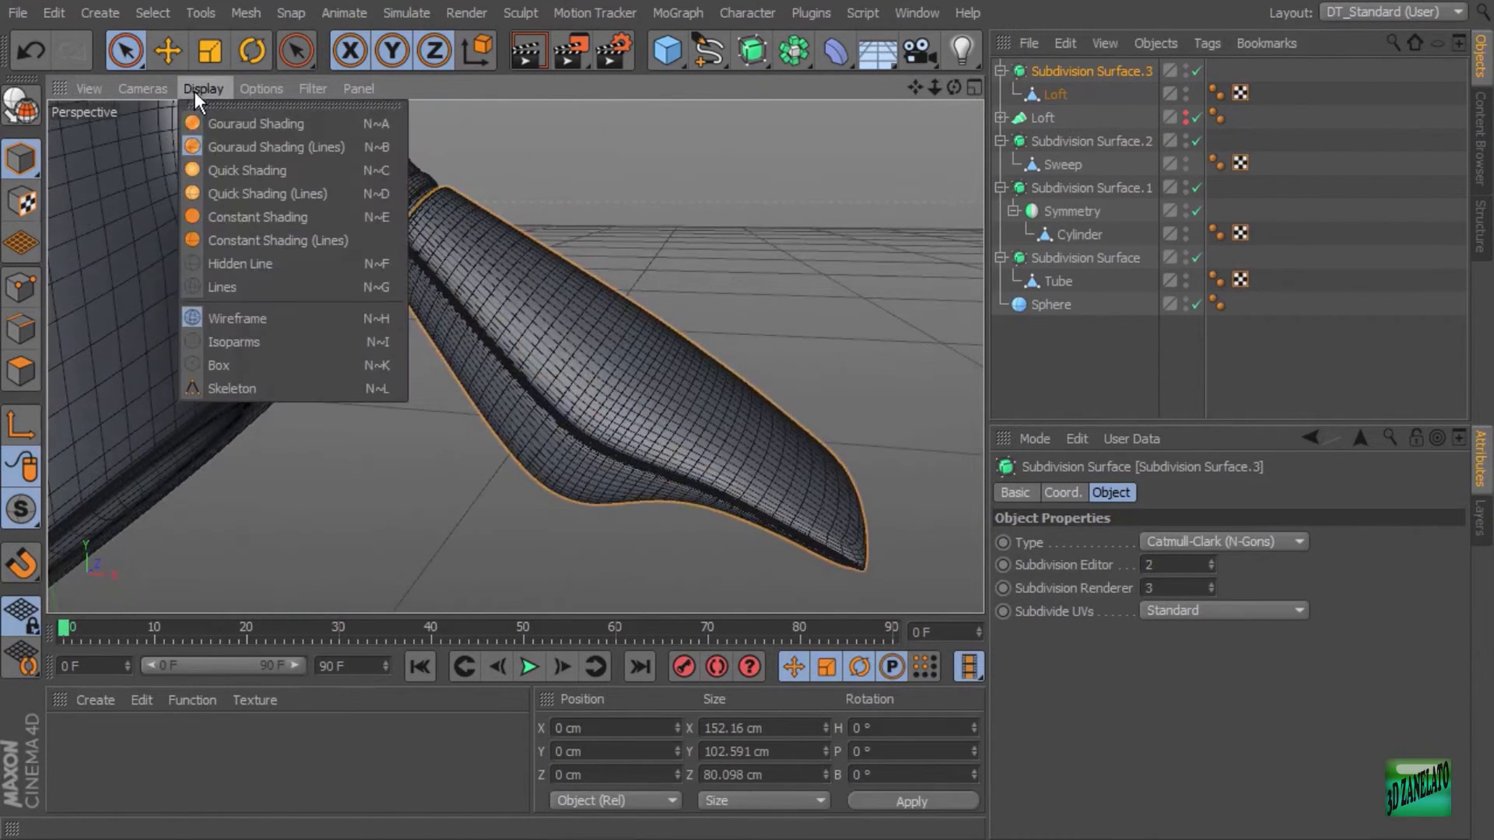
pyautogui.click(202, 115)
pyautogui.scroll(-3, 712, 375)
pyautogui.keyDown('alt'); pyautogui.moveTo(711, 375); pyautogui.dragTo(693, 335); pyautogui.keyUp('alt')
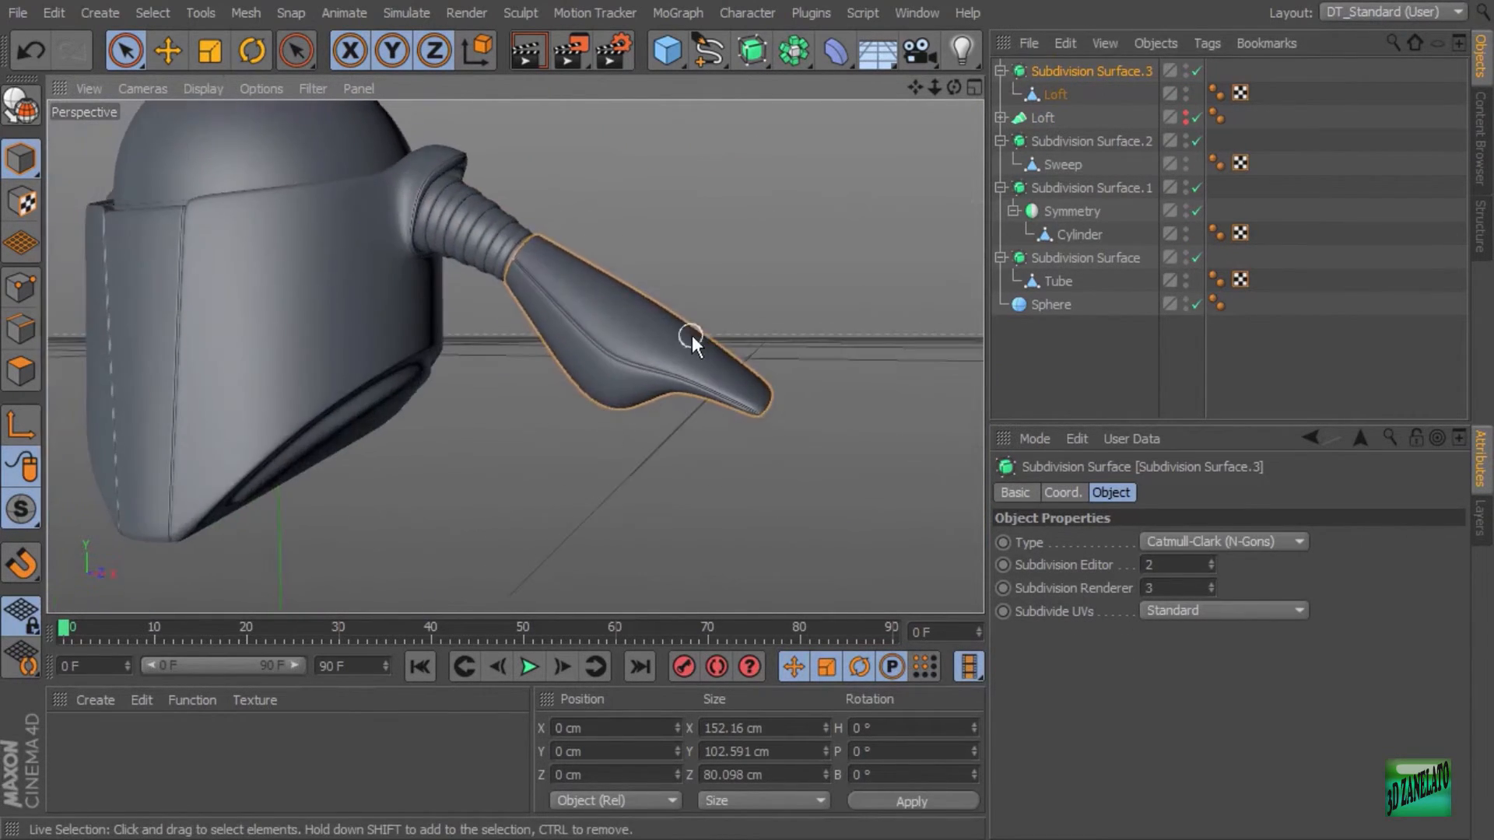
# Step: Examine the smoothed arm against the front reference image and in perspective together with the whole character
pyautogui.keyDown('alt'); pyautogui.moveTo(629, 381); pyautogui.dragTo(800, 429); pyautogui.keyUp('alt')
pyautogui.middleClick(800, 430)
pyautogui.keyDown('alt'); pyautogui.moveTo(847, 495); pyautogui.dragTo(898, 452, button='middle'); pyautogui.keyUp('alt')
pyautogui.keyDown('alt'); pyautogui.moveTo(898, 453); pyautogui.dragTo(786, 456, button='right'); pyautogui.keyUp('alt')
pyautogui.keyDown('alt'); pyautogui.moveTo(795, 460); pyautogui.dragTo(802, 520, button='middle'); pyautogui.keyUp('alt')
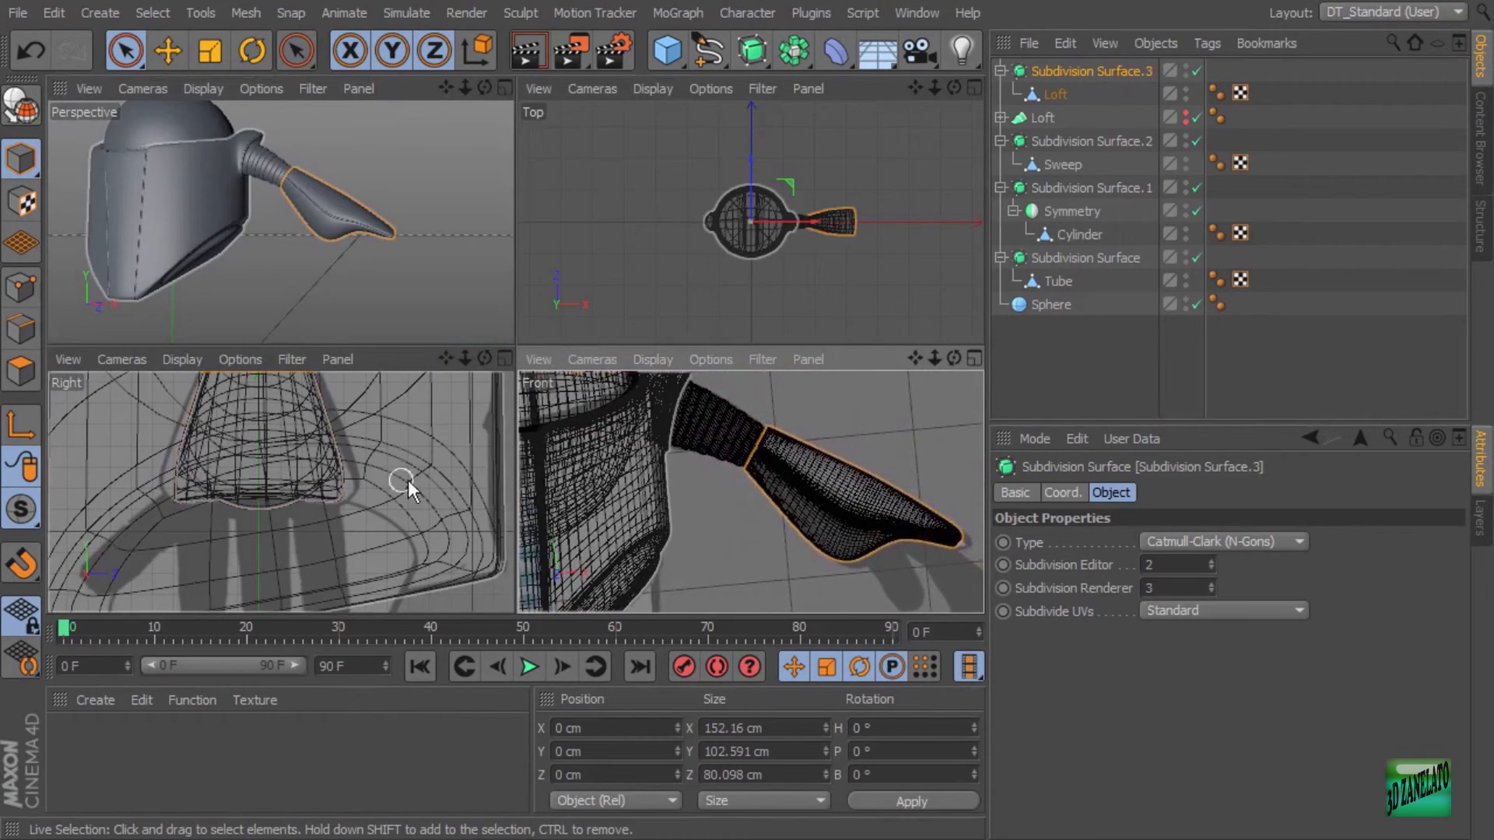
pyautogui.middleClick(320, 221)
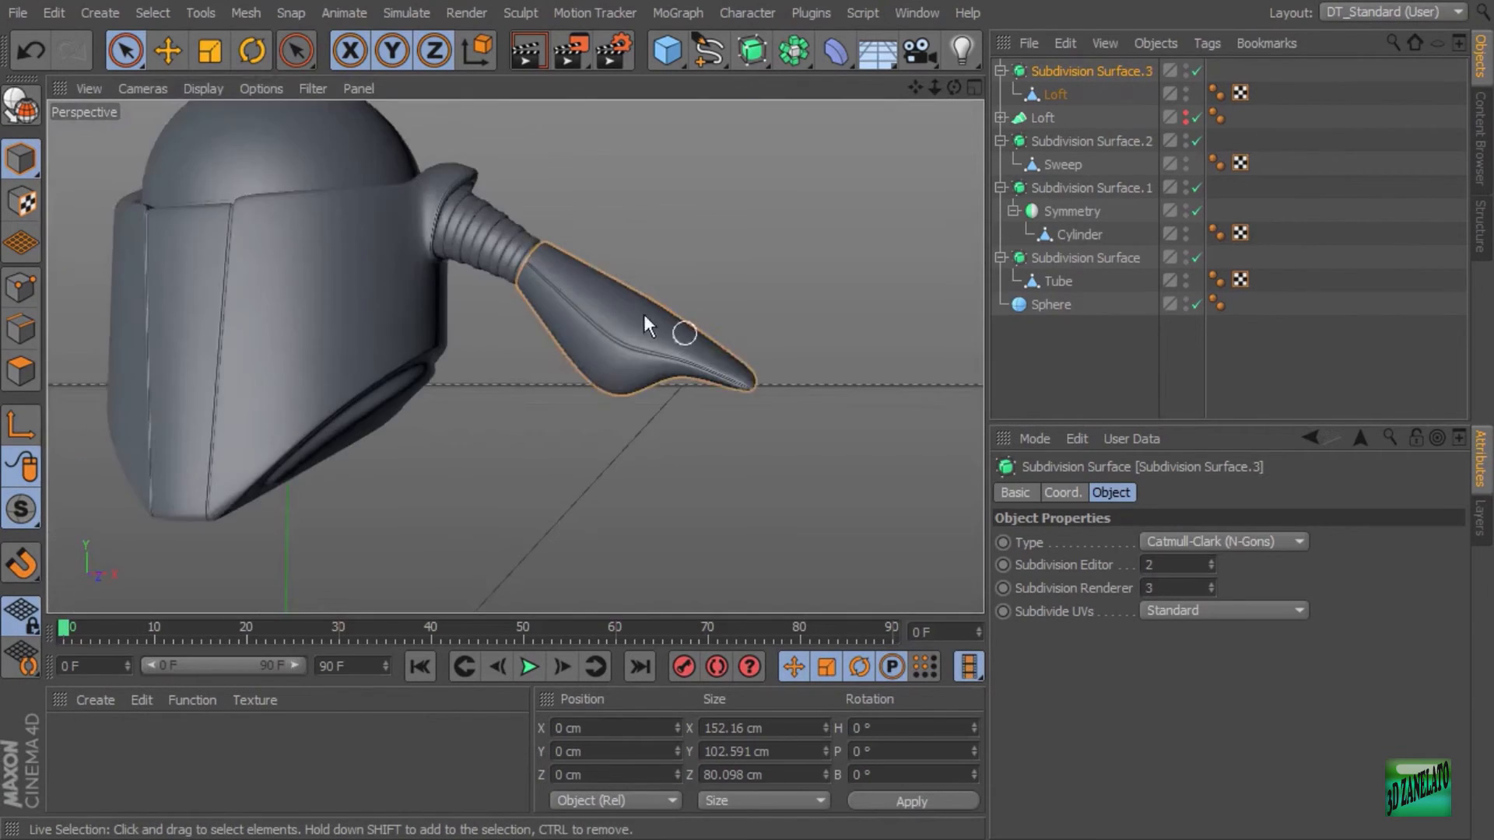
pyautogui.keyDown('alt'); pyautogui.moveTo(643, 314); pyautogui.dragTo(680, 395, button='right'); pyautogui.keyUp('alt')
pyautogui.keyDown('alt'); pyautogui.moveTo(680, 396); pyautogui.dragTo(774, 384, button='middle'); pyautogui.keyUp('alt')
pyautogui.keyDown('alt'); pyautogui.moveTo(773, 384); pyautogui.dragTo(745, 395, button='right'); pyautogui.keyUp('alt')
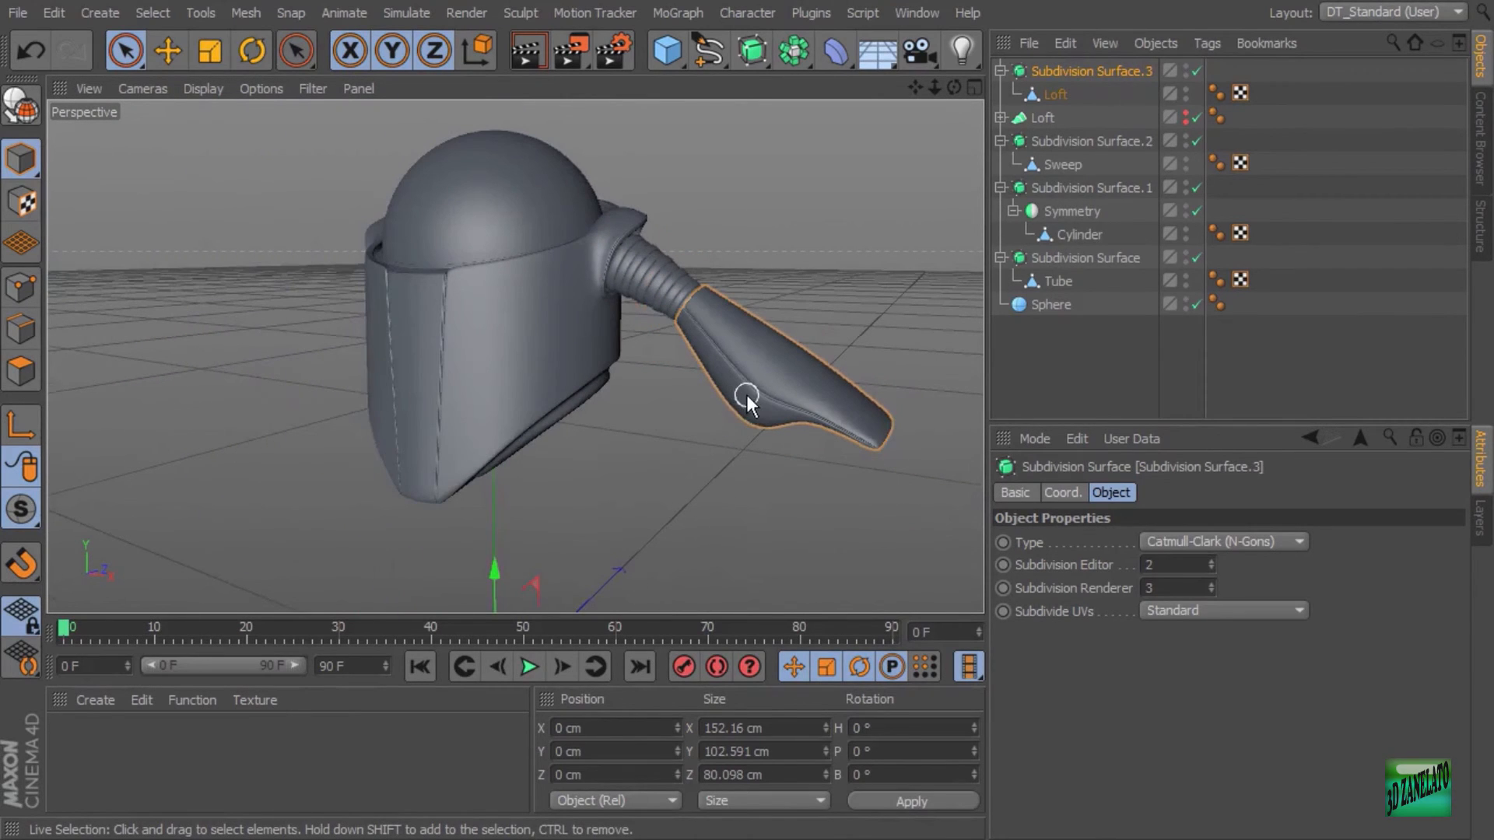